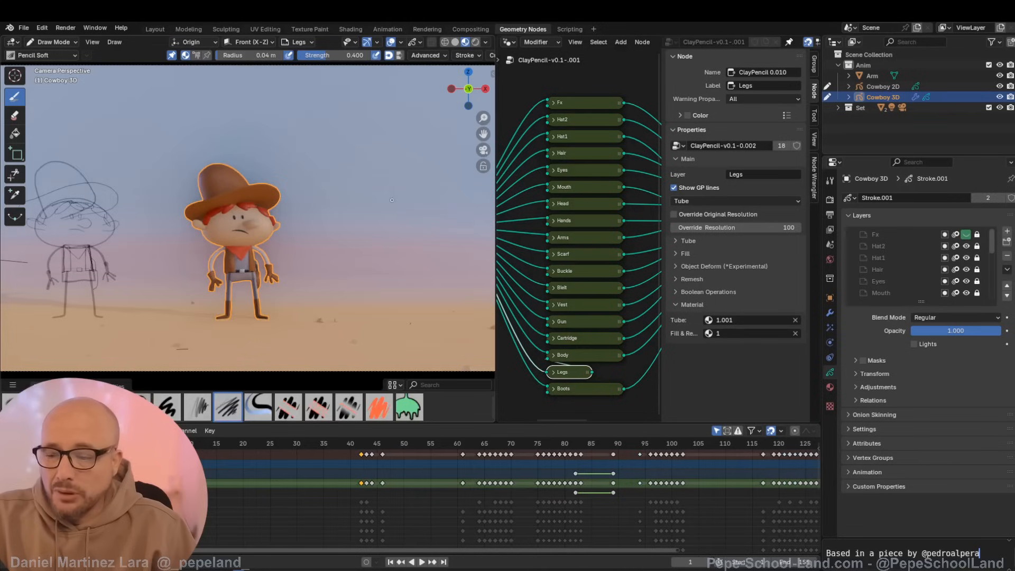
# Step: Play the cowboy animation and stop playback at frame 97
pyautogui.press('space')
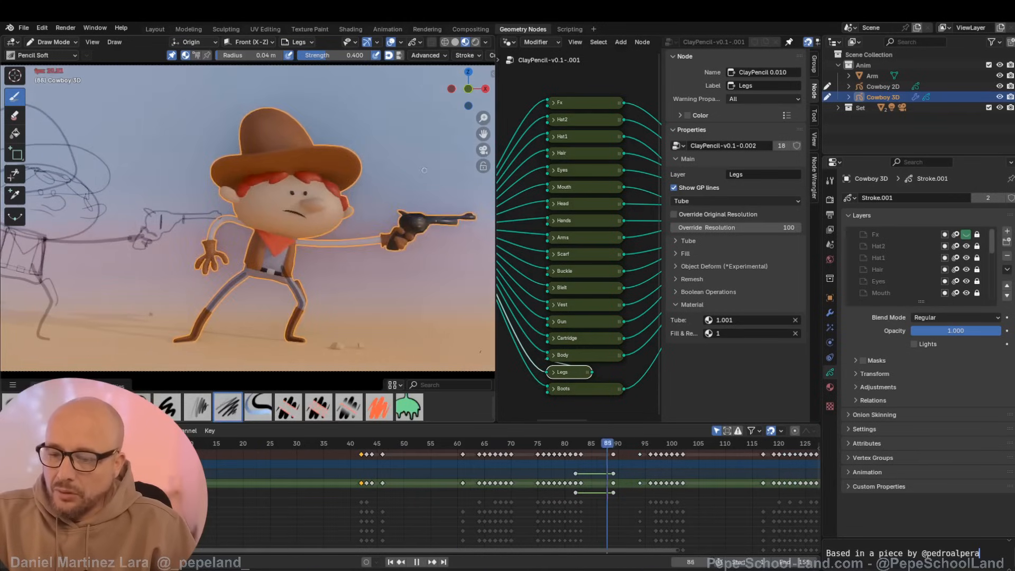
pyautogui.press('space')
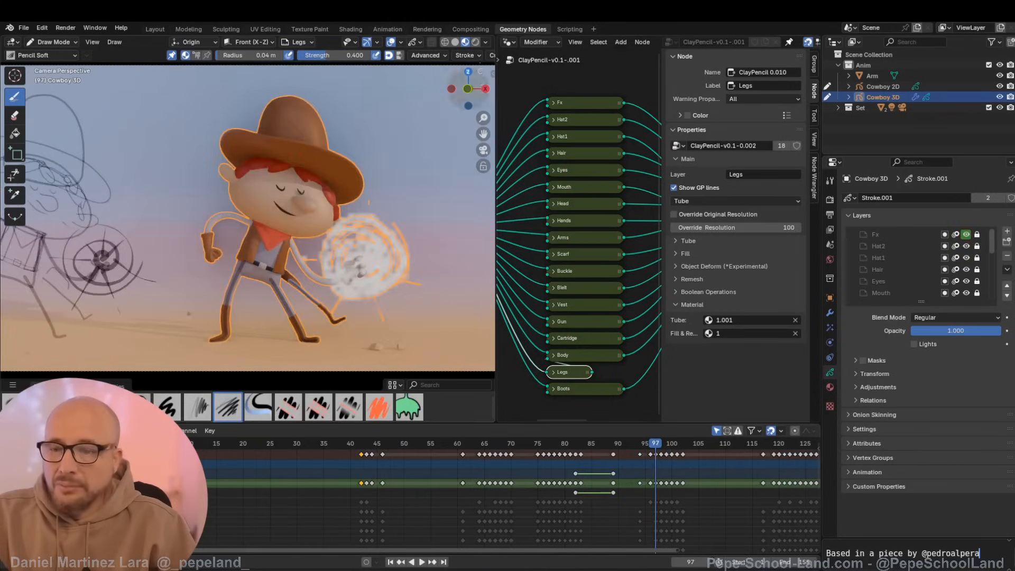
# Step: Try reshaping the cowboy's legs with the Grab brush in Sculpt Mode, return to Draw Mode and undo the test stroke beside them
pyautogui.click(476, 42)
pyautogui.hotkey('ctrl', 'Tab')
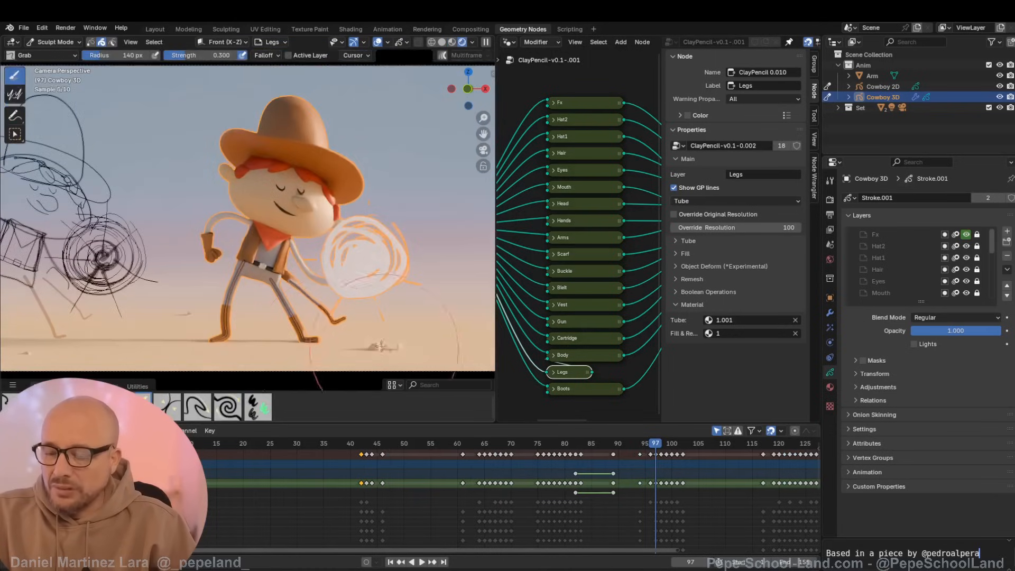
pyautogui.moveTo(302, 328); pyautogui.dragTo(306, 330)
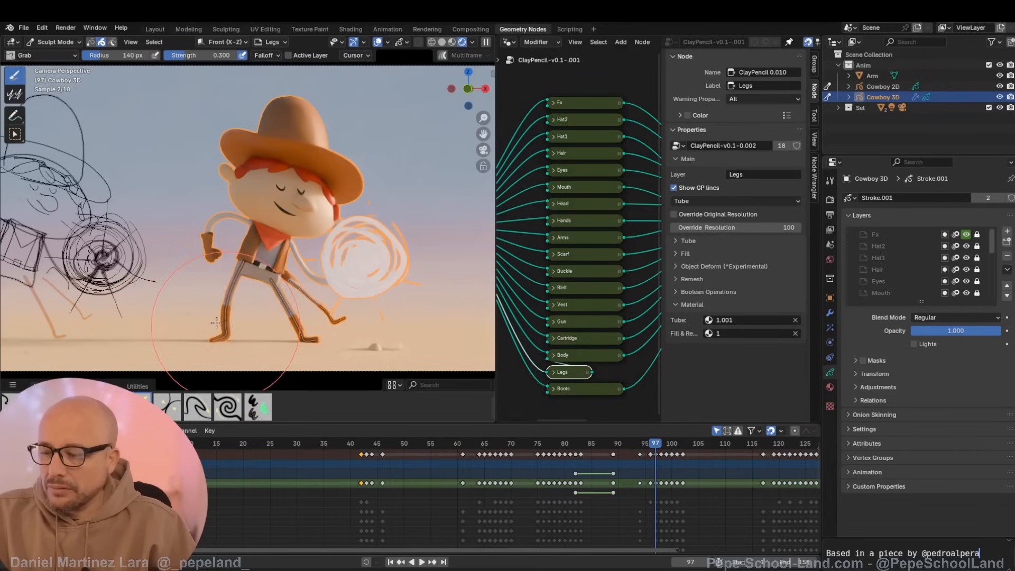
pyautogui.hotkey('ctrl', 'Tab')
pyautogui.moveTo(280, 277)
pyautogui.mouseDown()
pyautogui.moveTo(281, 295)
pyautogui.moveTo(391, 312)
pyautogui.moveTo(393, 323)
pyautogui.mouseUp()
pyautogui.hotkey('ctrl', 'z')
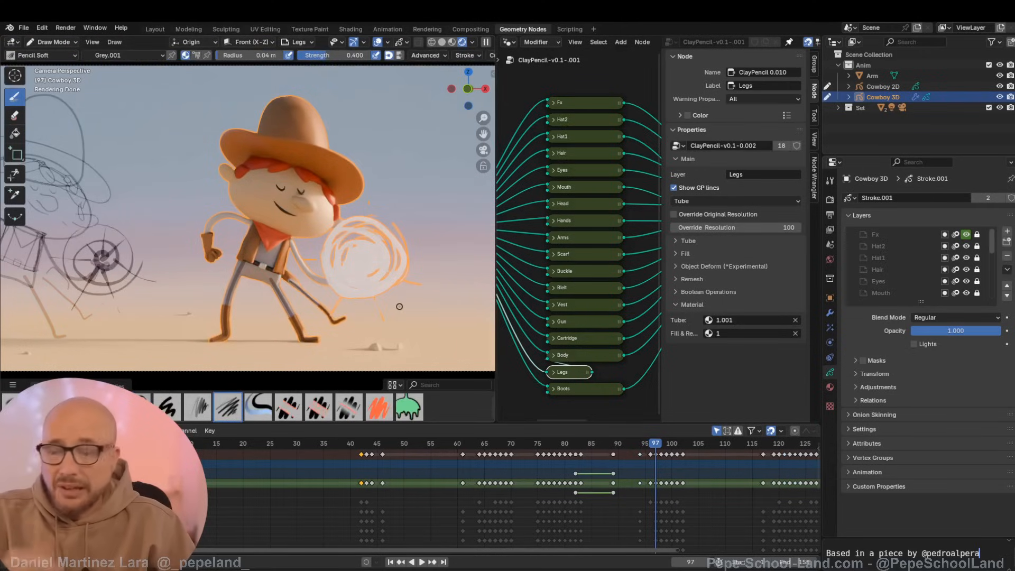
# Step: Open the ClayPencil v0.1 sample file with the flame drawings and play its animation
pyautogui.hotkey('ctrl', 'o')
pyautogui.doubleClick(216, 77)
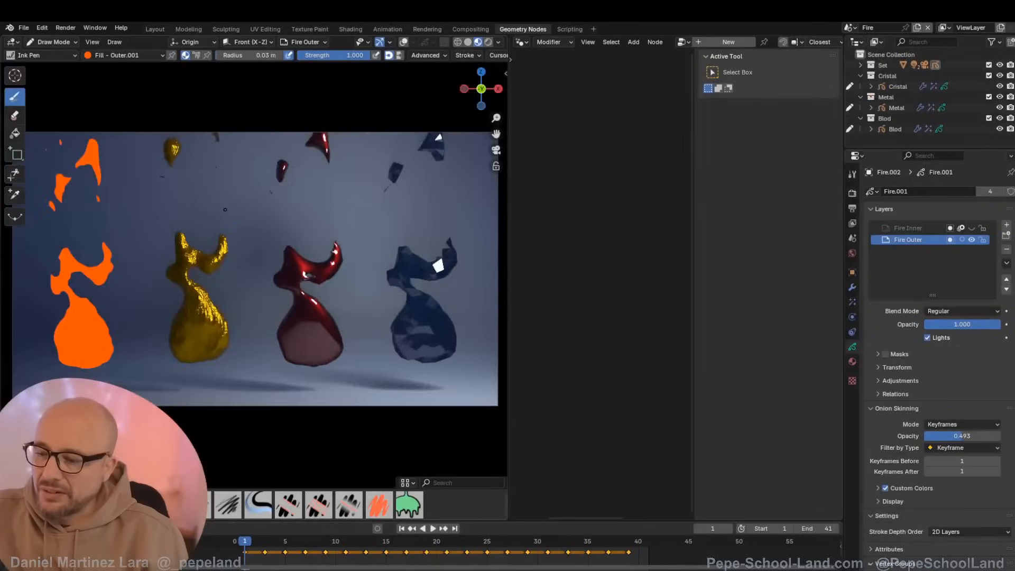
pyautogui.press('space')
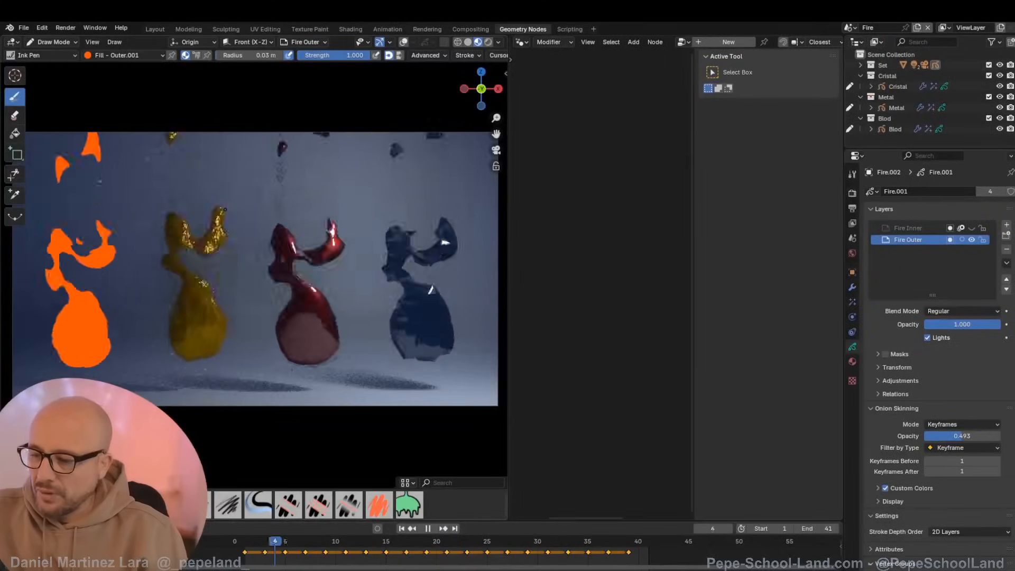
pyautogui.press('Escape')
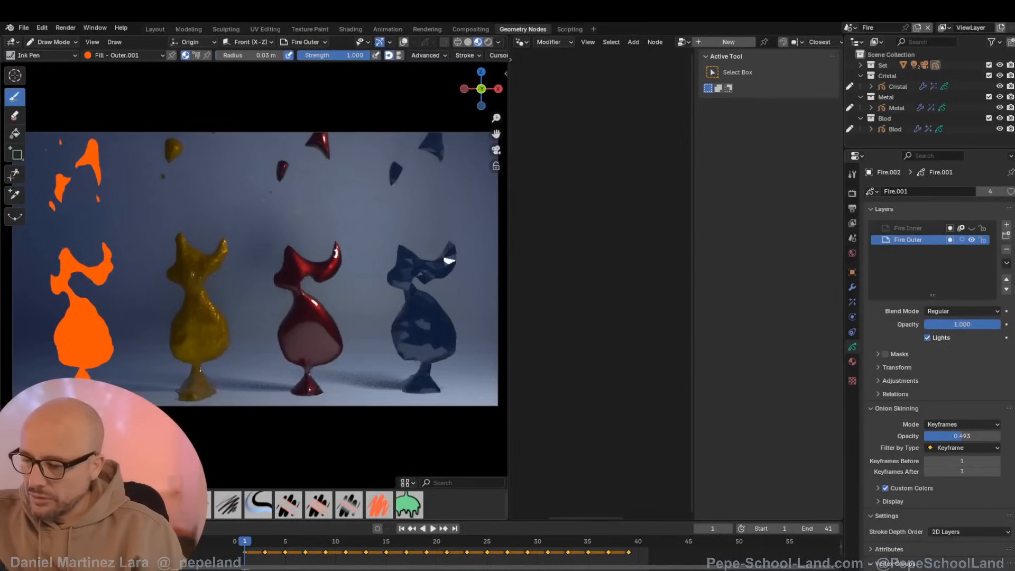
# Step: Try sculpting the flat orange flame in Sculpt Mode
pyautogui.hotkey('ctrl', 'Tab')
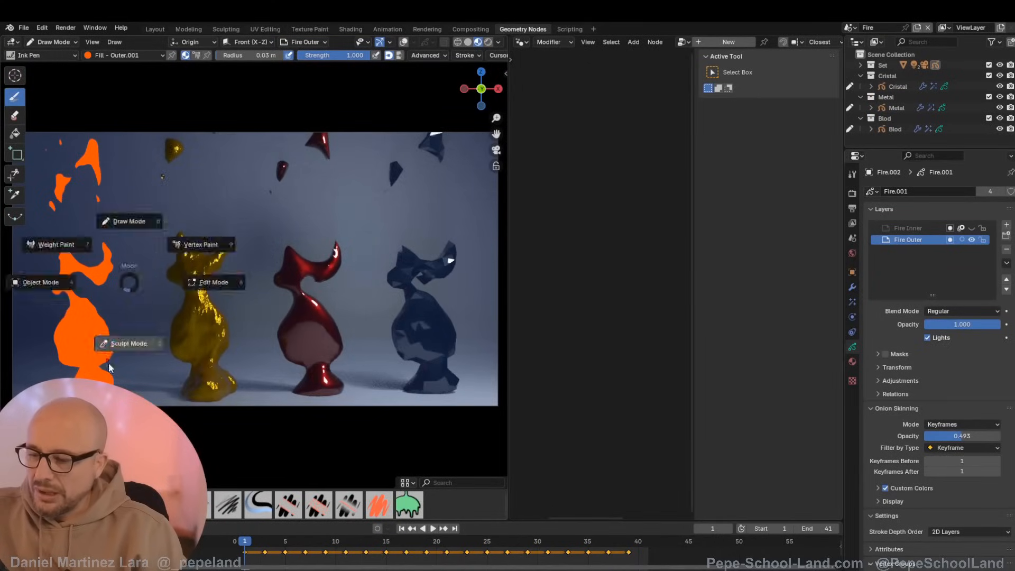
pyautogui.click(82, 256)
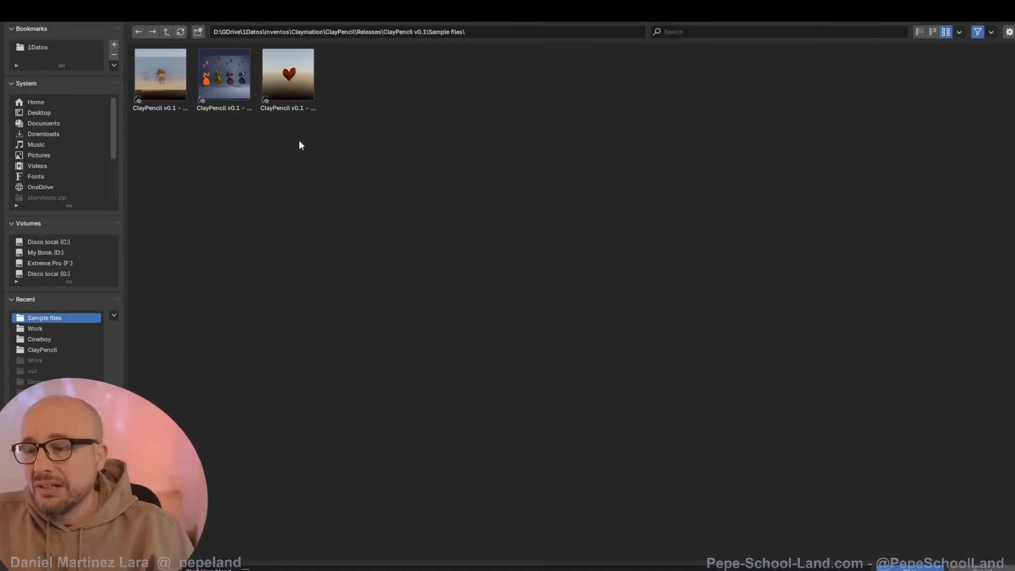
# Step: Open the ClayPencil v0.1 heart sample file and display the modifiers of the To Start object
pyautogui.click(290, 78)
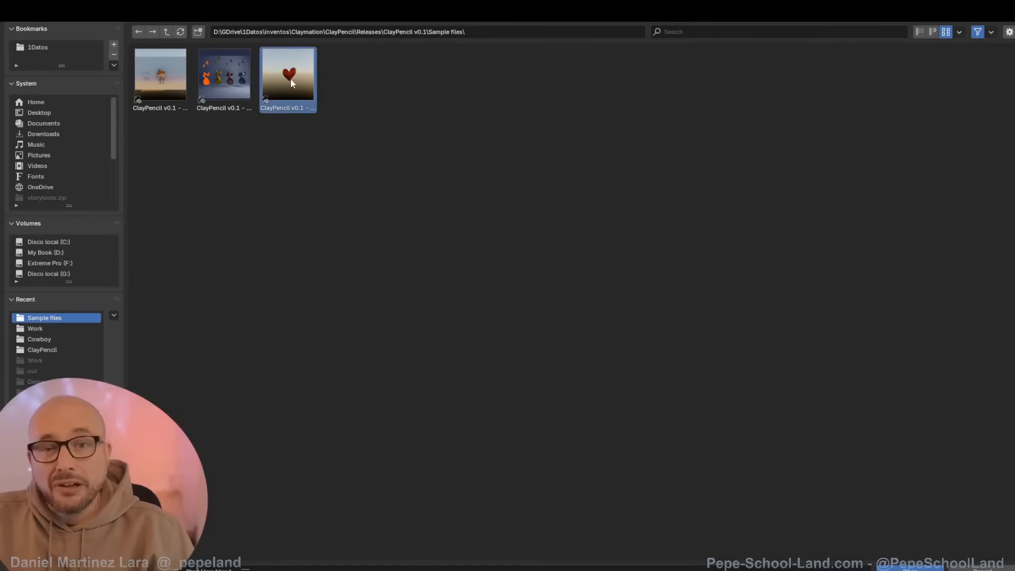
pyautogui.doubleClick(290, 78)
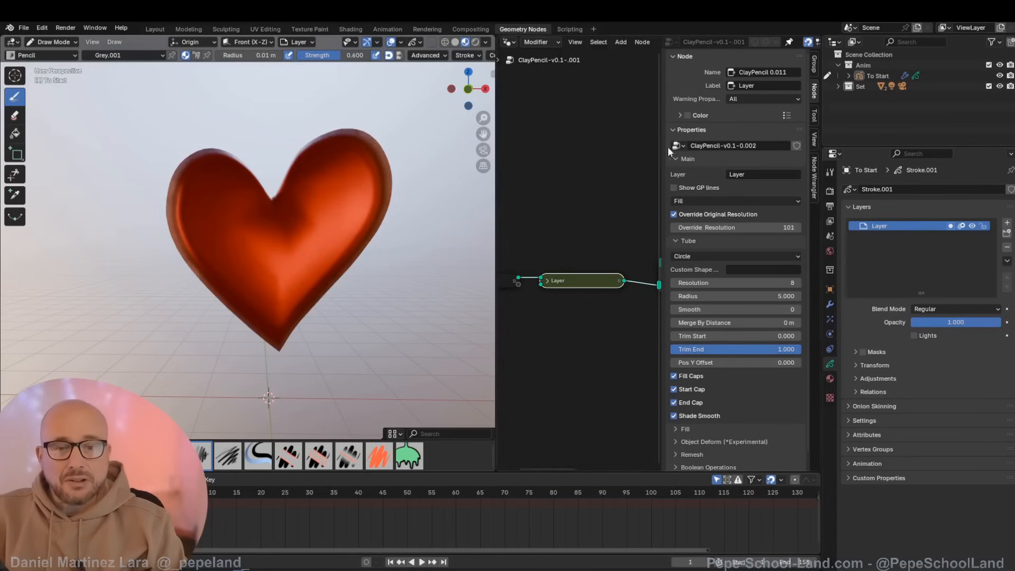
pyautogui.click(879, 75)
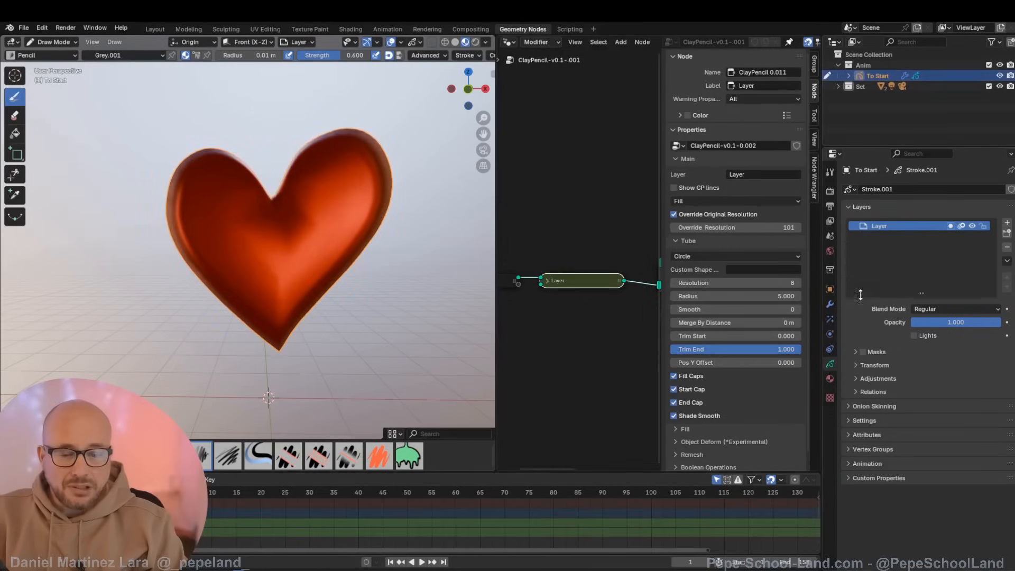
pyautogui.click(831, 304)
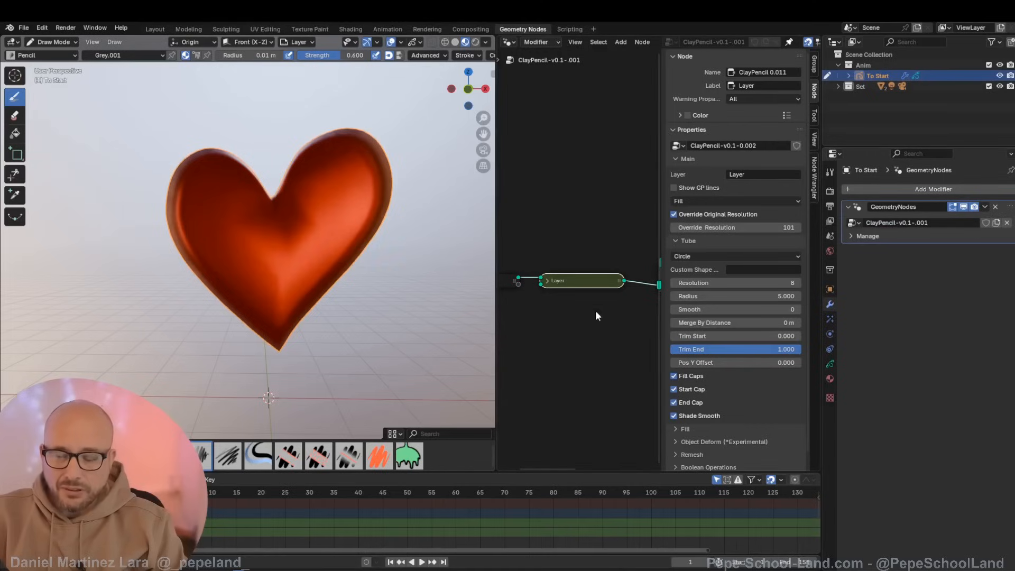
# Step: Compare the heart with the GeometryNodes modifier's viewport display switched off and on
pyautogui.click(964, 207)
pyautogui.click(964, 207)
pyautogui.click(964, 207)
pyautogui.click(964, 207)
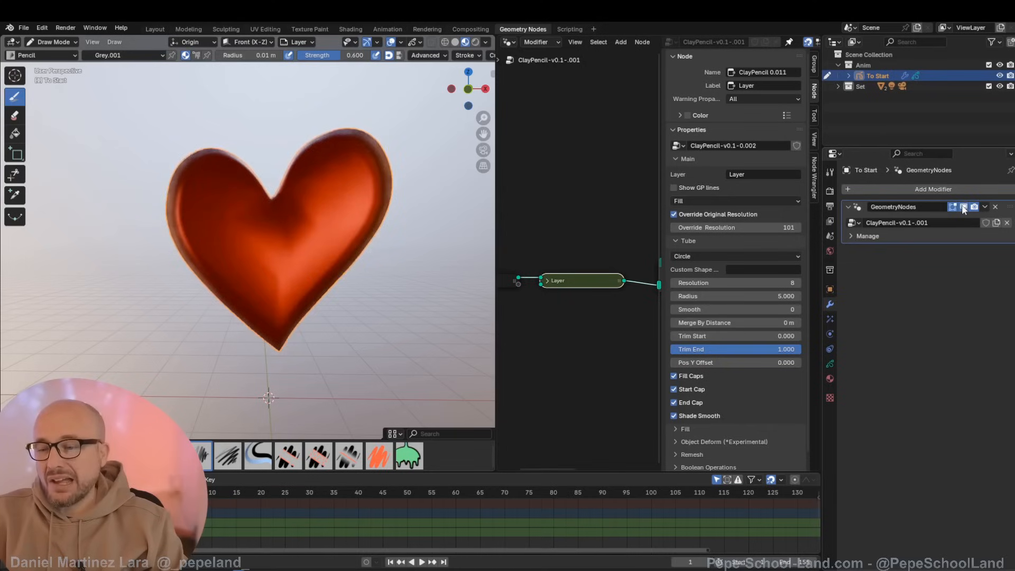
# Step: Draw a smaller heart beside the large one and compare it with the GeometryNodes modifier's viewport display off and on
pyautogui.moveTo(370, 299)
pyautogui.mouseDown()
pyautogui.moveTo(404, 242)
pyautogui.moveTo(452, 299)
pyautogui.moveTo(373, 304)
pyautogui.mouseUp()
pyautogui.click(964, 207)
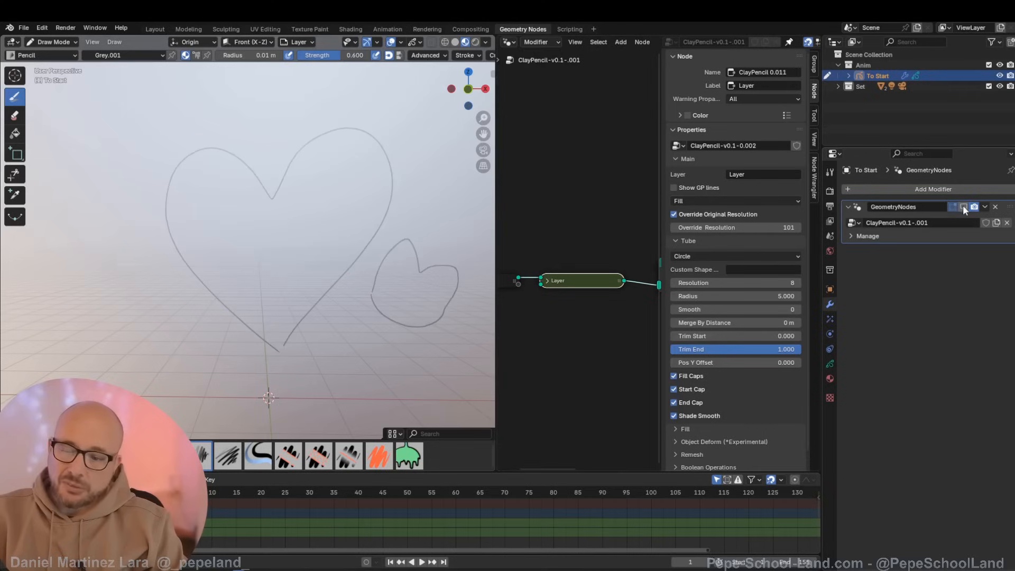
pyautogui.click(964, 207)
# Step: Examine the node groups inside the Layer node in a maximized node editor, and return to the parent node tree
pyautogui.scroll(1, 581, 312)
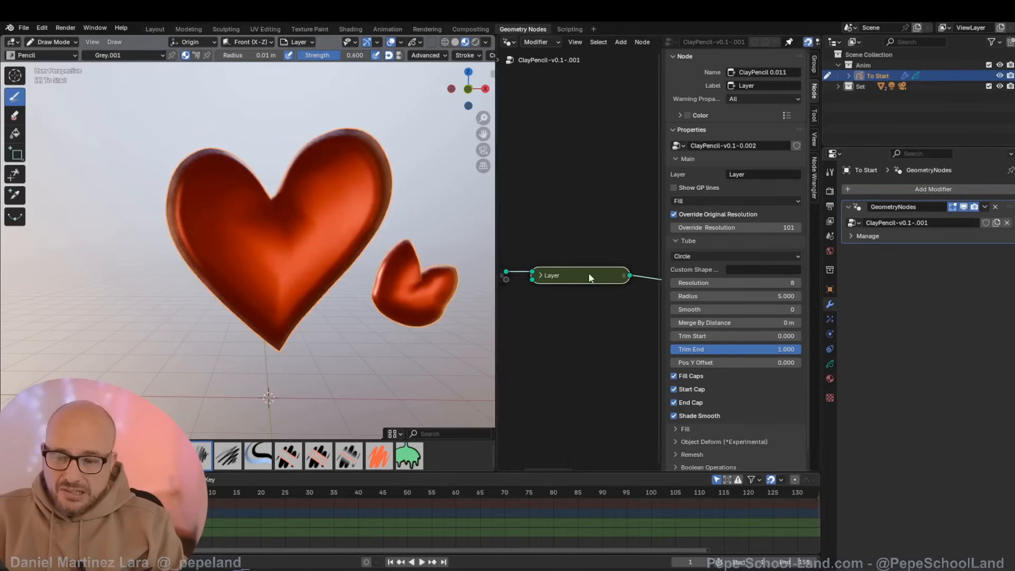
pyautogui.moveTo(566, 277)
pyautogui.mouseDown()
pyautogui.moveTo(611, 276)
pyautogui.moveTo(582, 280)
pyautogui.mouseUp()
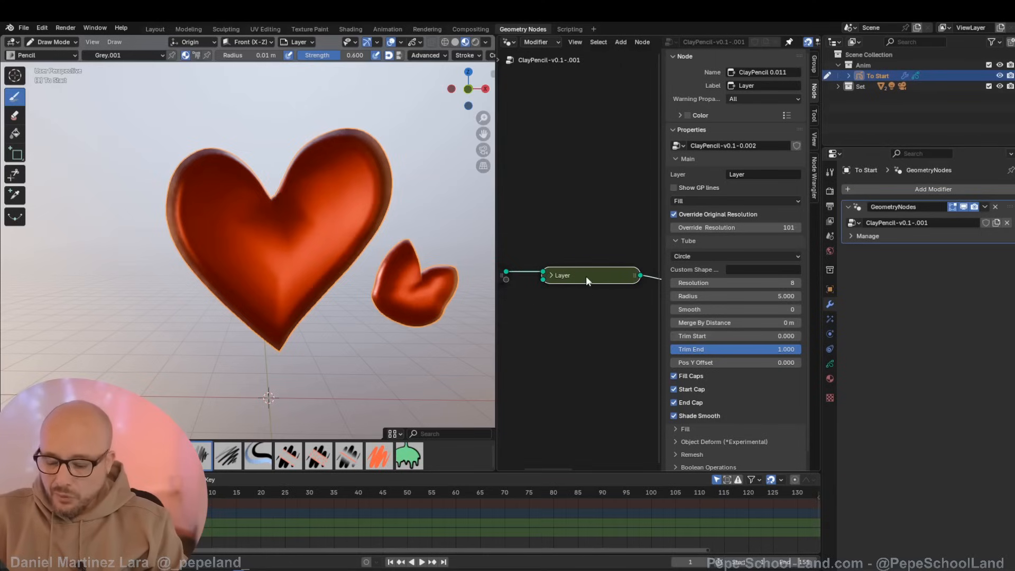
pyautogui.press('Tab')
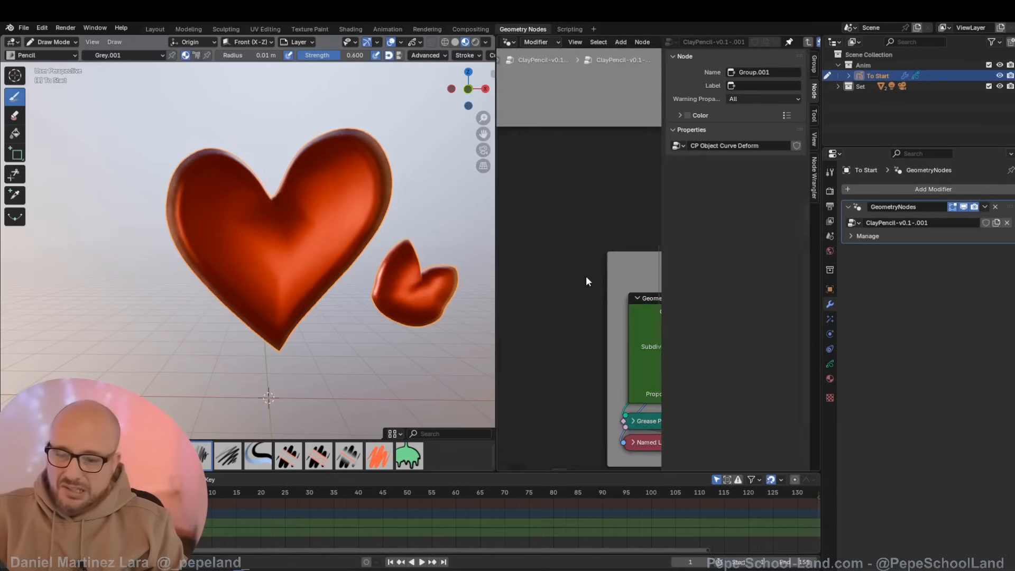
pyautogui.hotkey('ctrl', 'space')
pyautogui.scroll(-12, 586, 276)
pyautogui.moveTo(517, 281); pyautogui.dragTo(572, 312, button='middle')
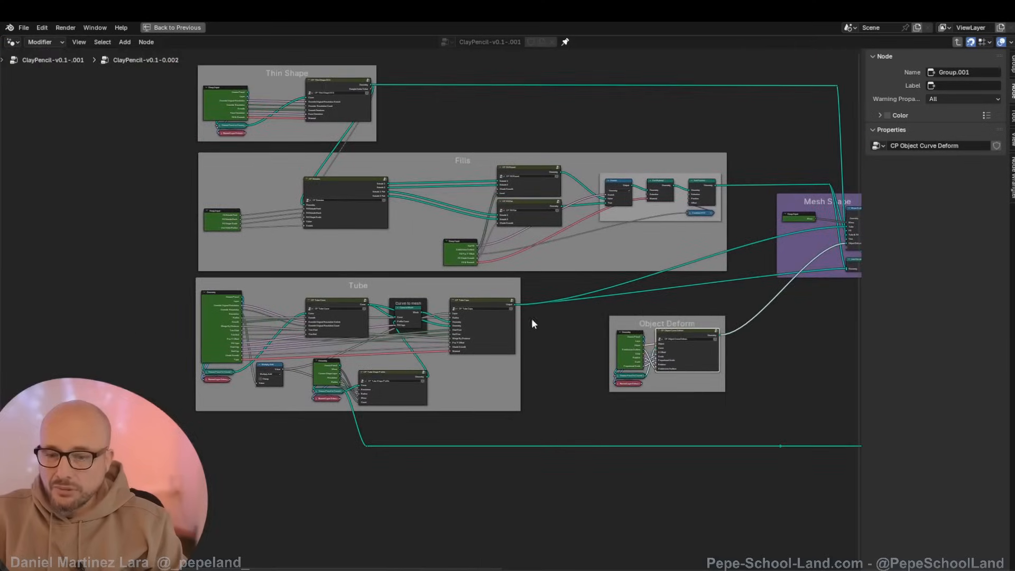
pyautogui.click(230, 297)
pyautogui.press('Tab')
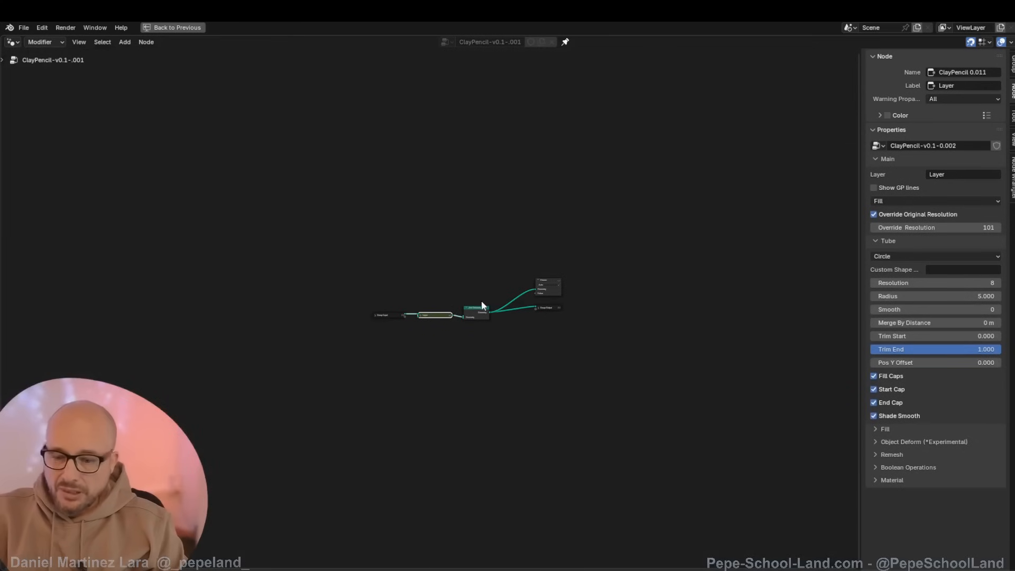
pyautogui.hotkey('ctrl', 'space')
pyautogui.scroll(5, 566, 263)
pyautogui.scroll(2, 592, 270)
pyautogui.moveTo(600, 266); pyautogui.dragTo(557, 281, button='middle')
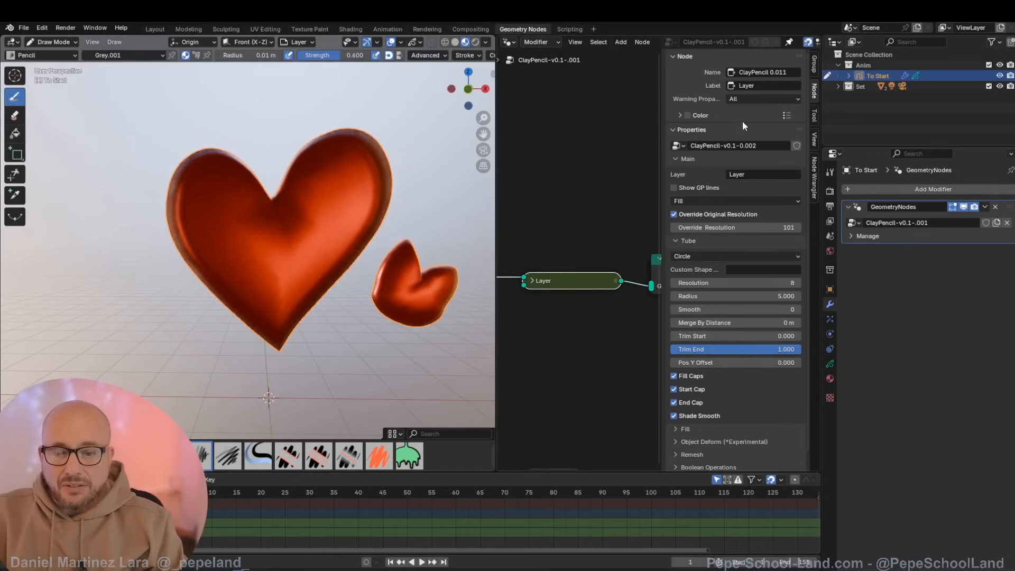
# Step: Collapse the Layer node's Tube settings and rename the Grease Pencil layer to LayerA
pyautogui.click(675, 241)
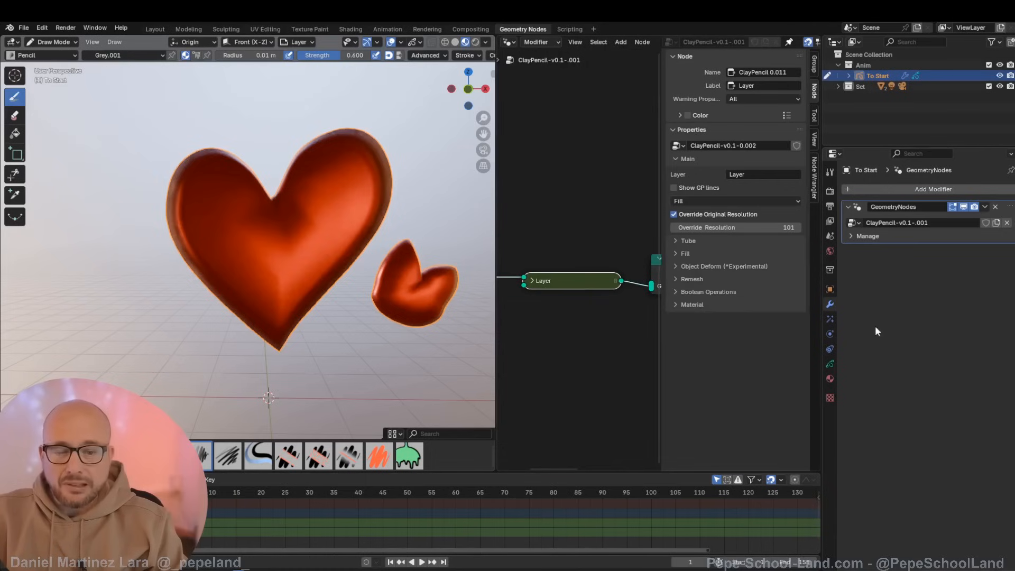
pyautogui.click(830, 364)
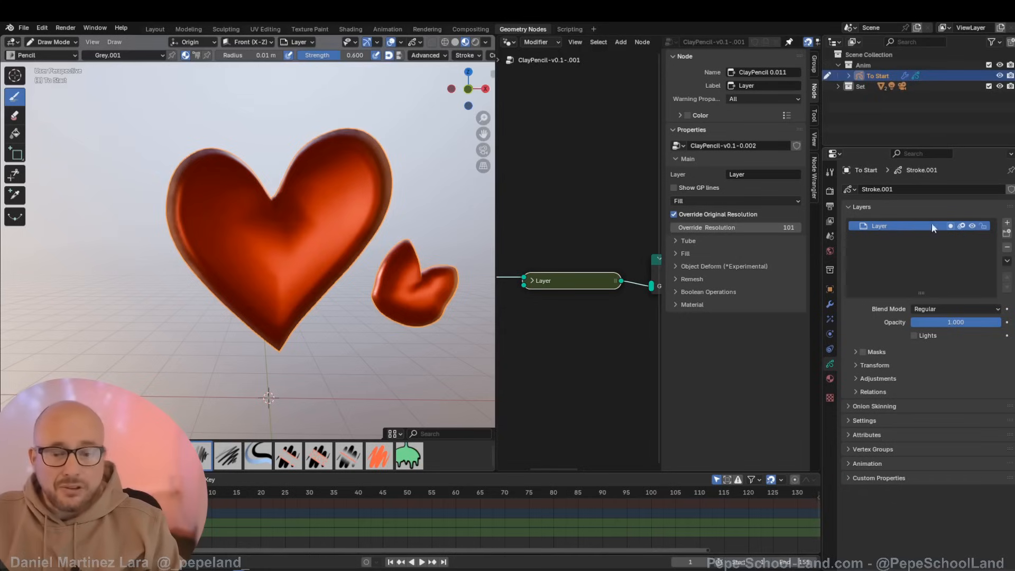
pyautogui.scroll(1, 575, 286)
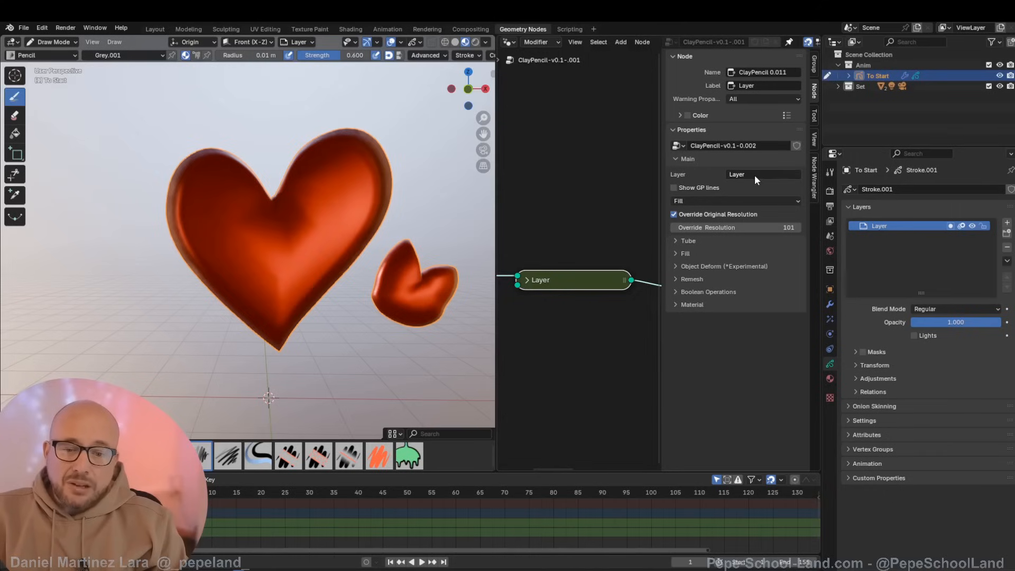
pyautogui.doubleClick(886, 226)
pyautogui.click(892, 226)
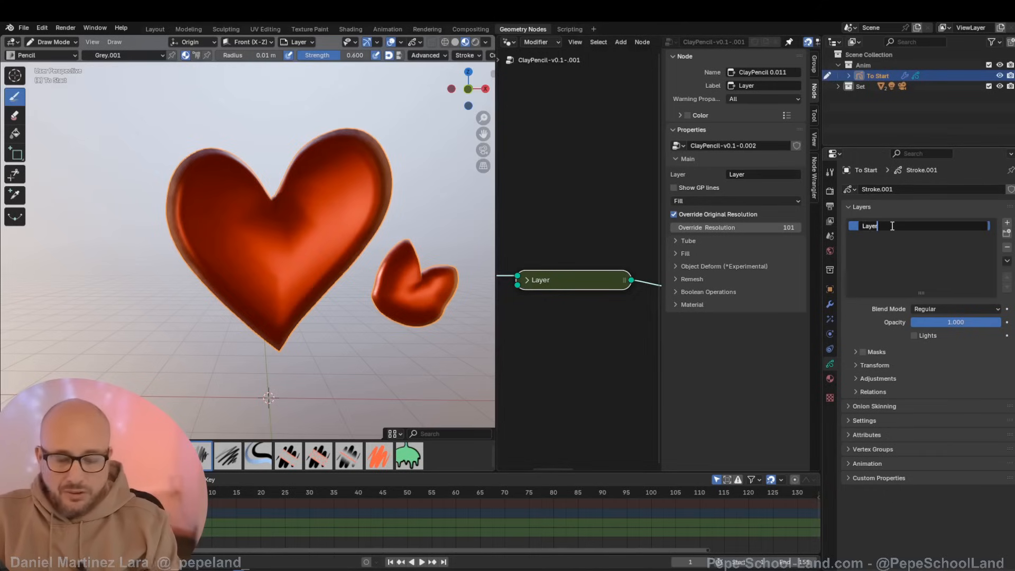
pyautogui.write('A')
pyautogui.press('Return')
# Step: Set the target layer name in the Layer node's Main properties to LayerA
pyautogui.click(750, 177)
pyautogui.write('LayerA')
pyautogui.press('Return')
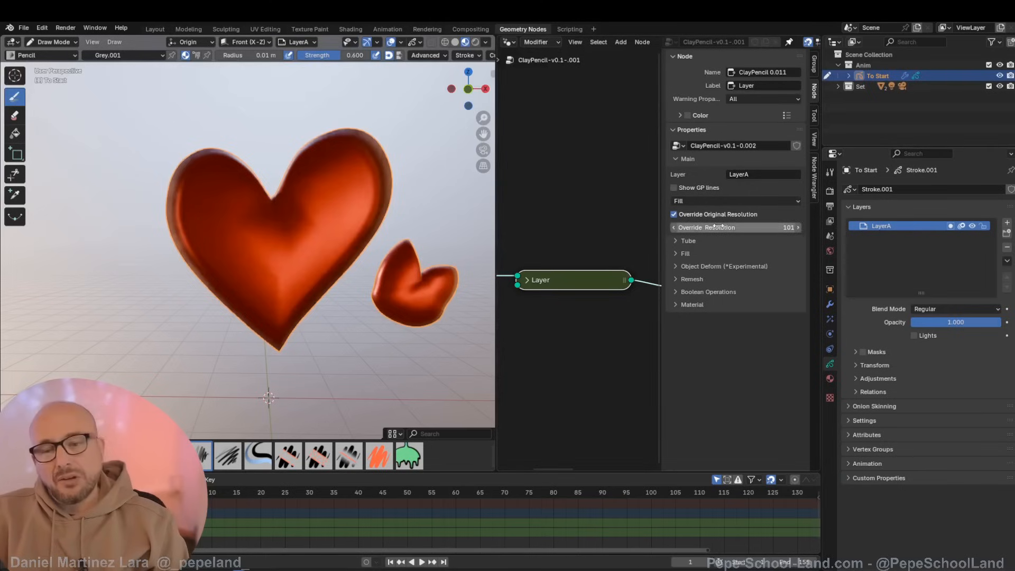
# Step: Change the Layer node's shape type from Fill to Tube
pyautogui.keyDown('shift'); pyautogui.moveTo(339, 233); pyautogui.dragTo(335, 234, button='middle'); pyautogui.keyUp('shift')
pyautogui.keyDown('shift'); pyautogui.moveTo(299, 274); pyautogui.dragTo(267, 283, button='middle'); pyautogui.keyUp('shift')
pyautogui.scroll(1, 289, 282)
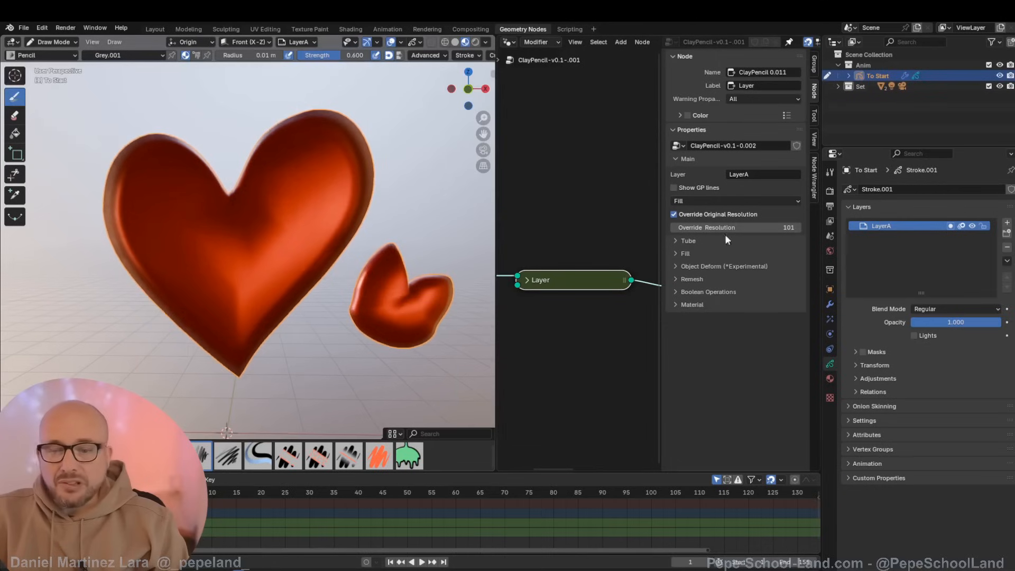
pyautogui.click(716, 202)
pyautogui.click(694, 226)
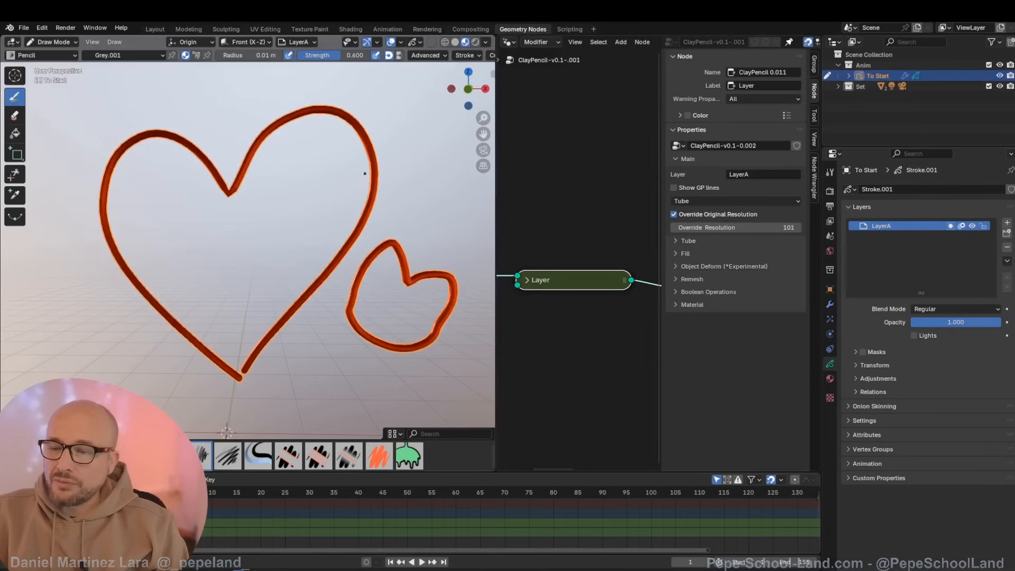
# Step: Try a long wavy tube stroke across both hearts and undo it
pyautogui.moveTo(256, 181)
pyautogui.mouseDown()
pyautogui.moveTo(248, 227)
pyautogui.moveTo(339, 223)
pyautogui.moveTo(423, 312)
pyautogui.moveTo(307, 363)
pyautogui.mouseUp()
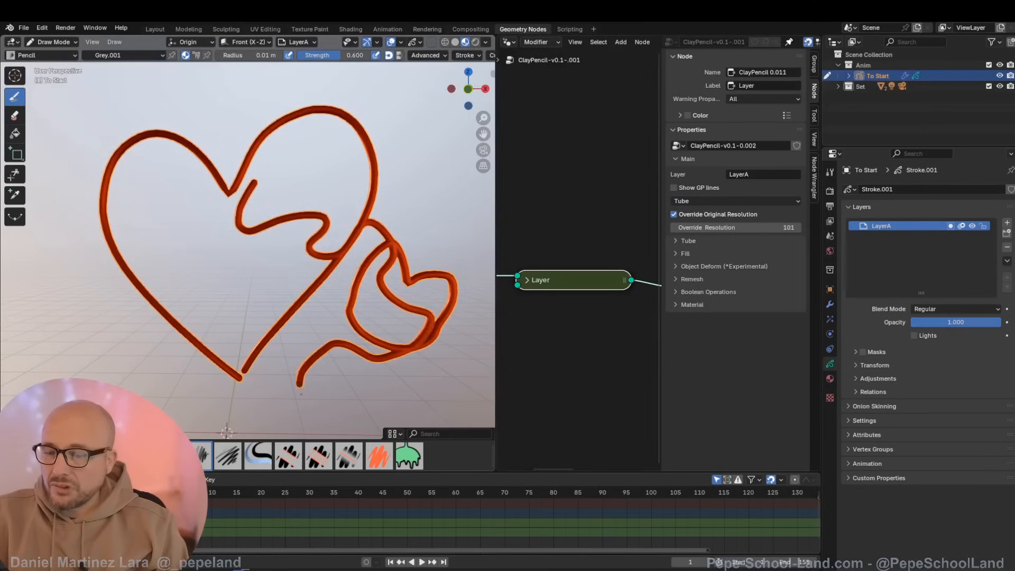
pyautogui.hotkey('ctrl', 'z')
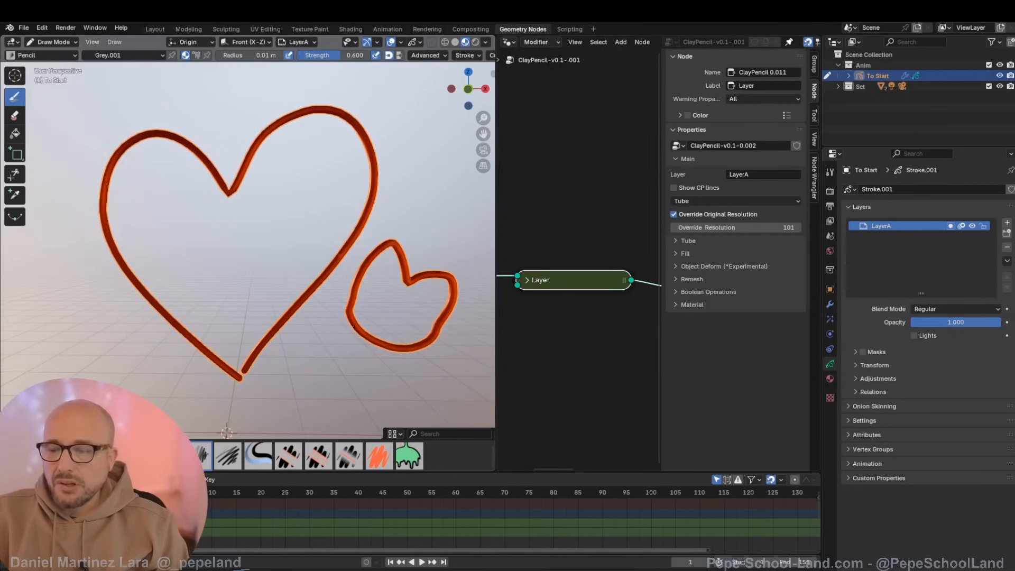
# Step: Expand the Layer node's Tube settings and set the tube's Radius to 17.700 and Trim Start to 0.272
pyautogui.click(676, 241)
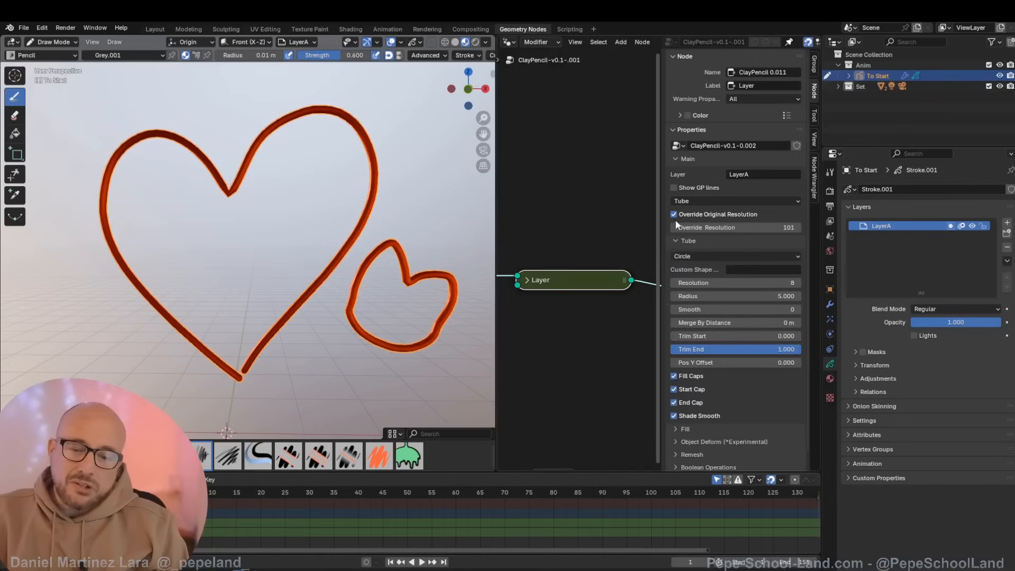
pyautogui.moveTo(657, 304); pyautogui.dragTo(649, 301)
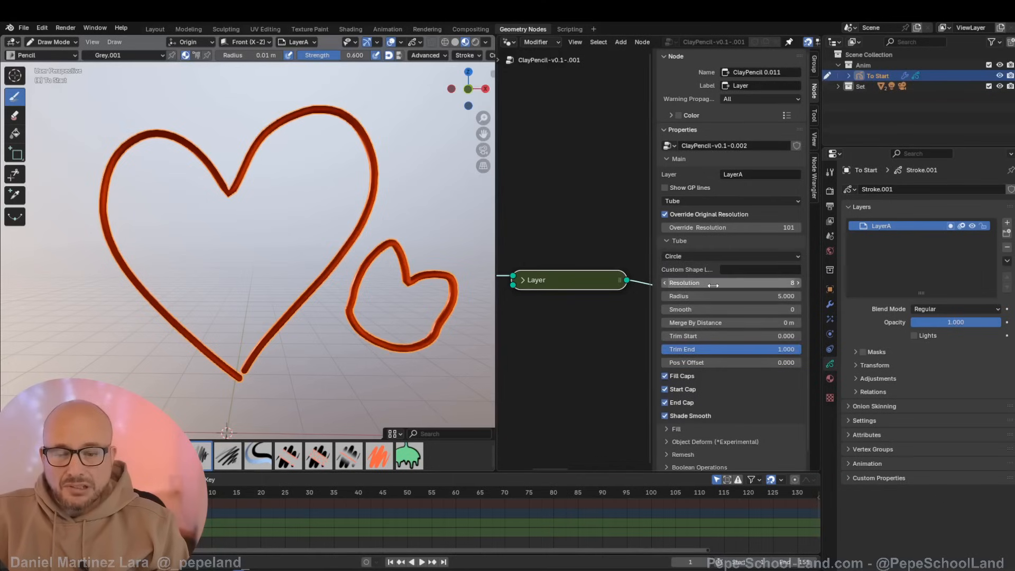
pyautogui.moveTo(701, 284)
pyautogui.mouseDown()
pyautogui.moveTo(693, 284)
pyautogui.moveTo(767, 283)
pyautogui.moveTo(751, 283)
pyautogui.moveTo(761, 300)
pyautogui.moveTo(803, 296)
pyautogui.mouseUp()
pyautogui.moveTo(707, 310)
pyautogui.mouseDown()
pyautogui.moveTo(756, 310)
pyautogui.moveTo(708, 311)
pyautogui.mouseUp()
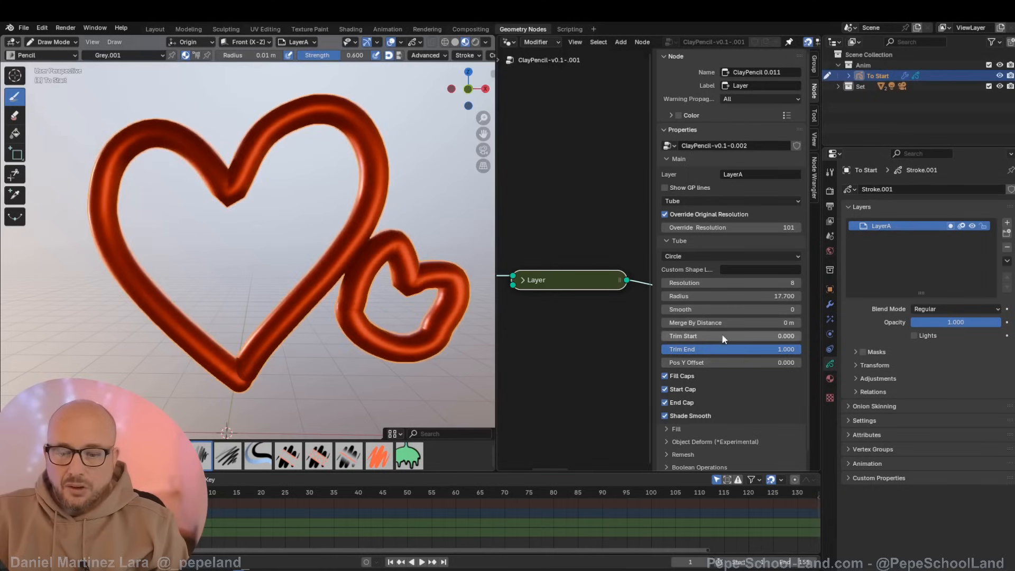
pyautogui.moveTo(772, 334); pyautogui.dragTo(796, 334)
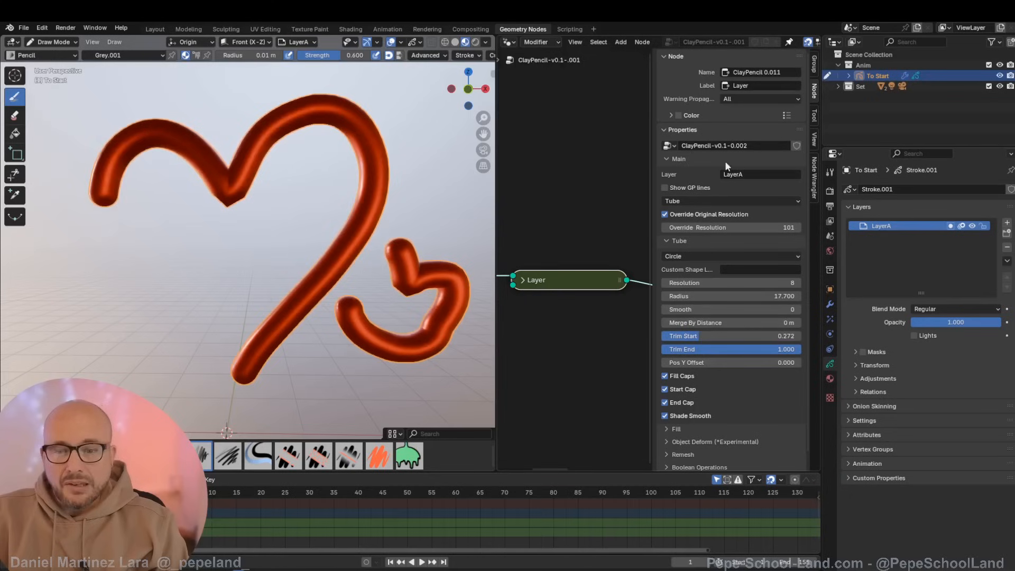
# Step: Set the Layer node's Override Resolution to 283 and turn off the tube's Start Cap and End Cap
pyautogui.moveTo(704, 222)
pyautogui.mouseDown()
pyautogui.moveTo(783, 223)
pyautogui.moveTo(708, 222)
pyautogui.moveTo(730, 228)
pyautogui.mouseUp()
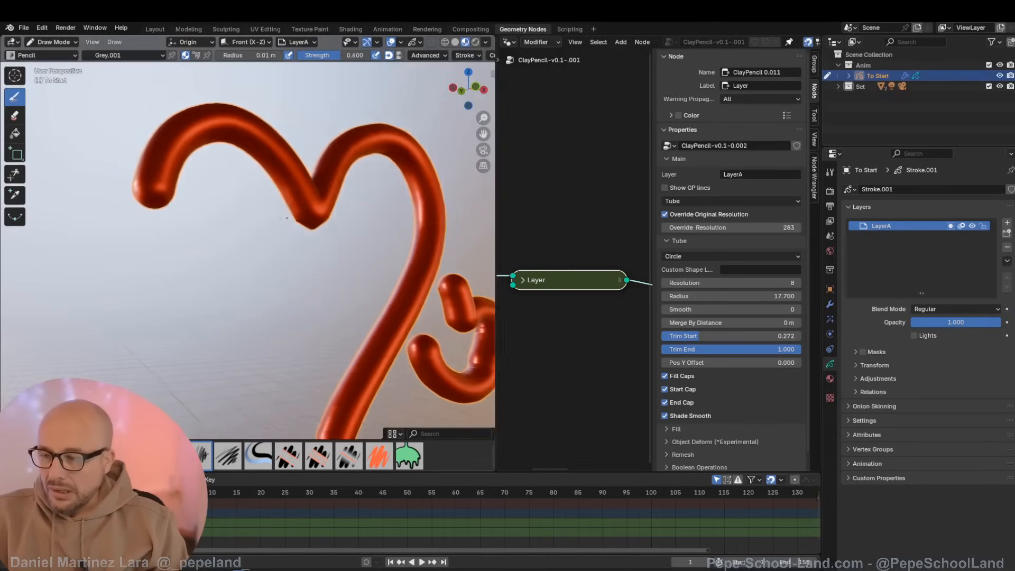
pyautogui.click(673, 391)
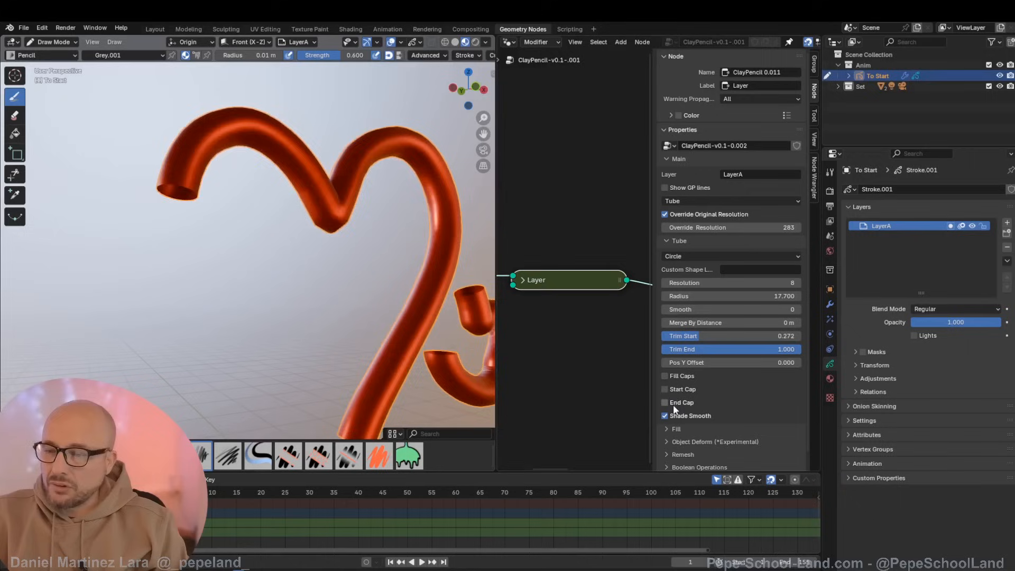
pyautogui.click(665, 403)
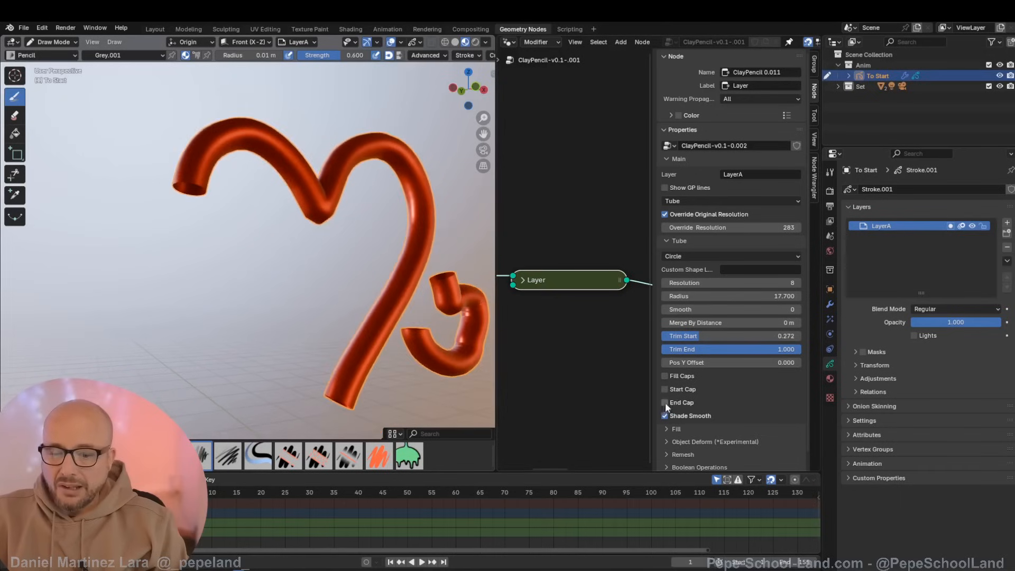
# Step: Enable the tube's Fill Caps and turn off its Shade Smooth option, comparing the tube with and without smoothing
pyautogui.click(668, 376)
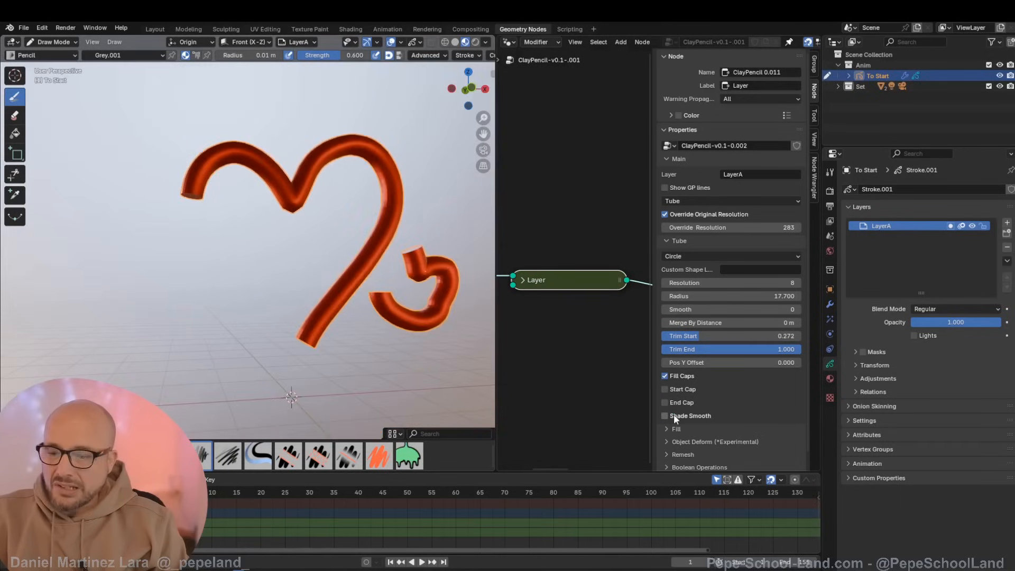
pyautogui.scroll(5, 314, 240)
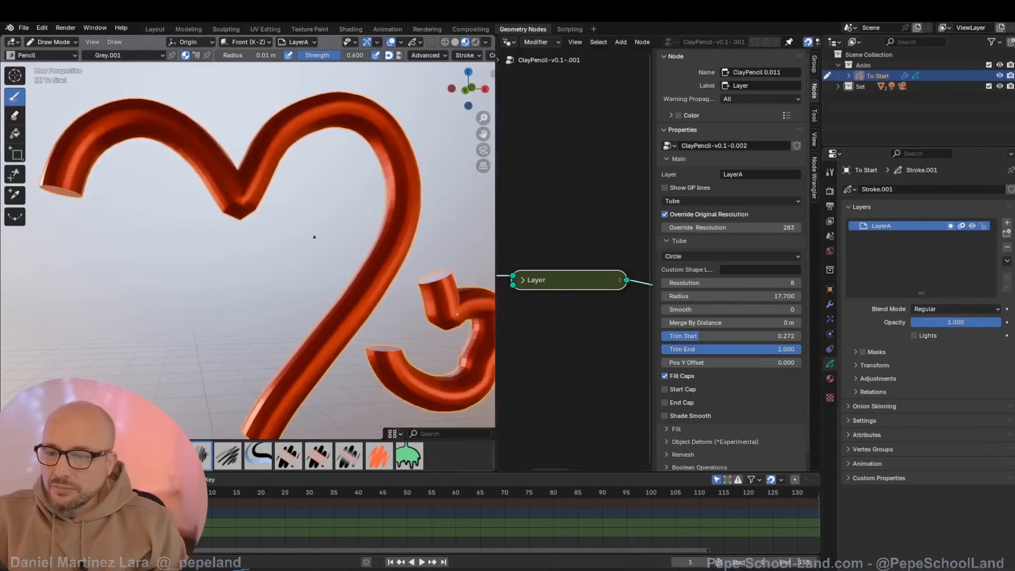
pyautogui.scroll(3, 340, 278)
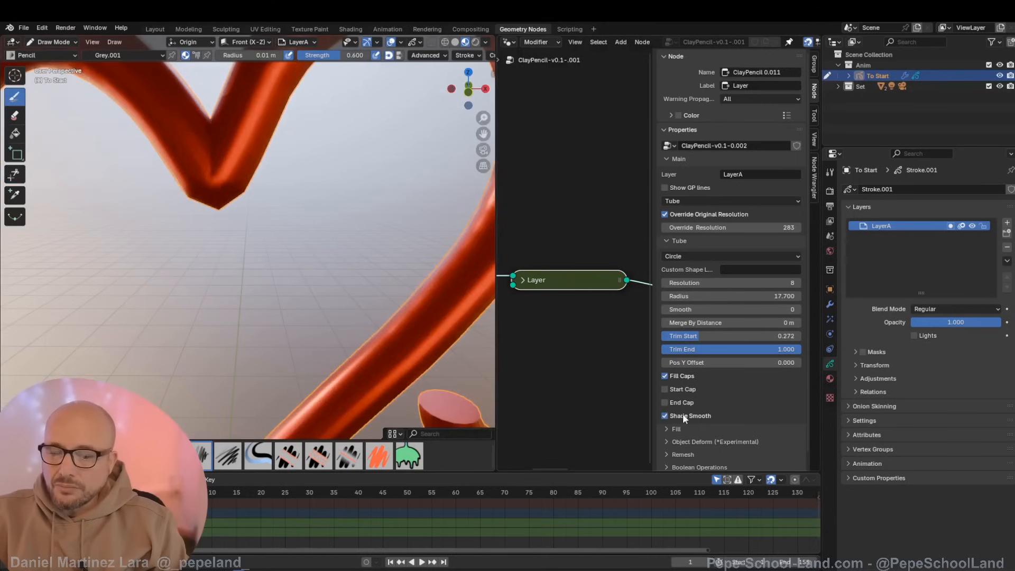
pyautogui.scroll(-8, 267, 213)
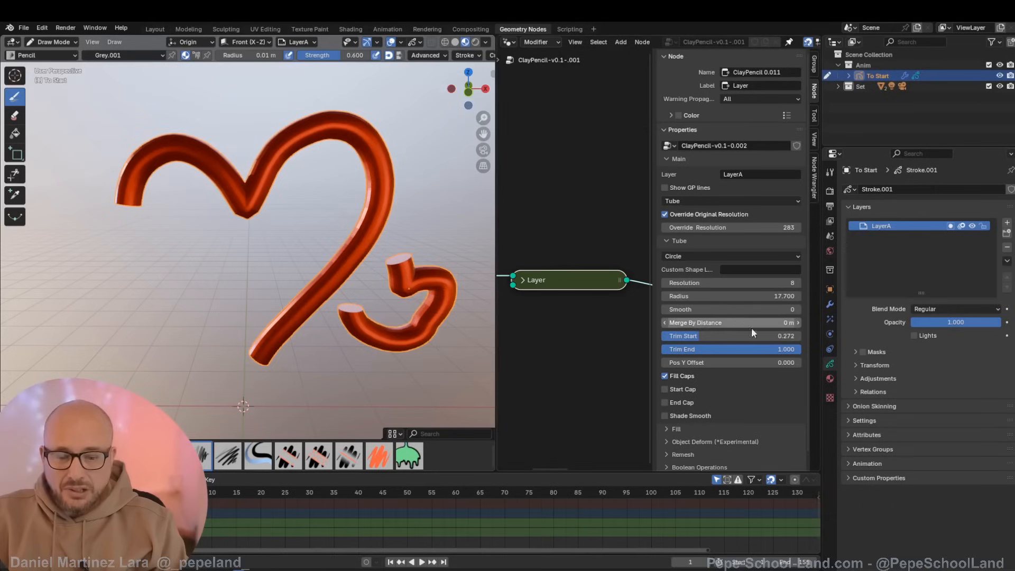
# Step: Try 1 Clay Base_sphere.001 and 1 Clay Base_sphere.004 as the Layer node's Tube material and restore Red
pyautogui.scroll(-1, 748, 349)
pyautogui.click(671, 463)
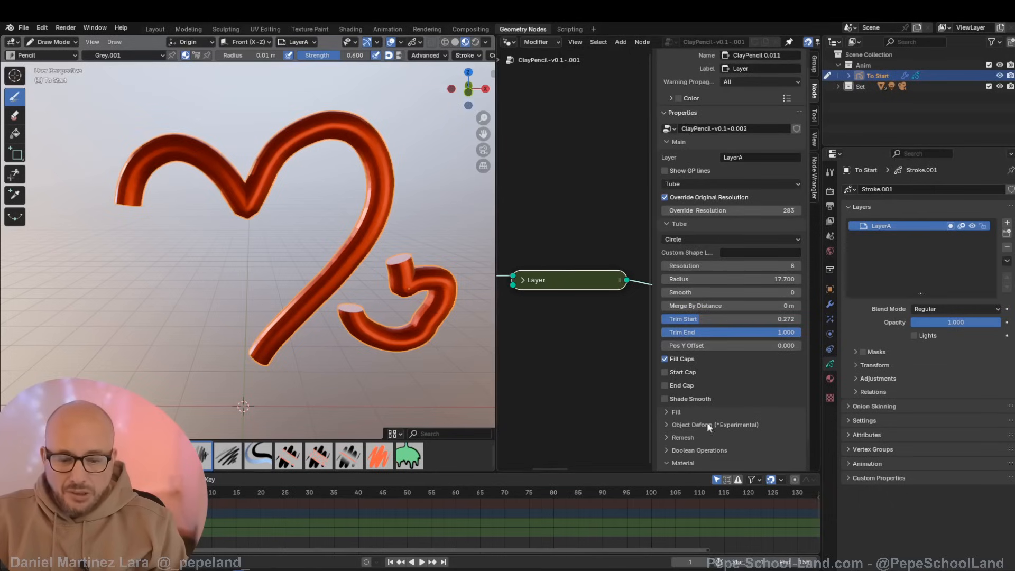
pyautogui.scroll(-2, 734, 416)
pyautogui.click(749, 449)
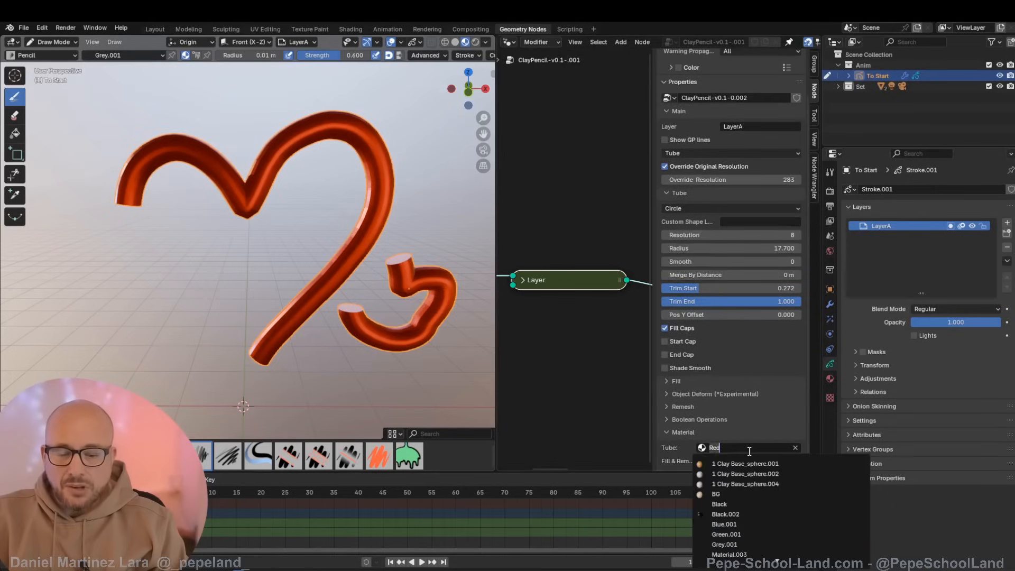
pyautogui.click(736, 463)
pyautogui.click(739, 447)
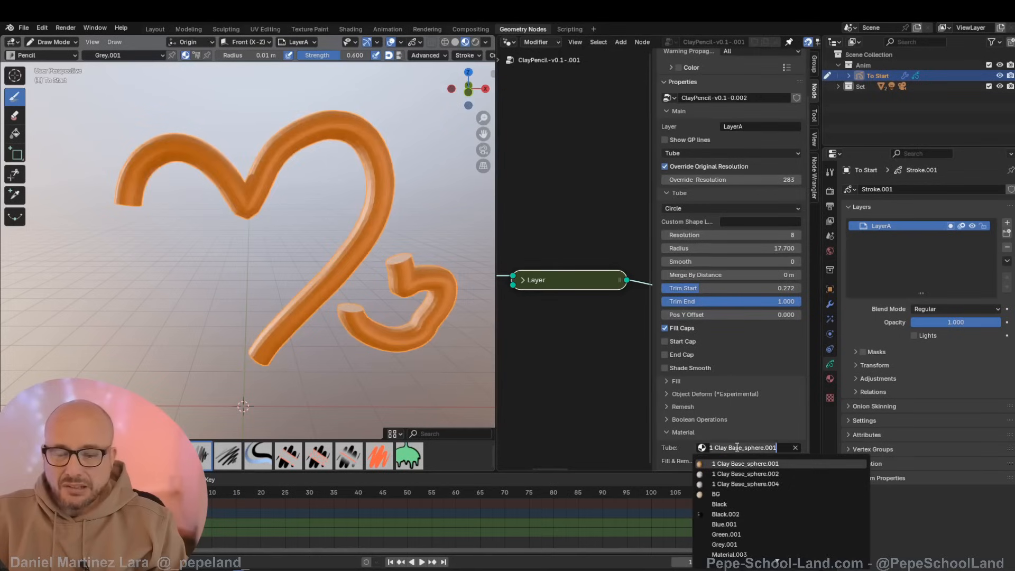
pyautogui.click(733, 483)
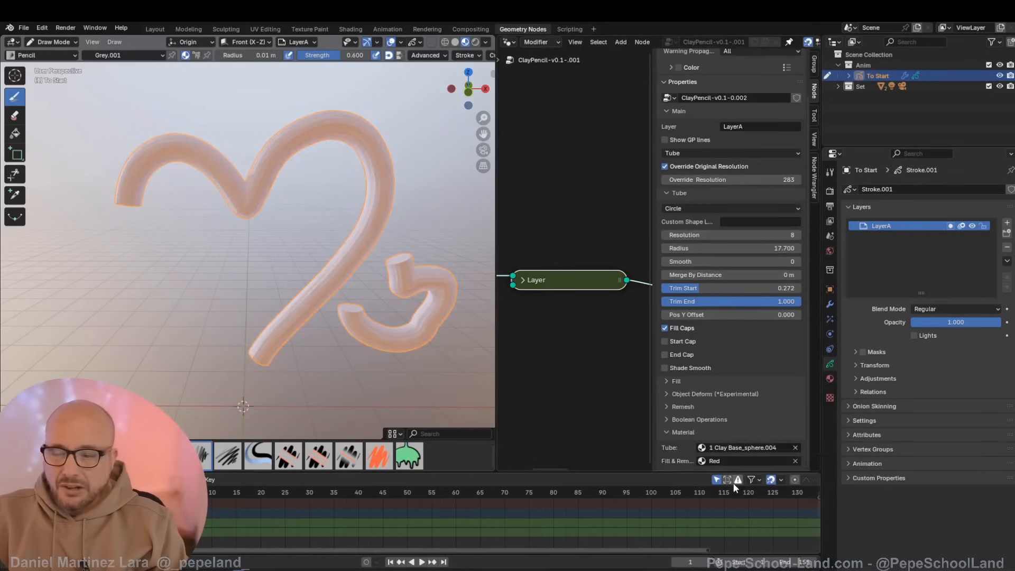
pyautogui.click(747, 447)
pyautogui.click(735, 534)
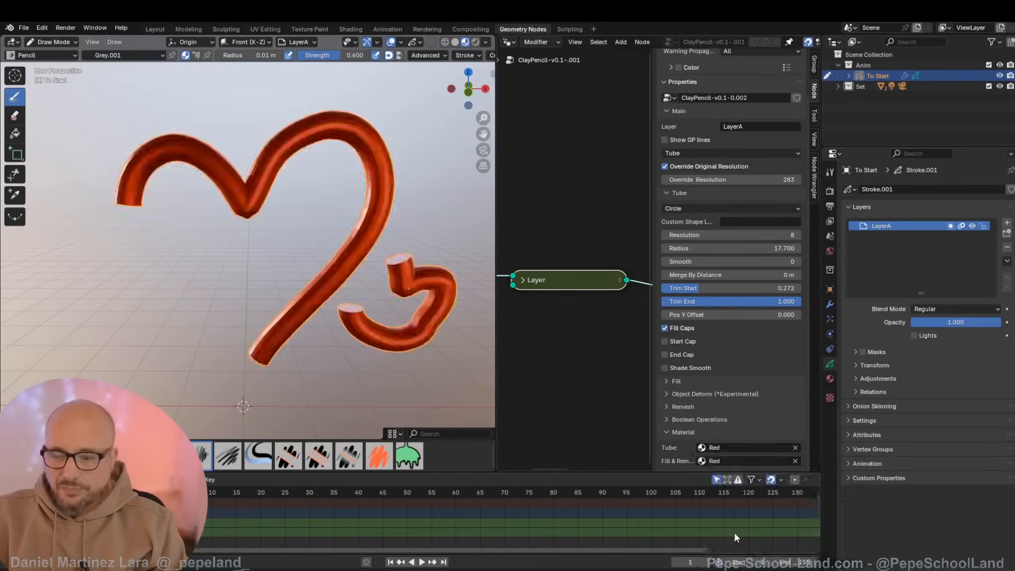
# Step: Change the tube's profile from Circle to Custom Shape in the Layer node's Tube settings
pyautogui.scroll(3, 677, 432)
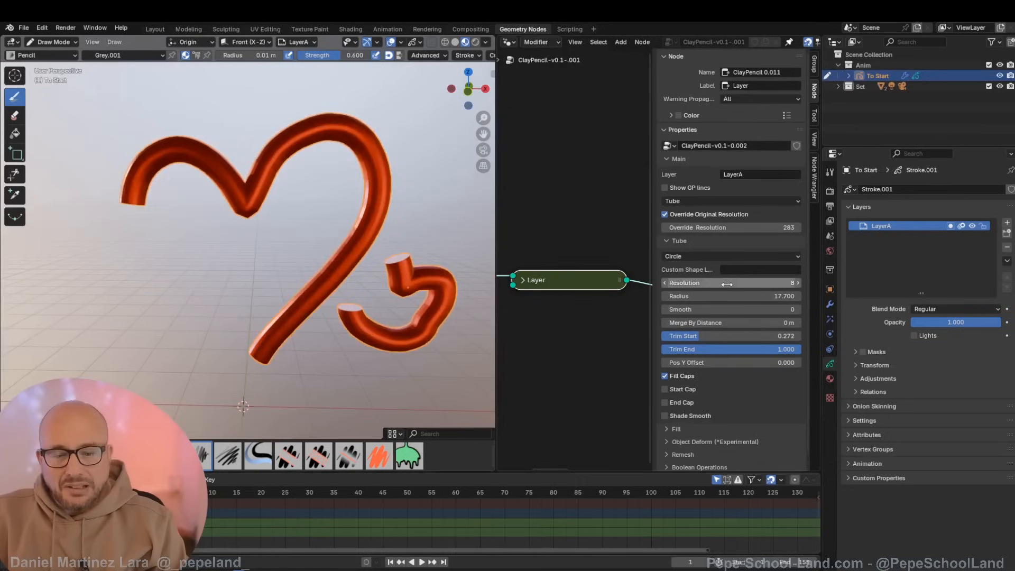
pyautogui.click(690, 255)
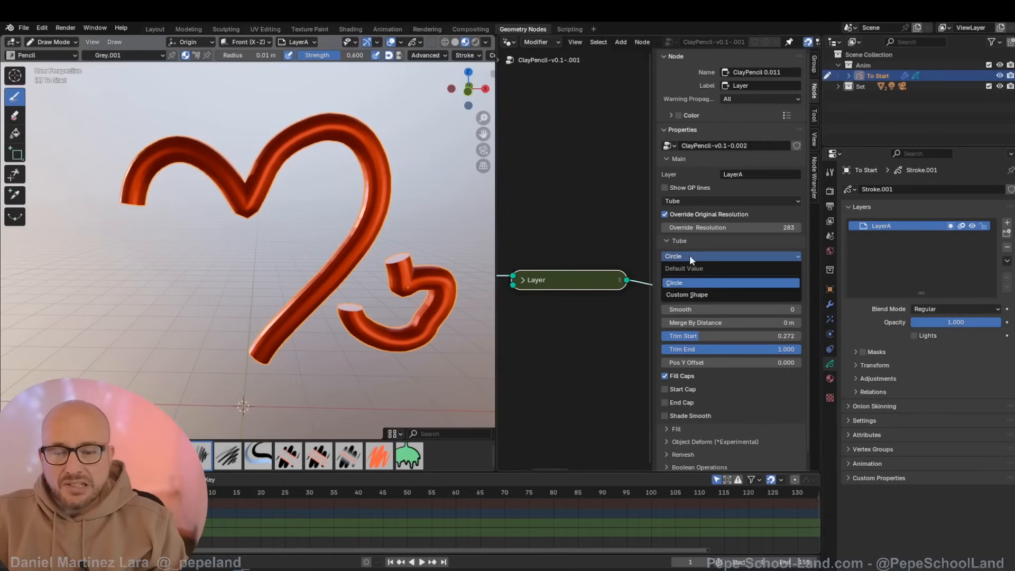
pyautogui.click(682, 295)
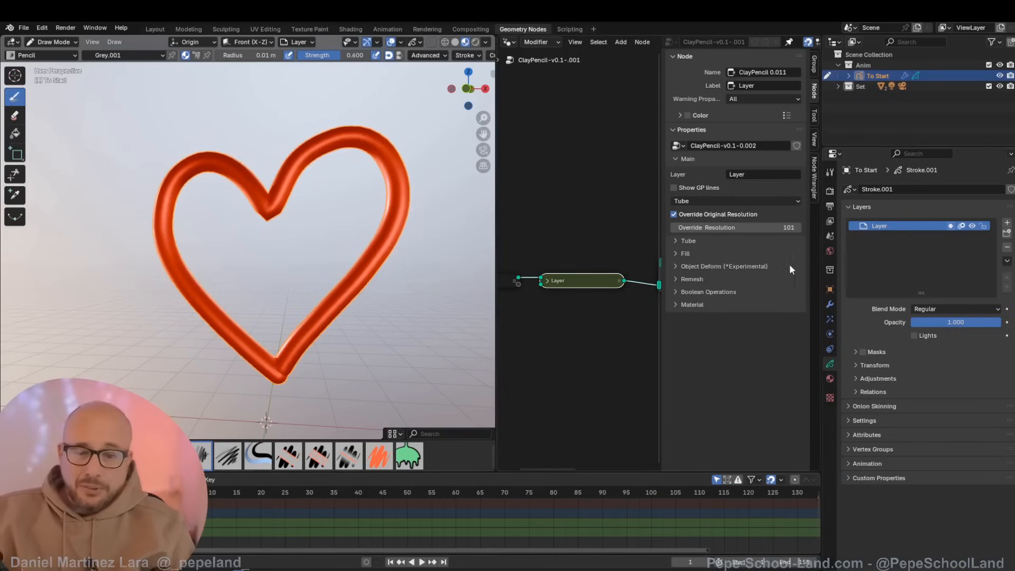
# Step: Switch the heart's Layer node from Tube to Fill and inspect the filled heart from the side
pyautogui.click(693, 199)
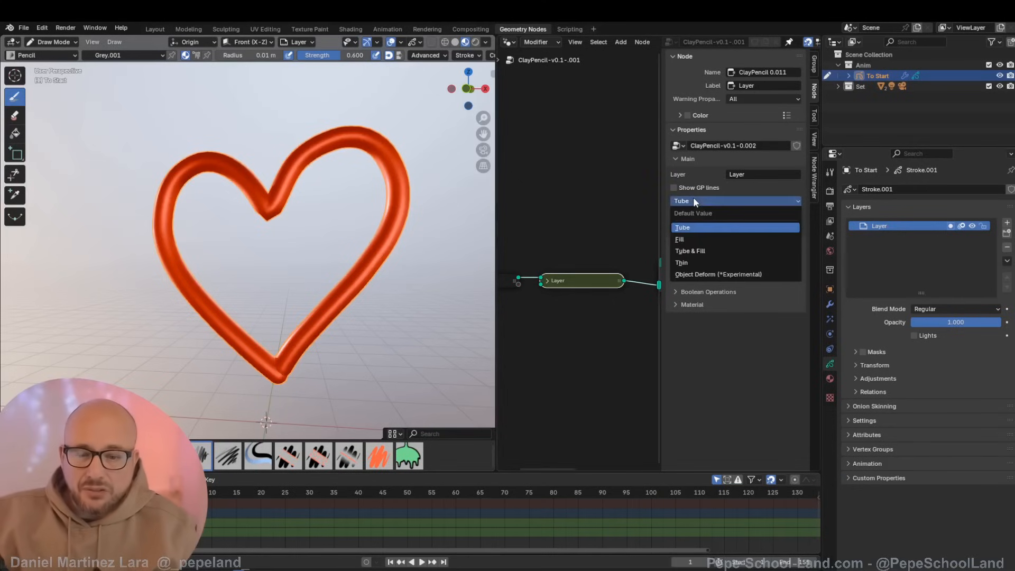
pyautogui.click(683, 238)
pyautogui.moveTo(437, 283); pyautogui.dragTo(333, 295, button='middle')
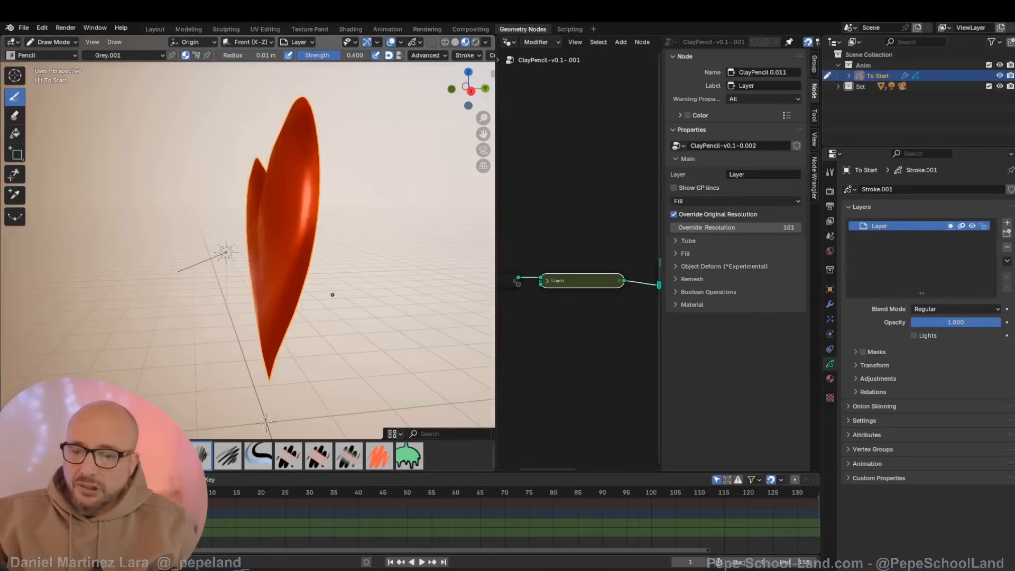
# Step: Expand the Layer node's Fill settings and set Fill Extrude Front to 0.550 and Fill Extrude Back to -0.550
pyautogui.click(678, 253)
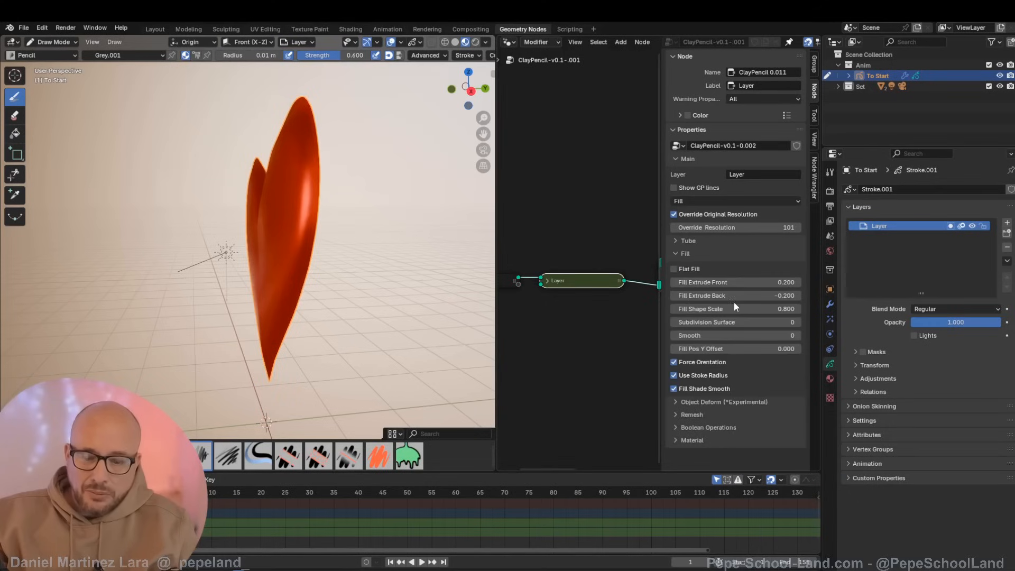
pyautogui.moveTo(360, 275); pyautogui.dragTo(345, 303, button='middle')
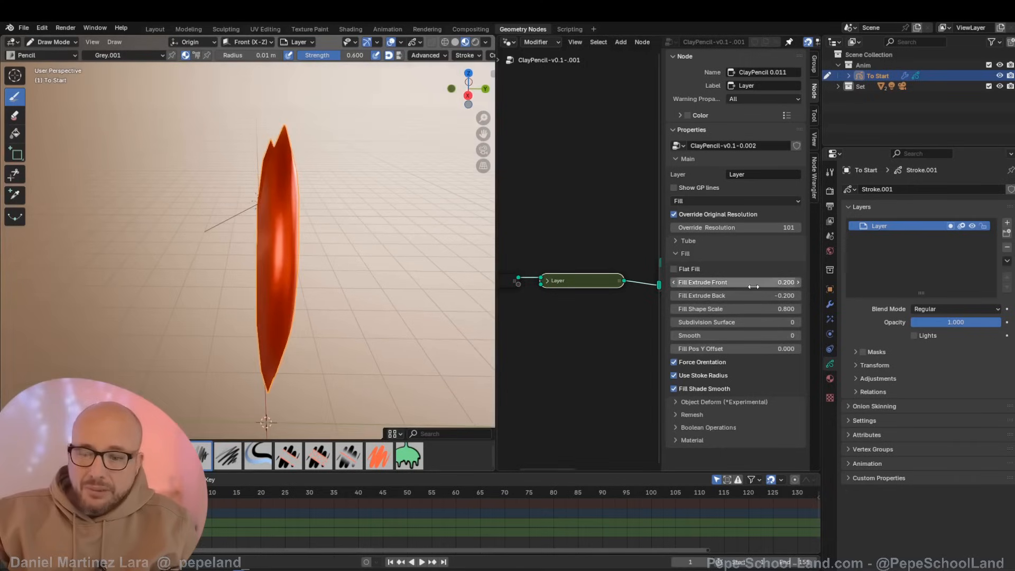
pyautogui.moveTo(730, 282); pyautogui.dragTo(706, 296)
pyautogui.moveTo(237, 263); pyautogui.dragTo(342, 239, button='middle')
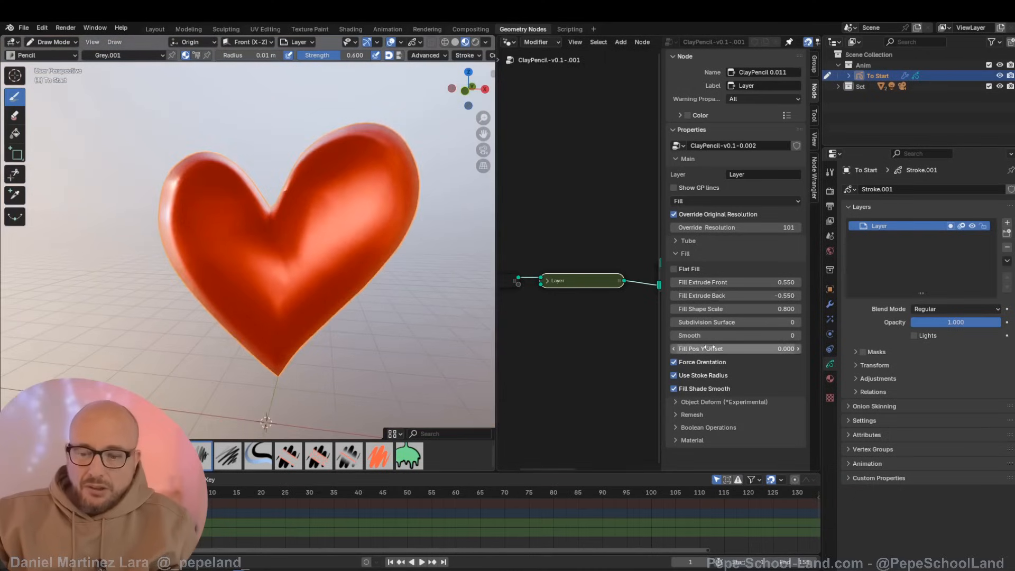
# Step: Try a Fill Shape Scale of 0.830, restore it to 0.800, and set the fill's Subdivision Surface to 1
pyautogui.moveTo(716, 309)
pyautogui.mouseDown()
pyautogui.moveTo(751, 308)
pyautogui.moveTo(708, 309)
pyautogui.mouseUp()
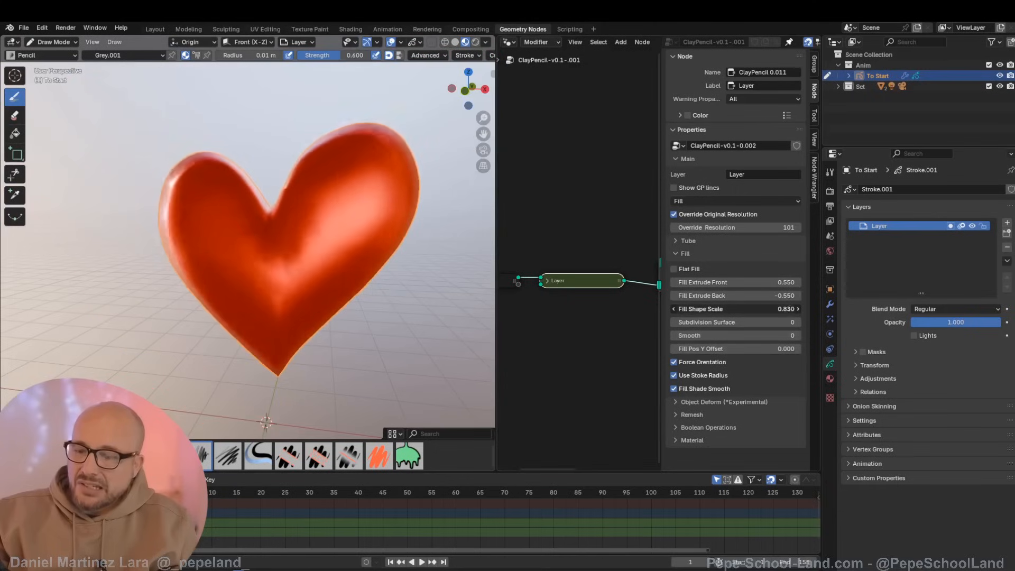
pyautogui.click(798, 322)
pyautogui.moveTo(426, 265); pyautogui.dragTo(365, 270, button='middle')
pyautogui.moveTo(705, 336); pyautogui.dragTo(737, 350)
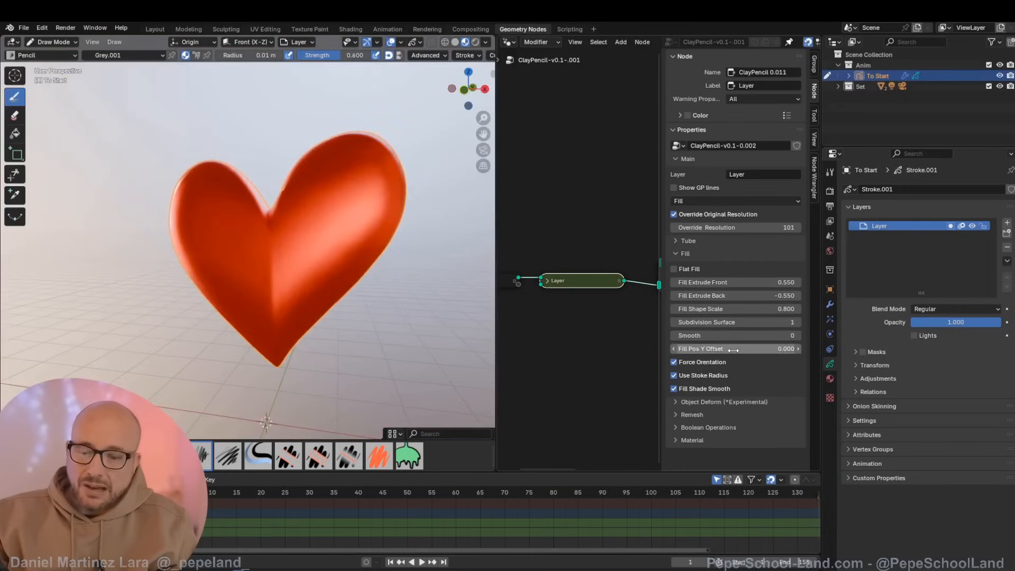
pyautogui.moveTo(424, 284); pyautogui.dragTo(385, 254, button='middle')
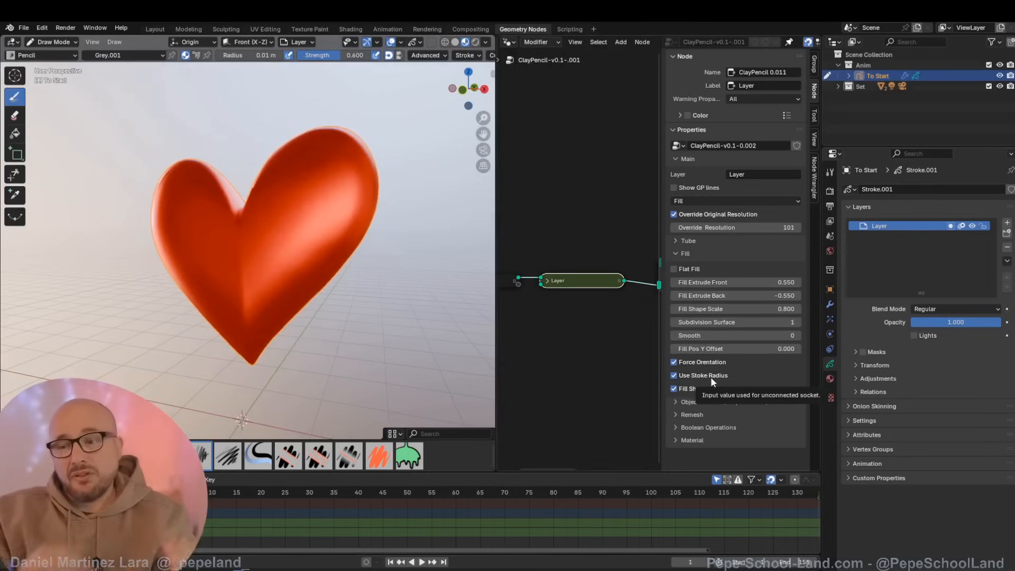
# Step: Draw a small closed drop-shaped stroke beside the lower tip of the heart
pyautogui.moveTo(391, 297); pyautogui.dragTo(297, 266, button='middle')
pyautogui.moveTo(334, 295)
pyautogui.mouseDown()
pyautogui.moveTo(354, 281)
pyautogui.moveTo(341, 249)
pyautogui.mouseUp()
pyautogui.moveTo(390, 268); pyautogui.dragTo(335, 279, button='middle')
pyautogui.scroll(1, 334, 280)
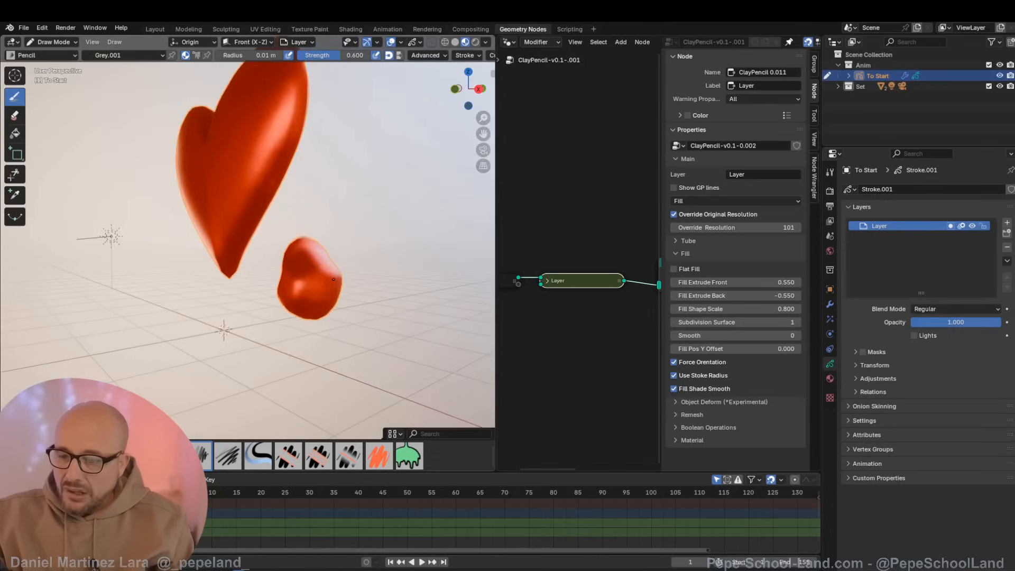
# Step: Switch the Grease Pencil object to Edit Mode and enable Show GP lines on the Layer node
pyautogui.hotkey('ctrl', 'Tab')
pyautogui.click(423, 282)
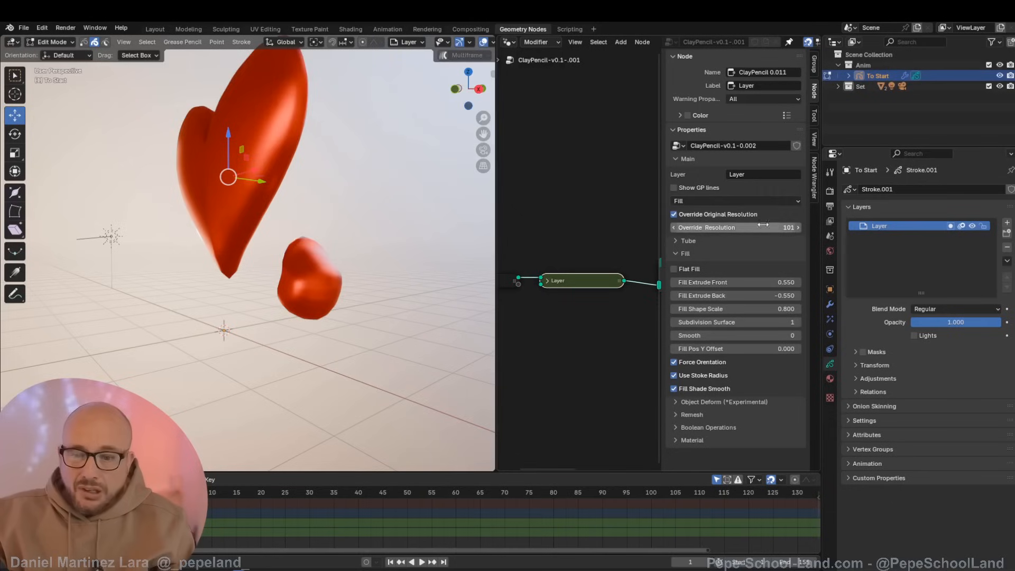
pyautogui.click(677, 188)
pyautogui.moveTo(347, 295)
pyautogui.mouseDown(button='middle')
pyautogui.moveTo(376, 293)
pyautogui.moveTo(369, 289)
pyautogui.mouseUp(button='middle')
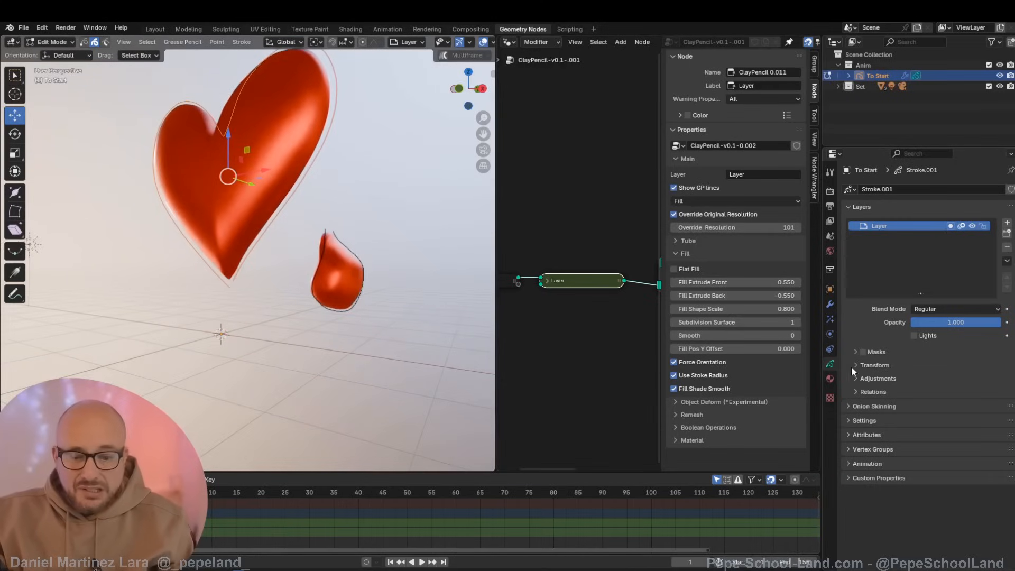
pyautogui.click(831, 290)
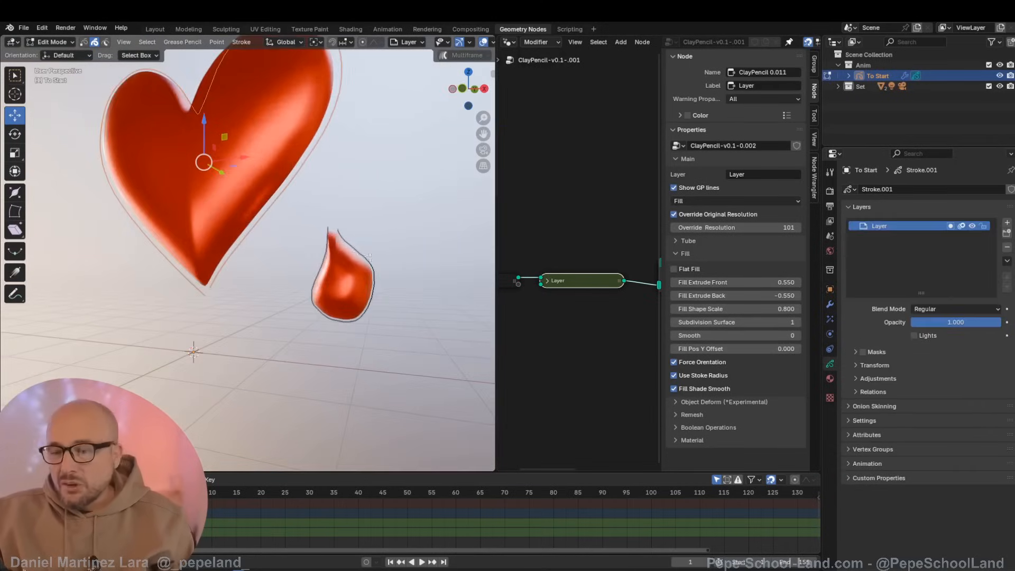
# Step: Select the small drop-shaped stroke and adjust its radius with Shrink/Fatten
pyautogui.click(355, 258)
pyautogui.moveTo(398, 283)
pyautogui.mouseDown(button='middle')
pyautogui.moveTo(341, 312)
pyautogui.moveTo(401, 286)
pyautogui.mouseUp(button='middle')
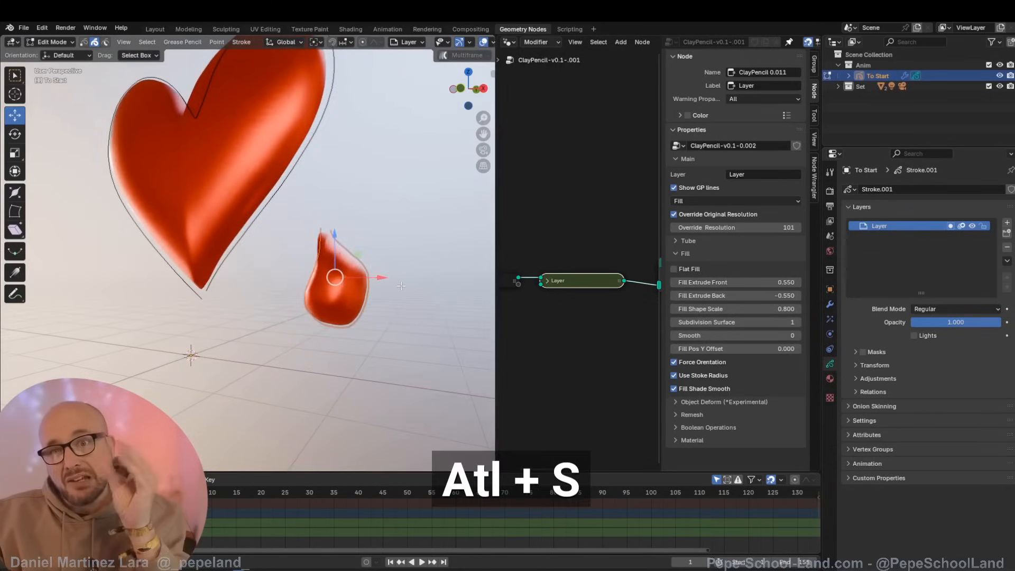
pyautogui.hotkey('alt', 's')
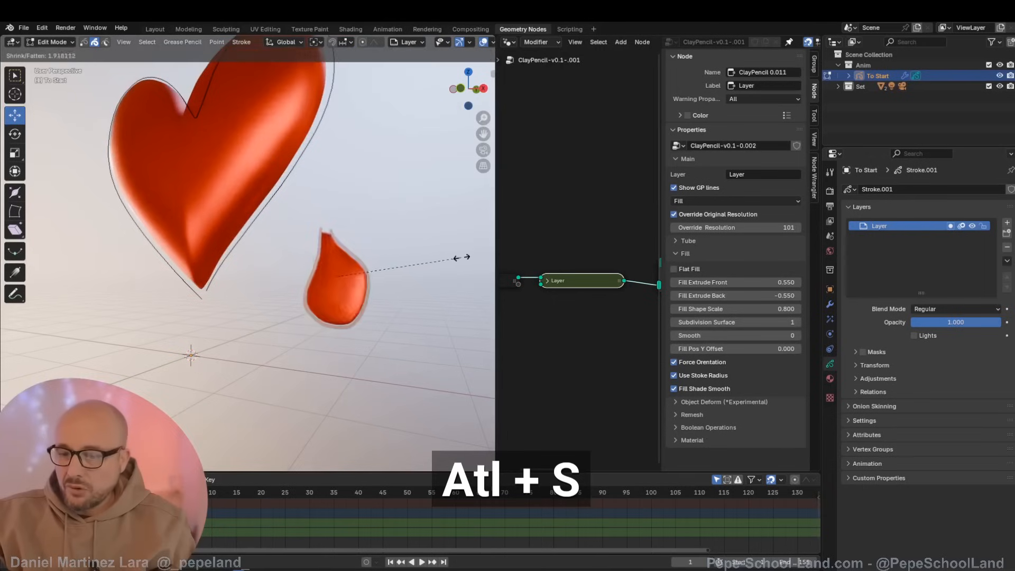
pyautogui.press('Escape')
pyautogui.moveTo(402, 313); pyautogui.dragTo(408, 309, button='middle')
pyautogui.hotkey('alt', 's')
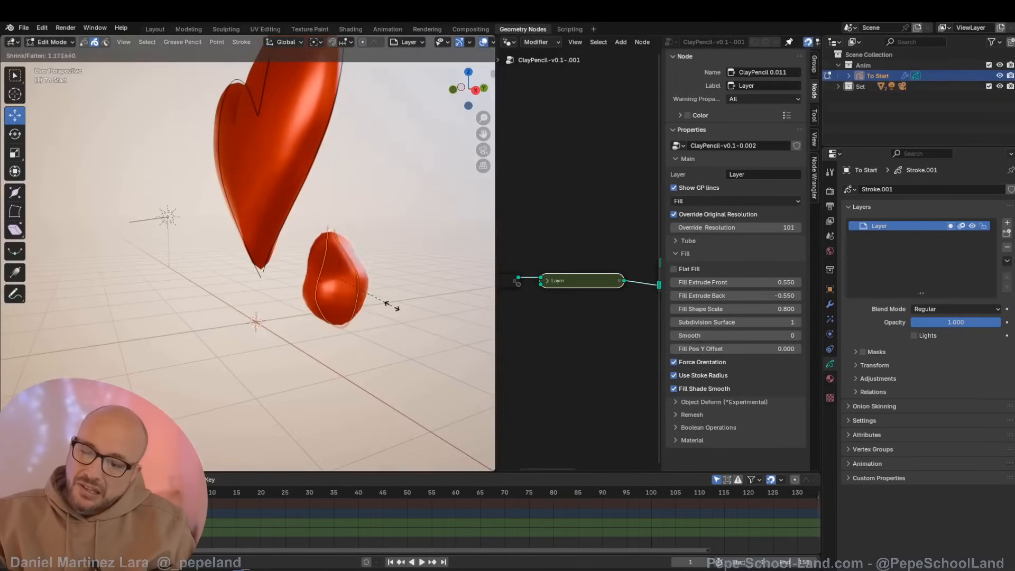
pyautogui.click(408, 302)
# Step: Collapse the Layer node's Fill settings, expand Remesh and turn remeshing on
pyautogui.moveTo(303, 313); pyautogui.dragTo(370, 296, button='middle')
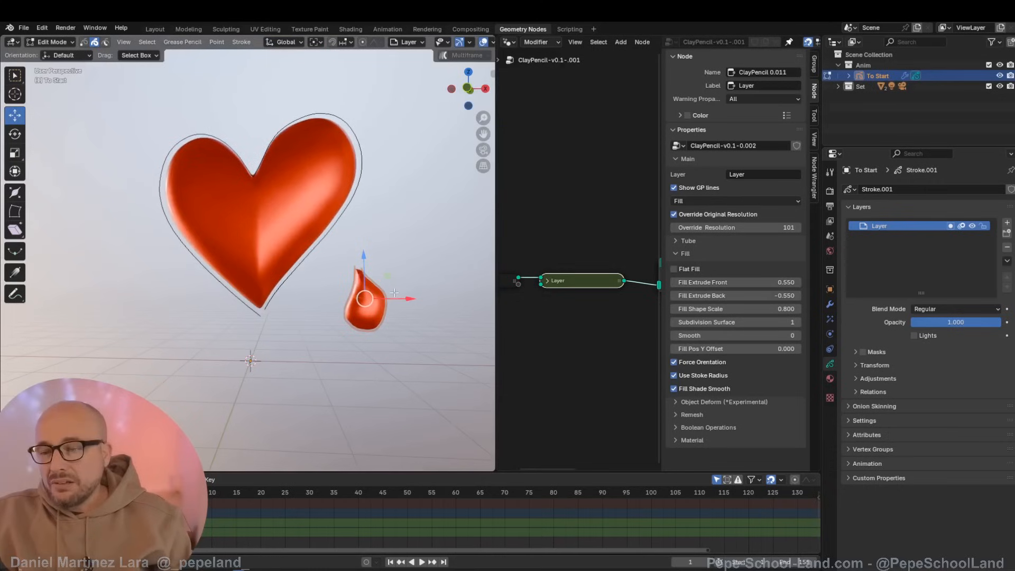
pyautogui.scroll(3, 383, 283)
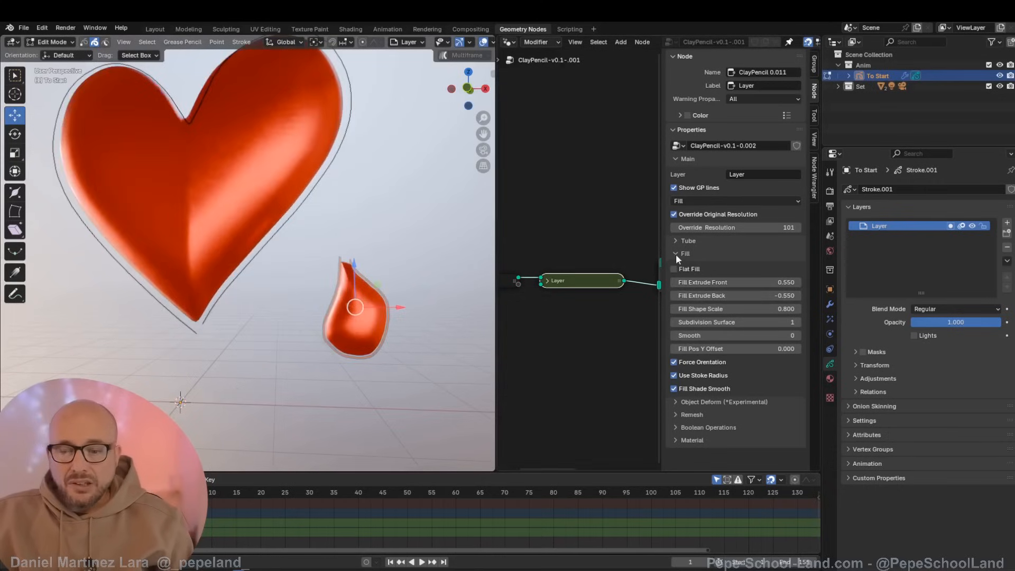
pyautogui.click(678, 254)
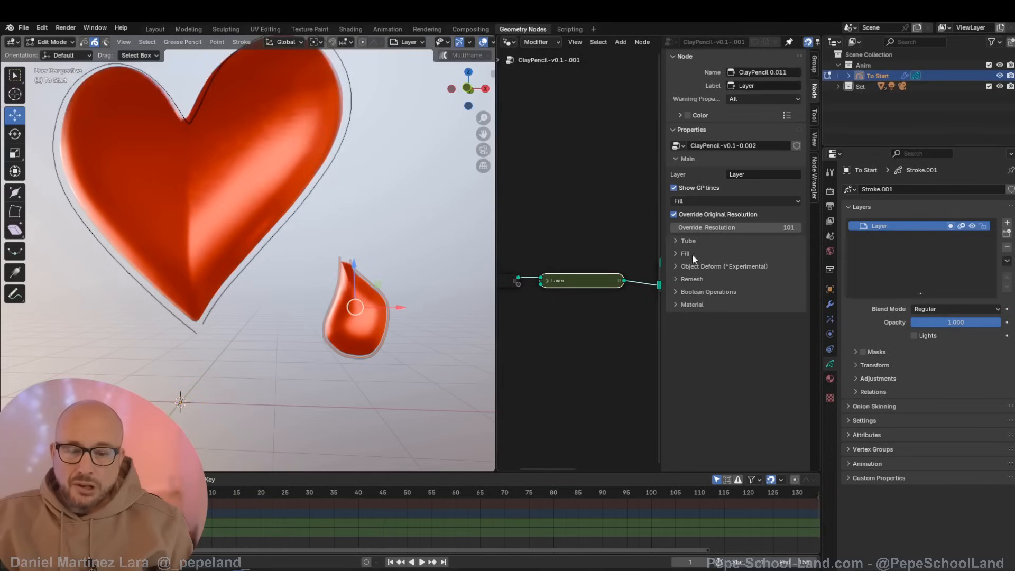
pyautogui.click(675, 281)
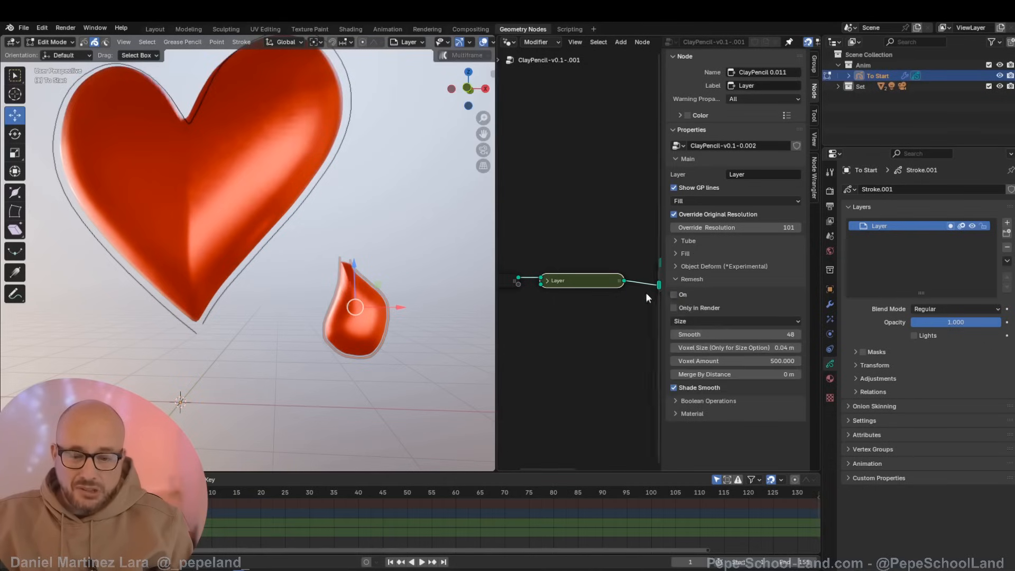
pyautogui.click(678, 293)
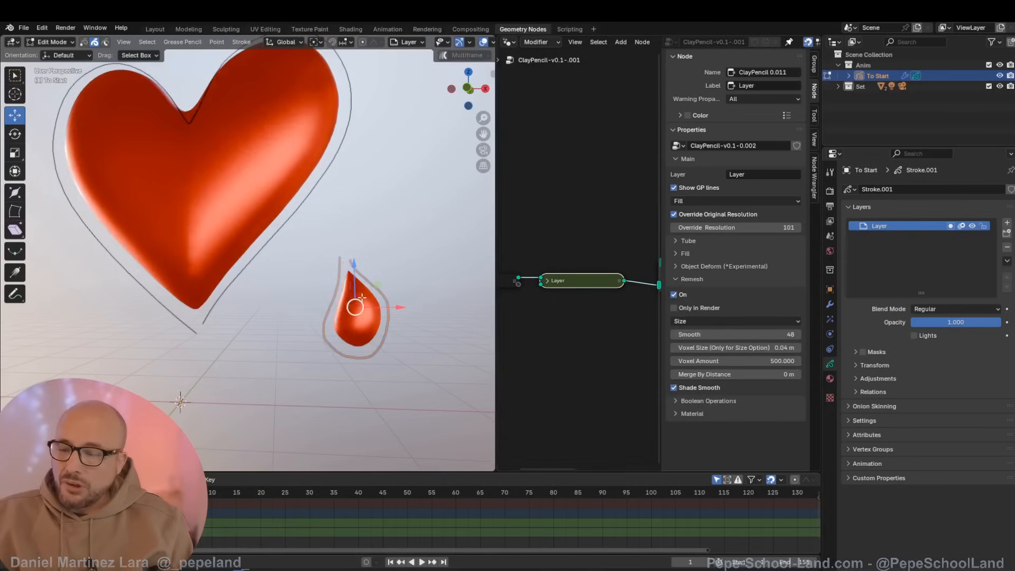
# Step: Move the selected drop-shaped stroke onto the lower tip of the heart so the remeshed shapes merge
pyautogui.keyDown('shift'); pyautogui.moveTo(362, 298); pyautogui.dragTo(373, 311, button='middle'); pyautogui.keyUp('shift')
pyautogui.press('g')
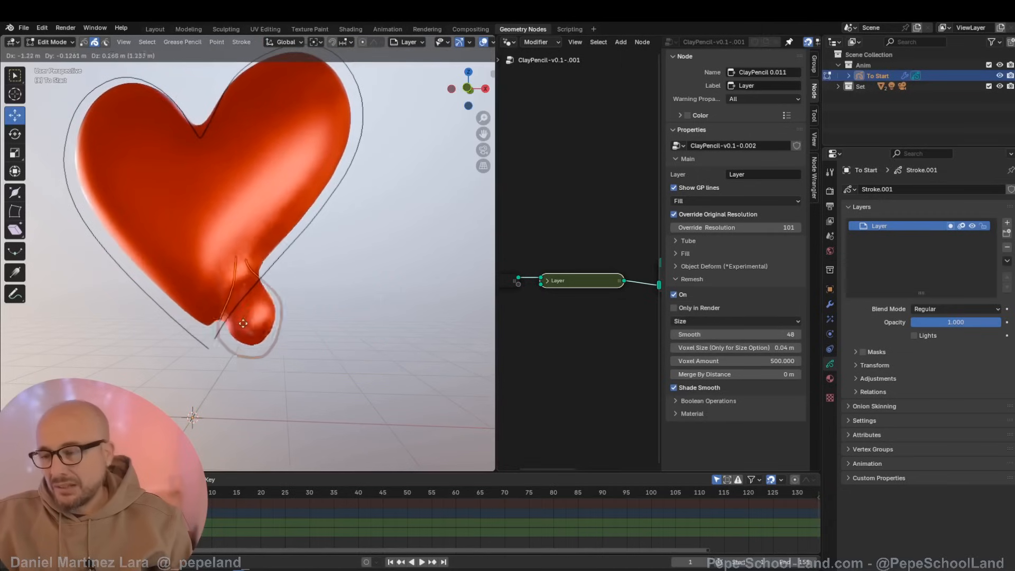
pyautogui.click(219, 353)
pyautogui.keyDown('shift'); pyautogui.moveTo(220, 352); pyautogui.dragTo(310, 353, button='middle'); pyautogui.keyUp('shift')
pyautogui.scroll(3, 310, 353)
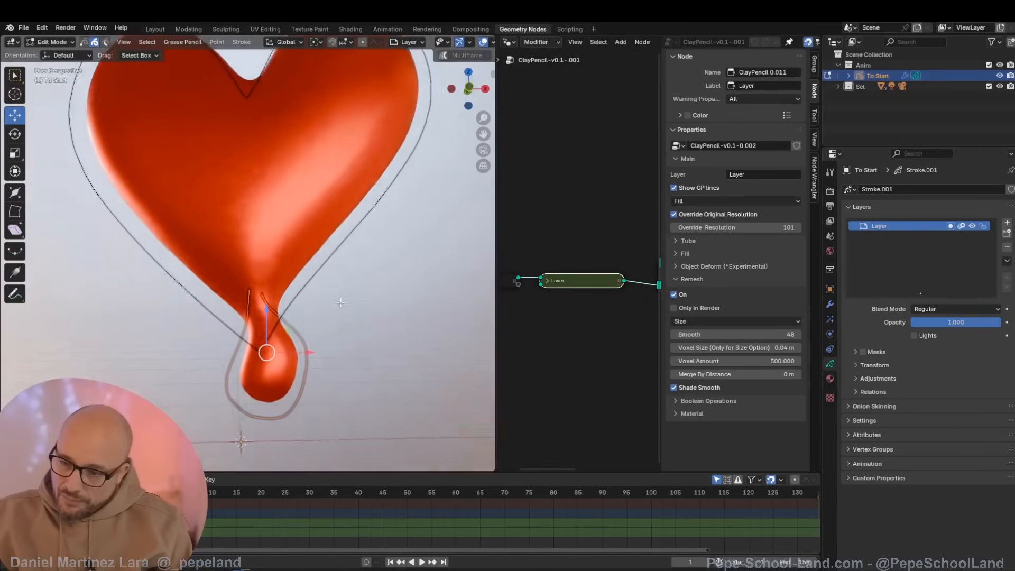
pyautogui.moveTo(753, 335); pyautogui.dragTo(735, 360)
pyautogui.rightClick(704, 334)
pyautogui.rightClick(703, 360)
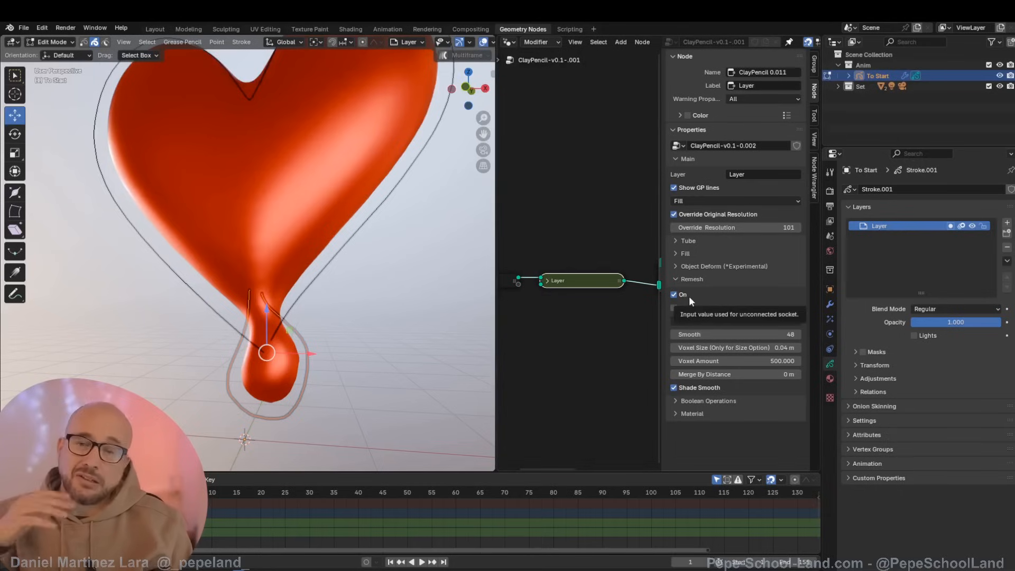
# Step: Try the Only in Render remesh option with a small move of the drop stroke, and restore both the move and the option
pyautogui.click(675, 308)
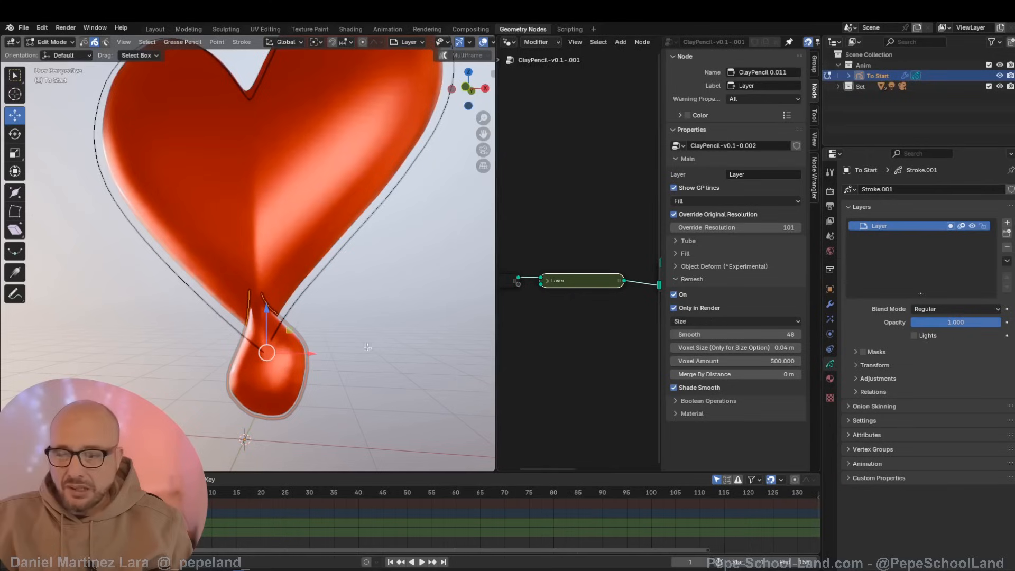
pyautogui.moveTo(267, 352)
pyautogui.mouseDown()
pyautogui.moveTo(294, 296)
pyautogui.moveTo(317, 310)
pyautogui.moveTo(267, 349)
pyautogui.mouseUp()
pyautogui.hotkey('ctrl', 'z')
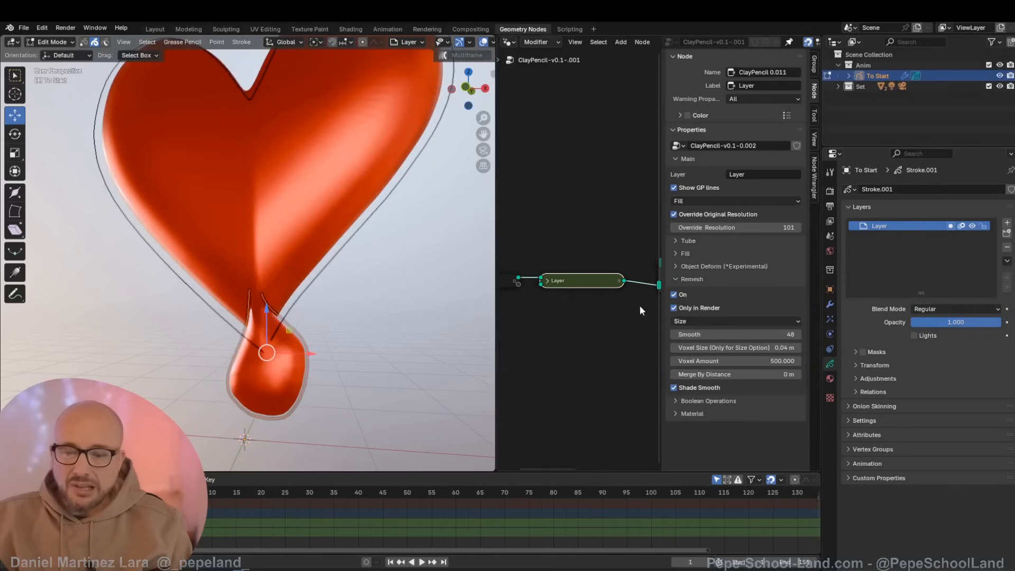
pyautogui.click(684, 308)
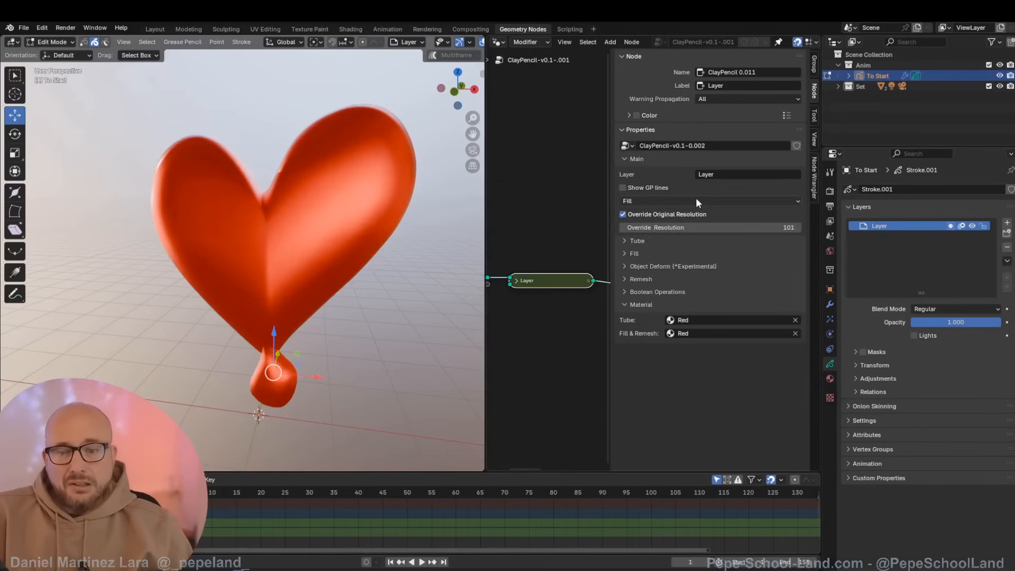
# Step: Switch the Layer node's type to Tube & Fill and set the tube radius to 11.300
pyautogui.click(696, 201)
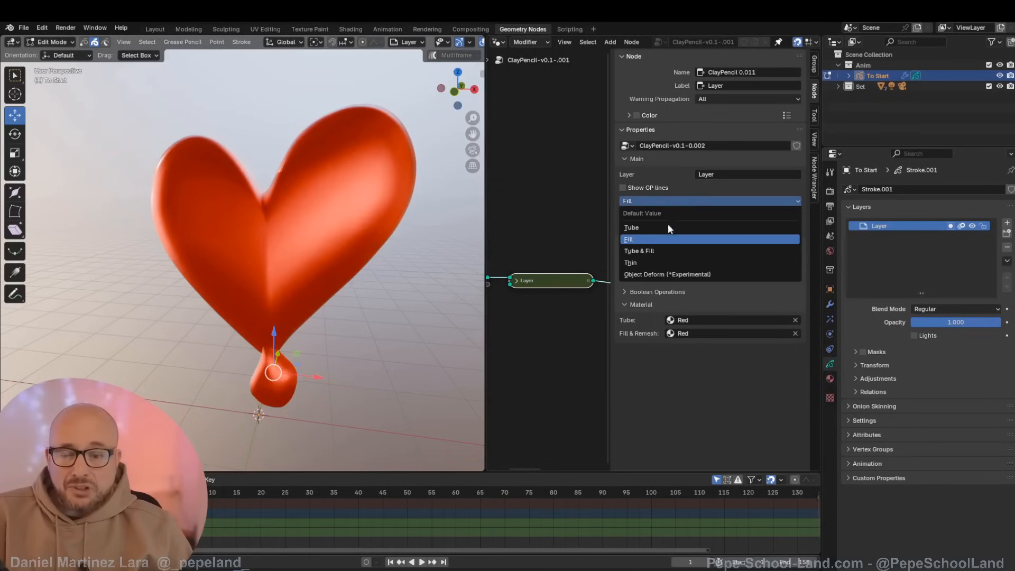
pyautogui.click(663, 250)
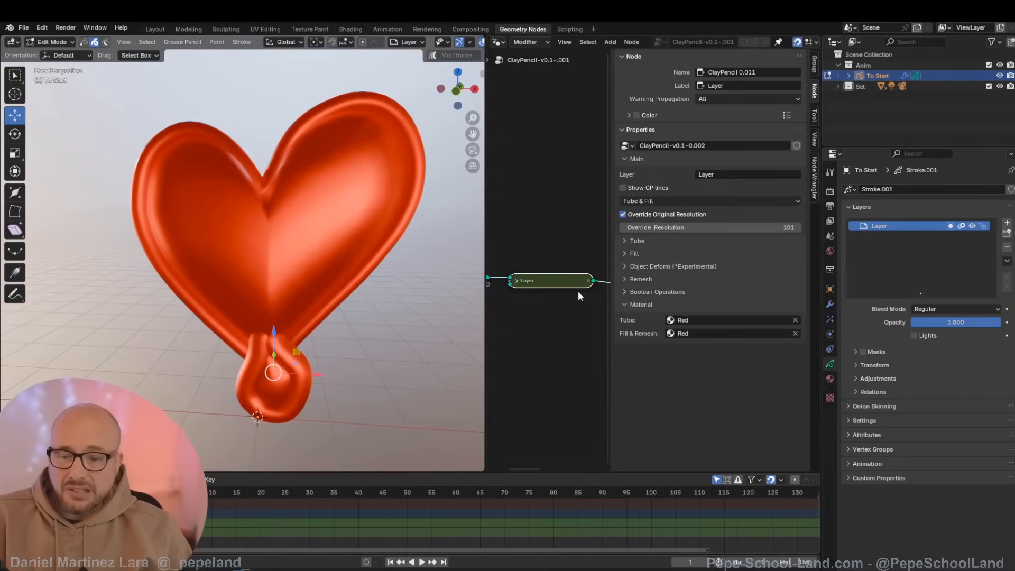
pyautogui.click(624, 241)
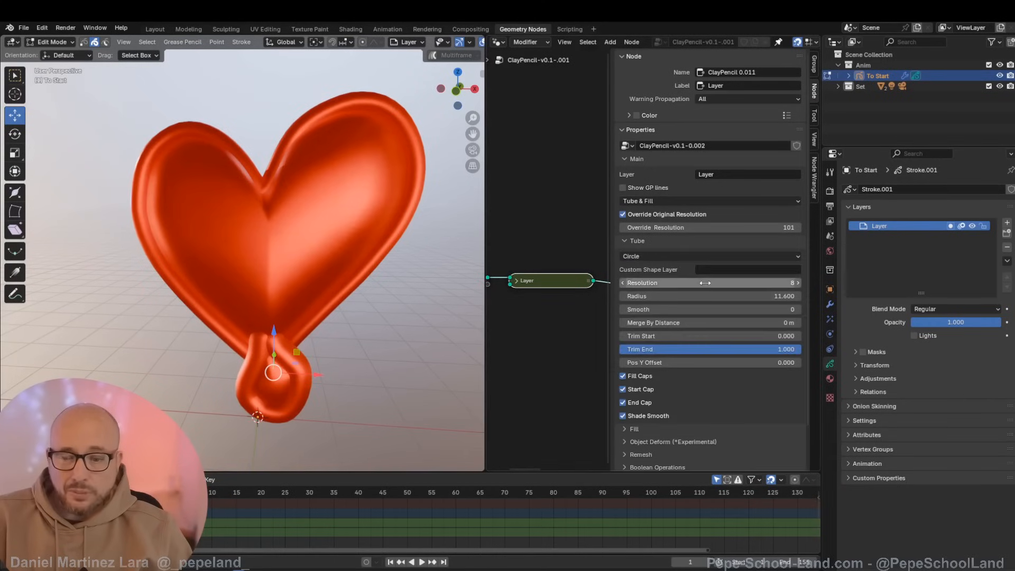
pyautogui.moveTo(709, 296); pyautogui.dragTo(761, 296)
pyautogui.scroll(-3, 711, 379)
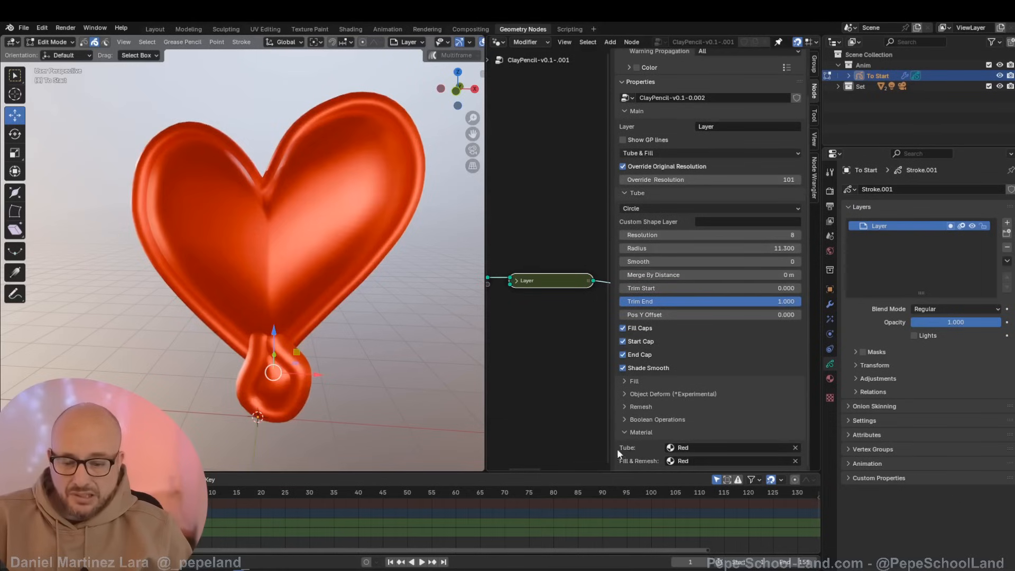
# Step: Assign the Black.002 material to the Layer node's tube
pyautogui.click(712, 447)
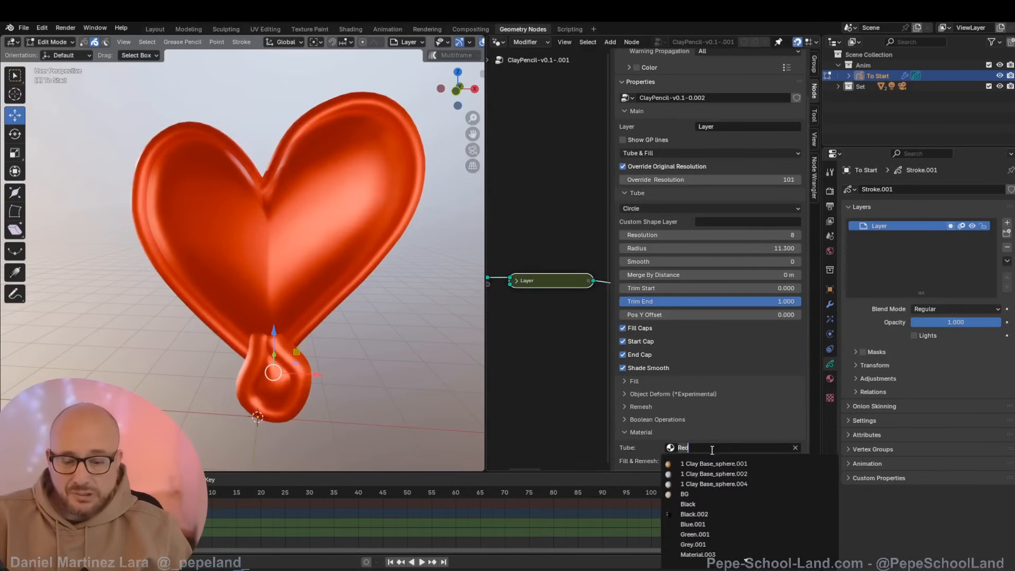
pyautogui.click(701, 514)
pyautogui.moveTo(317, 328); pyautogui.dragTo(349, 329, button='middle')
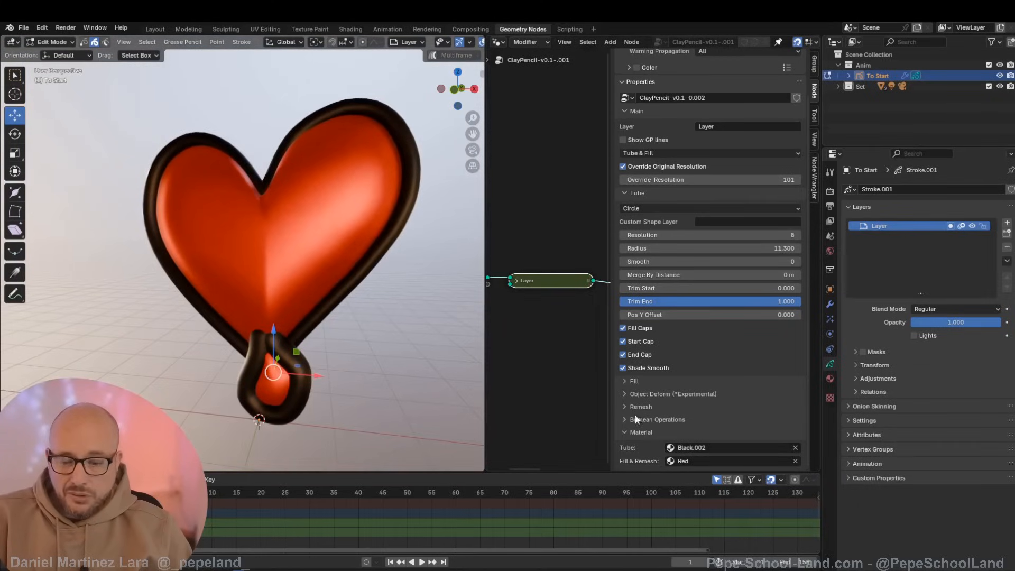
# Step: Collapse the Layer node's other settings, expand Remesh and turn remeshing on for the tube and fill
pyautogui.moveTo(626, 432); pyautogui.dragTo(625, 212)
pyautogui.click(624, 280)
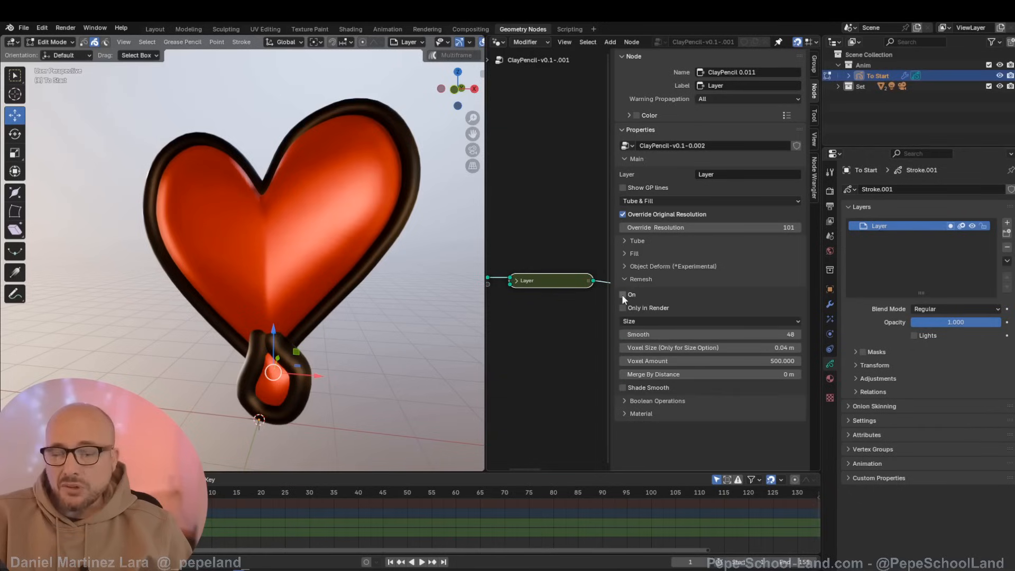
pyautogui.click(622, 294)
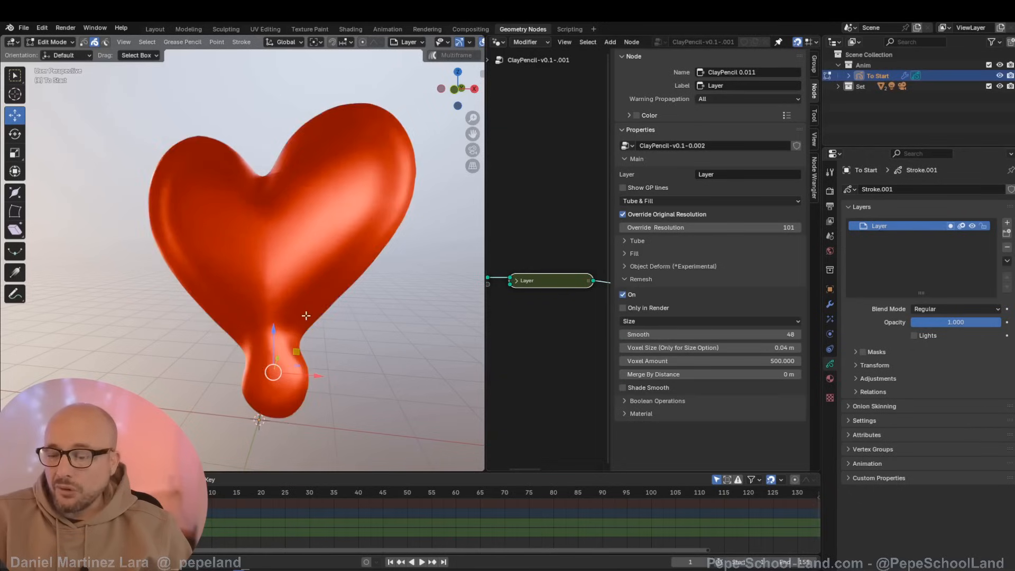
pyautogui.moveTo(302, 316); pyautogui.dragTo(312, 315, button='middle')
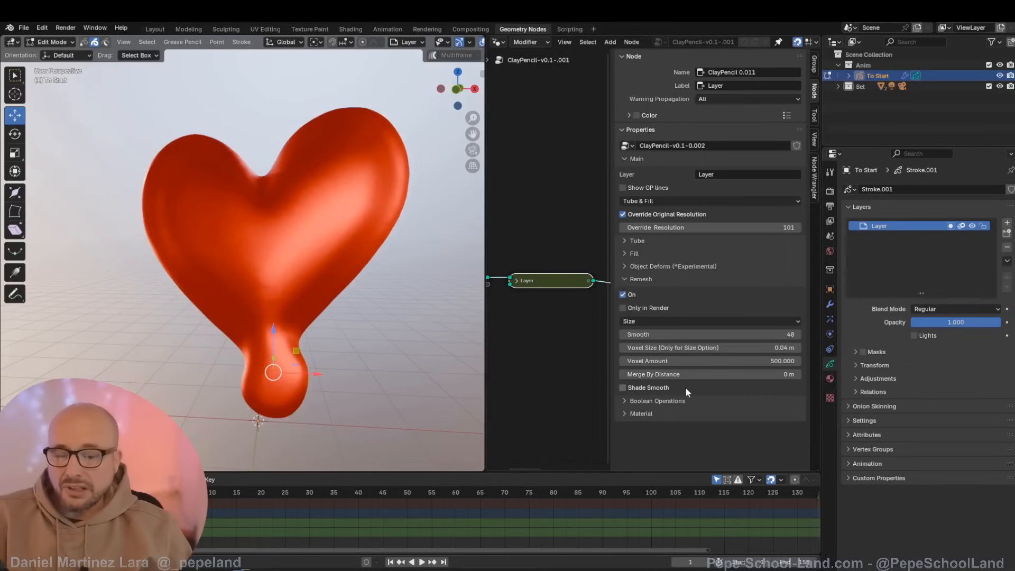
pyautogui.moveTo(296, 273); pyautogui.dragTo(252, 272, button='middle')
# Step: Expand the Tube settings and set the tube radius to about 38.7 on the remeshed heart
pyautogui.click(637, 242)
pyautogui.moveTo(710, 296); pyautogui.dragTo(788, 296)
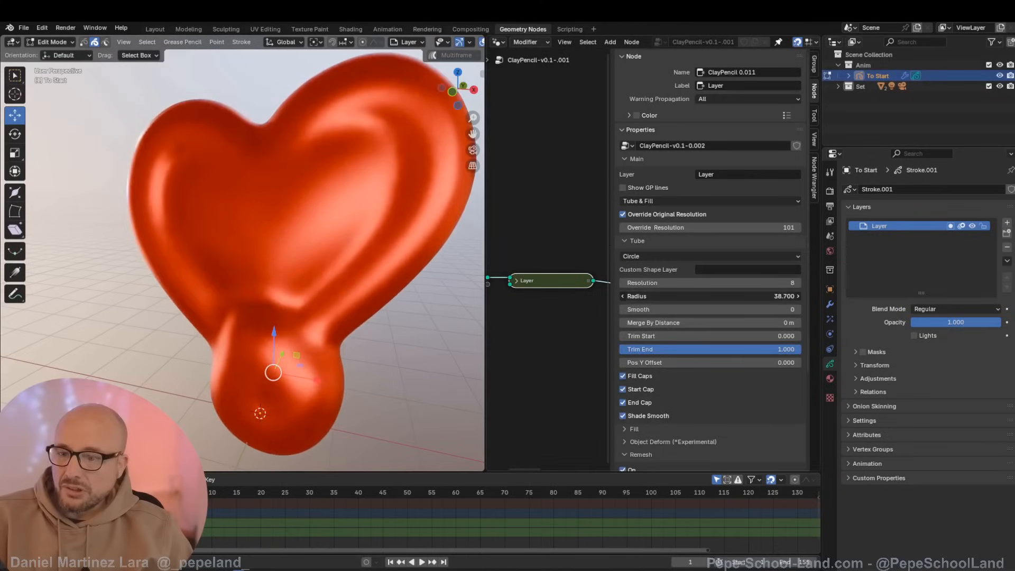
pyautogui.moveTo(241, 256)
pyautogui.mouseDown(button='middle')
pyautogui.moveTo(366, 248)
pyautogui.moveTo(240, 250)
pyautogui.mouseUp(button='middle')
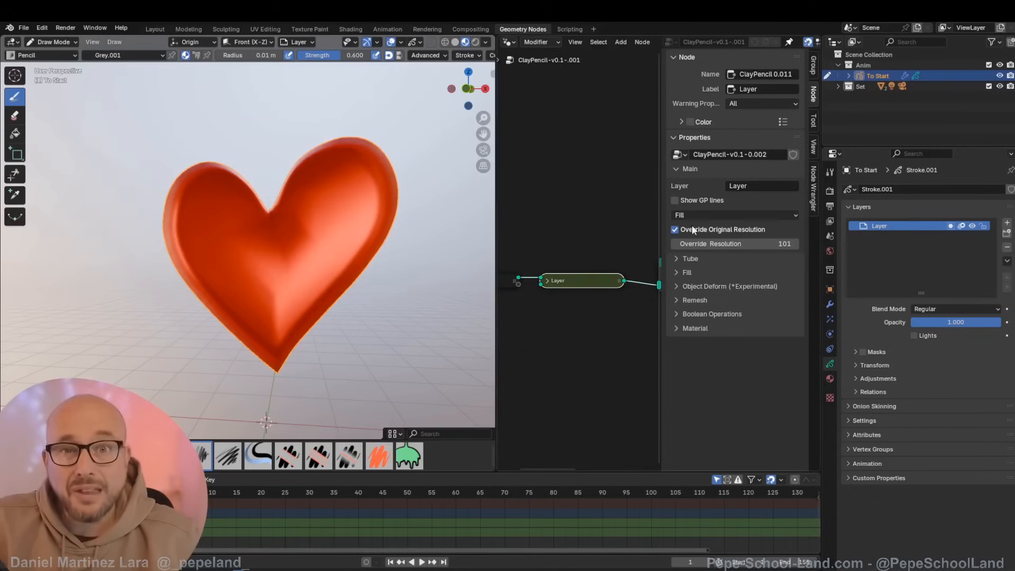
# Step: Switch the Layer node's type to Thin and view the heart from several angles
pyautogui.click(712, 217)
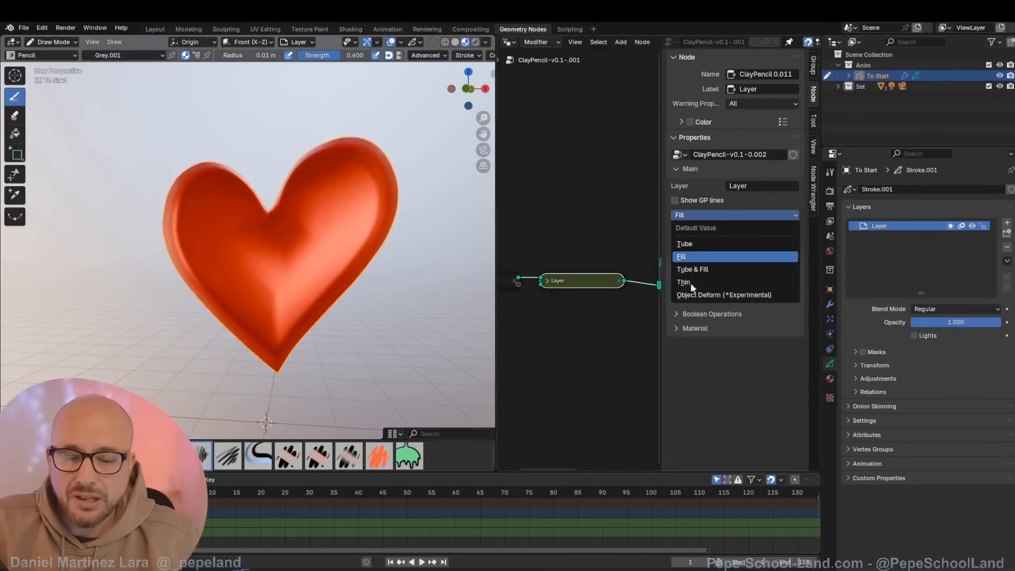
pyautogui.click(690, 282)
pyautogui.moveTo(408, 241); pyautogui.dragTo(489, 271, button='middle')
pyautogui.moveTo(103, 269)
pyautogui.mouseDown(button='middle')
pyautogui.moveTo(365, 283)
pyautogui.moveTo(436, 304)
pyautogui.mouseUp(button='middle')
pyautogui.moveTo(443, 258); pyautogui.dragTo(395, 336)
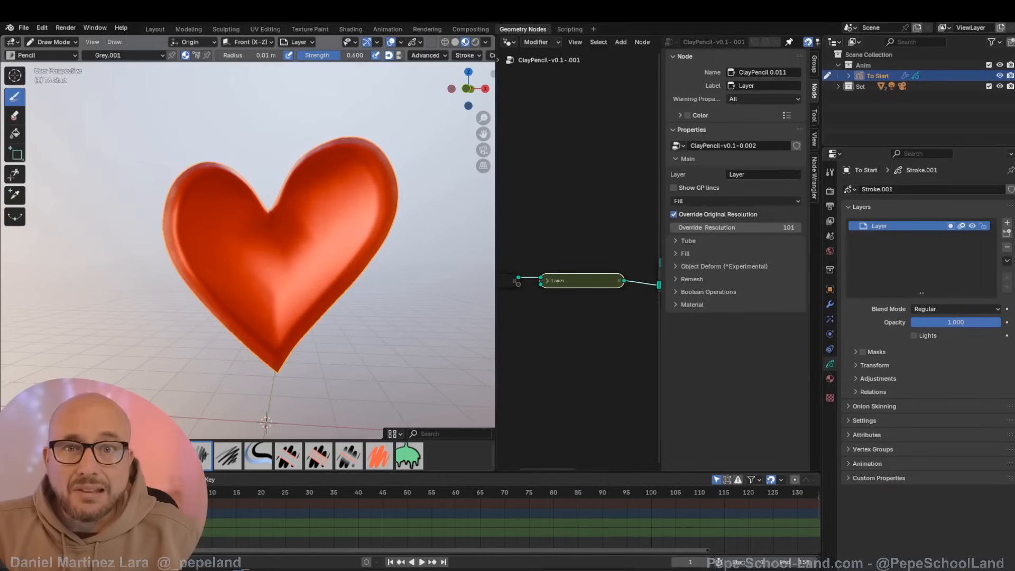
# Step: Switch from Draw Mode to Object Mode and select the arm mesh lying below the heart
pyautogui.click(727, 201)
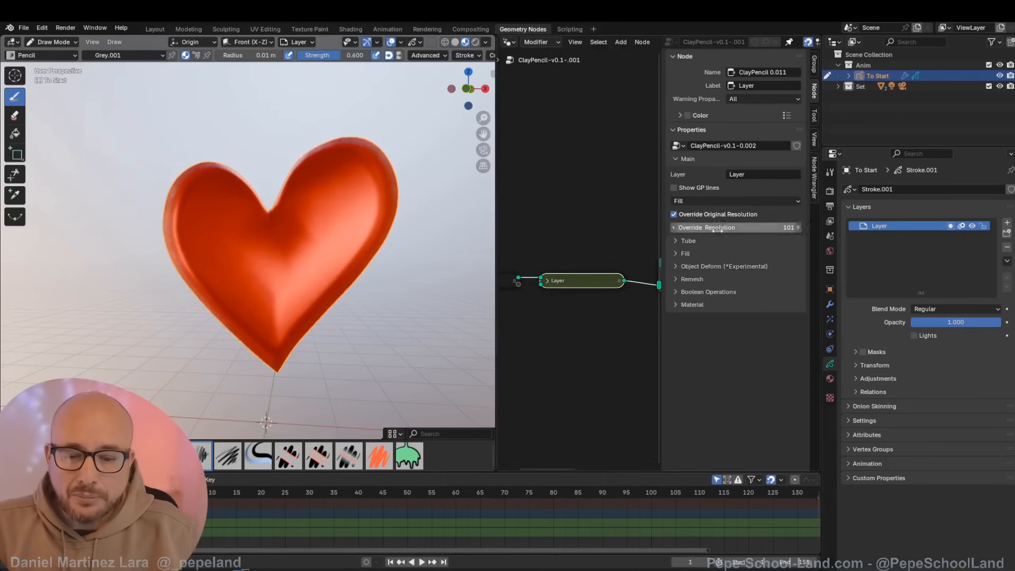
pyautogui.click(726, 202)
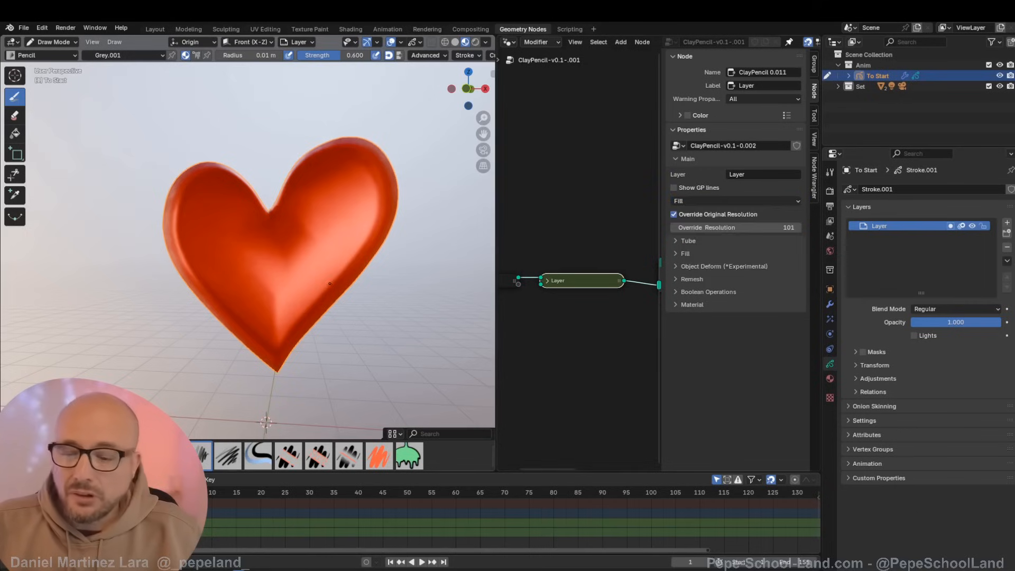
pyautogui.scroll(-2, 345, 289)
pyautogui.hotkey('ctrl', 'Tab')
pyautogui.click(302, 293)
pyautogui.scroll(-3, 315, 306)
pyautogui.scroll(-2, 314, 306)
pyautogui.keyDown('shift'); pyautogui.moveTo(314, 305); pyautogui.dragTo(373, 177, button='middle'); pyautogui.keyUp('shift')
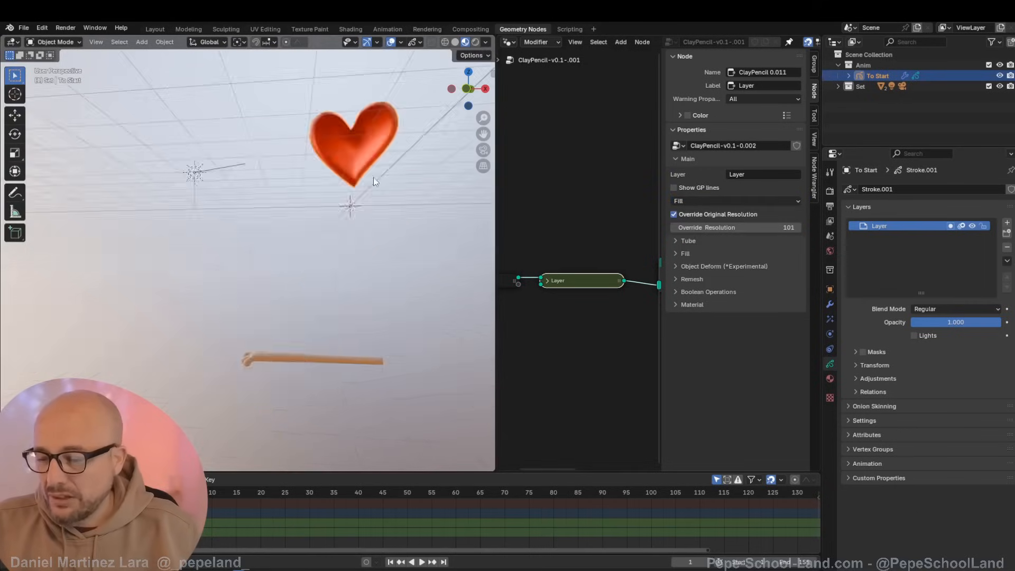
pyautogui.scroll(3, 308, 354)
pyautogui.click(309, 355)
pyautogui.moveTo(293, 367); pyautogui.dragTo(346, 349, button='middle')
# Step: Inspect the arm's mesh in Edit Mode, and preview its Fist shape key in Object Mode
pyautogui.hotkey('ctrl', 'Tab')
pyautogui.click(376, 367)
pyautogui.scroll(2, 417, 385)
pyautogui.hotkey('ctrl', 'Tab')
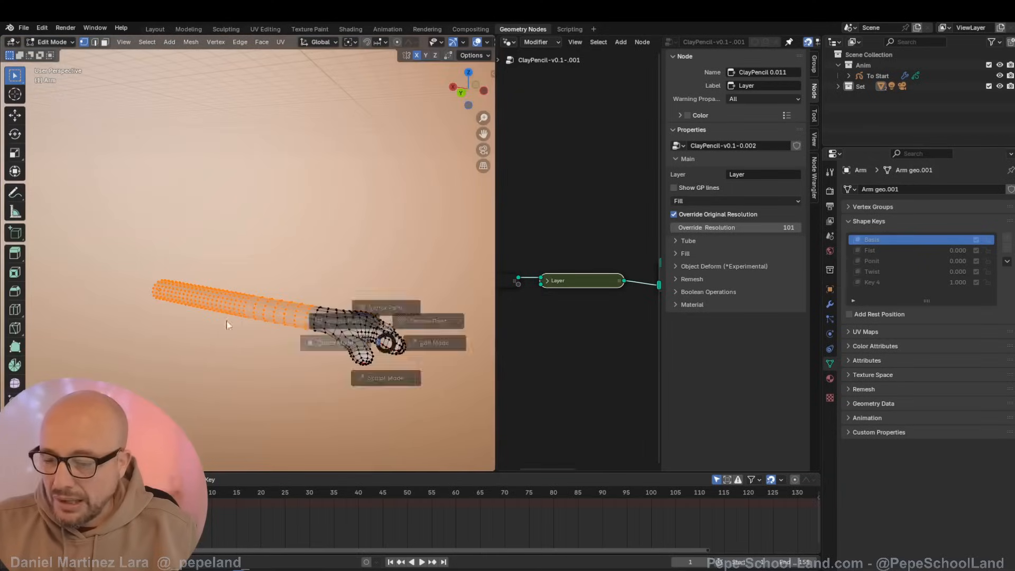
pyautogui.click(312, 334)
pyautogui.moveTo(961, 254)
pyautogui.mouseDown()
pyautogui.moveTo(1005, 255)
pyautogui.moveTo(952, 255)
pyautogui.mouseUp()
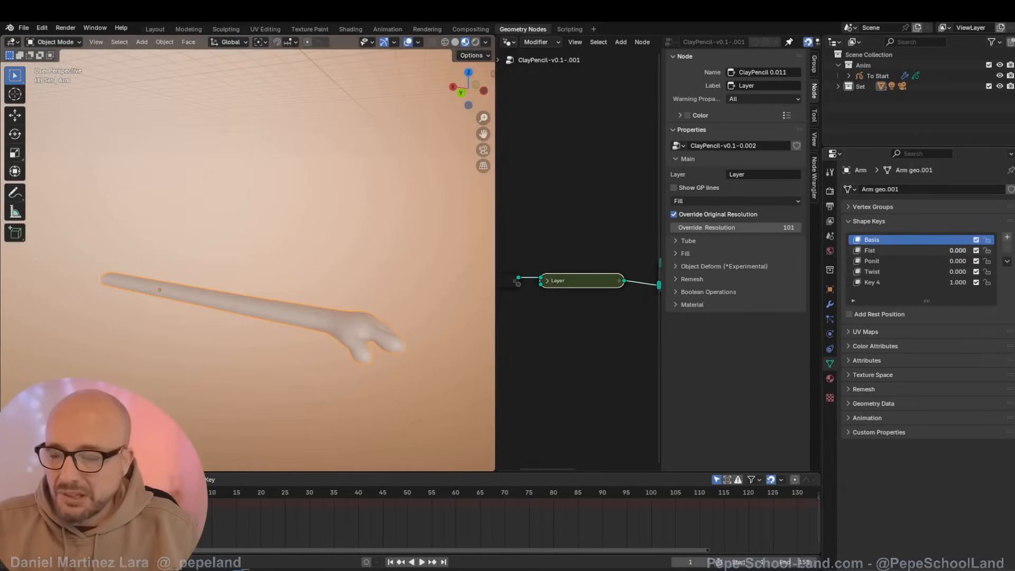
# Step: Select the heart, switch the Layer node's type to Object Deform (*Experimental) and expand the Object Deform settings
pyautogui.scroll(-4, 349, 286)
pyautogui.keyDown('shift'); pyautogui.moveTo(344, 232); pyautogui.dragTo(325, 198, button='middle'); pyautogui.keyUp('shift')
pyautogui.scroll(4, 370, 141)
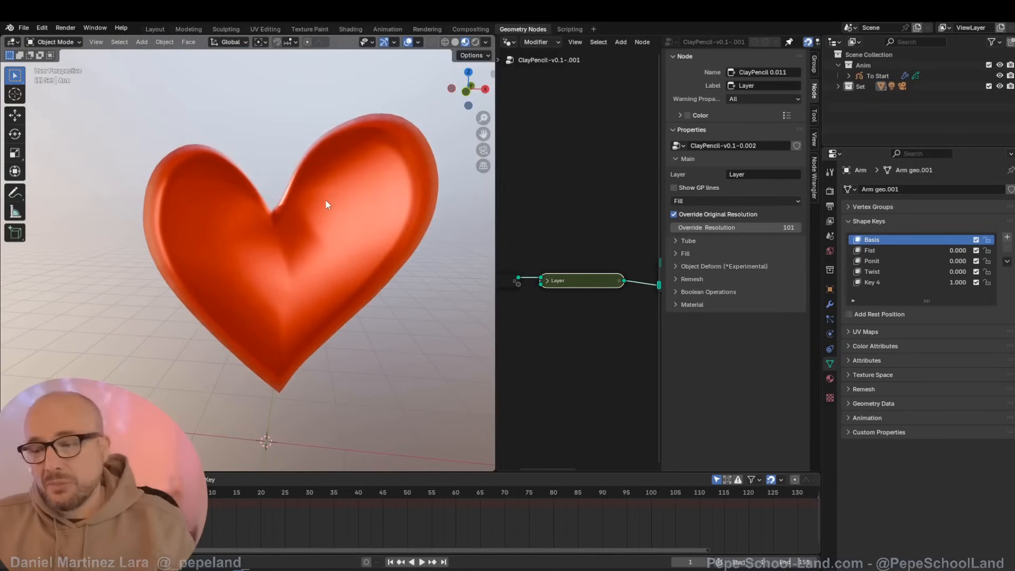
pyautogui.click(377, 181)
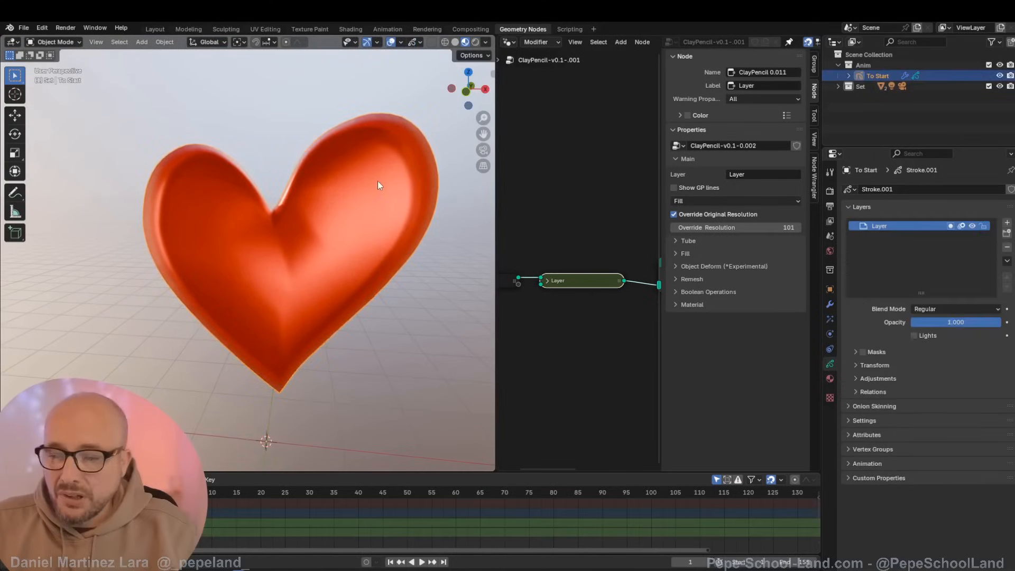
pyautogui.click(703, 200)
pyautogui.click(706, 272)
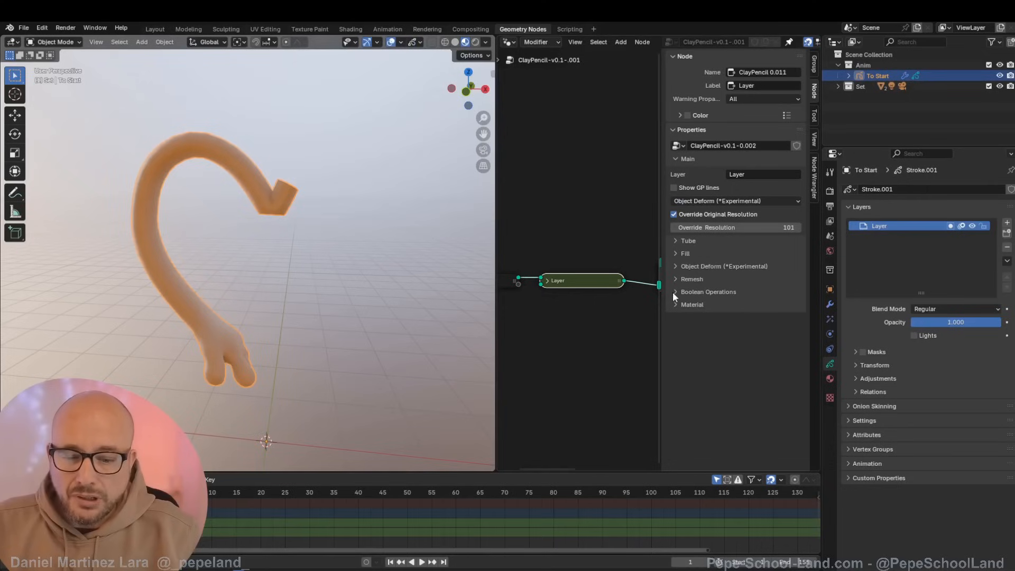
pyautogui.click(675, 265)
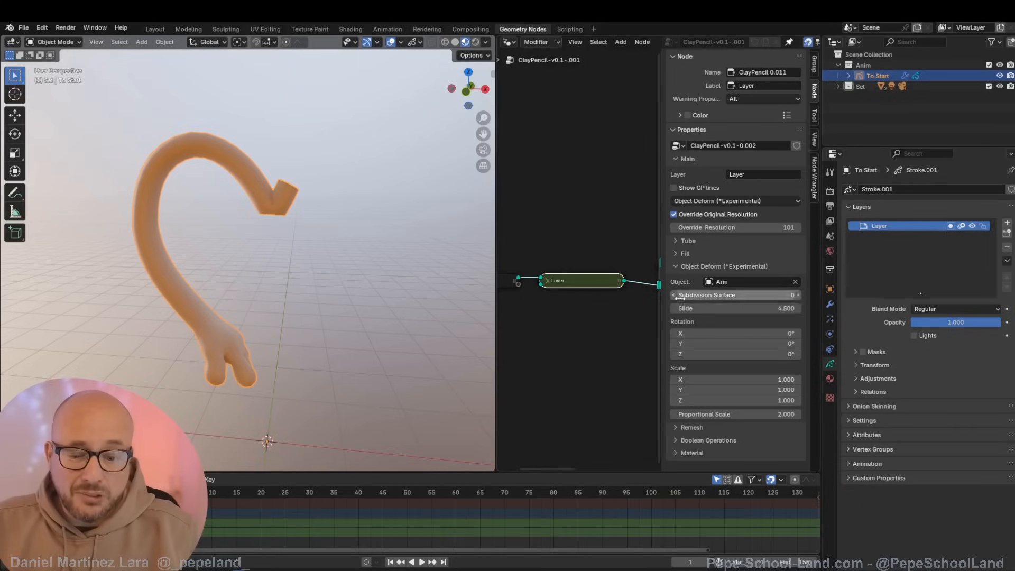
# Step: Draw two curved strokes beside the heart stroke in Draw Mode so the arm object deforms along them
pyautogui.hotkey('ctrl', 'Tab')
pyautogui.click(395, 225)
pyautogui.moveTo(349, 191)
pyautogui.mouseDown()
pyautogui.moveTo(363, 304)
pyautogui.moveTo(307, 373)
pyautogui.mouseUp()
pyautogui.scroll(-3, 379, 313)
pyautogui.keyDown('shift'); pyautogui.moveTo(380, 313); pyautogui.dragTo(280, 202, button='middle'); pyautogui.keyUp('shift')
pyautogui.moveTo(386, 152)
pyautogui.mouseDown()
pyautogui.moveTo(329, 247)
pyautogui.moveTo(239, 259)
pyautogui.mouseUp()
pyautogui.moveTo(424, 286)
pyautogui.mouseDown(button='middle')
pyautogui.moveTo(461, 289)
pyautogui.moveTo(240, 290)
pyautogui.moveTo(415, 291)
pyautogui.moveTo(429, 276)
pyautogui.mouseUp(button='middle')
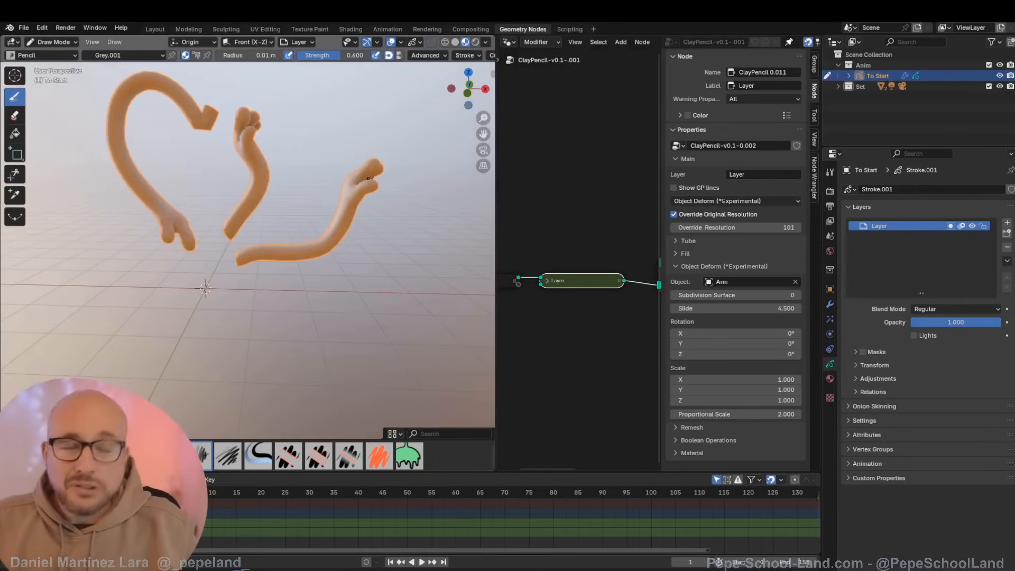
pyautogui.scroll(1, 369, 201)
pyautogui.scroll(1, 369, 201)
pyautogui.keyDown('shift'); pyautogui.moveTo(369, 201); pyautogui.dragTo(395, 189, button='middle'); pyautogui.keyUp('shift')
pyautogui.scroll(-2, 404, 220)
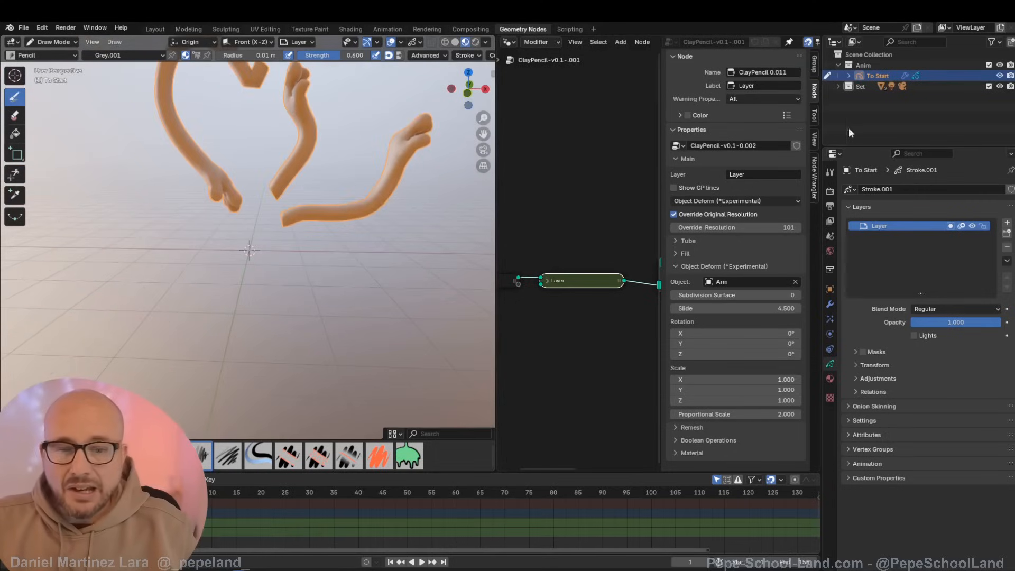
# Step: Return to Object Mode, select the source arm mesh and adjust its Fist shape key
pyautogui.hotkey('ctrl', 'Tab')
pyautogui.scroll(-3, 362, 275)
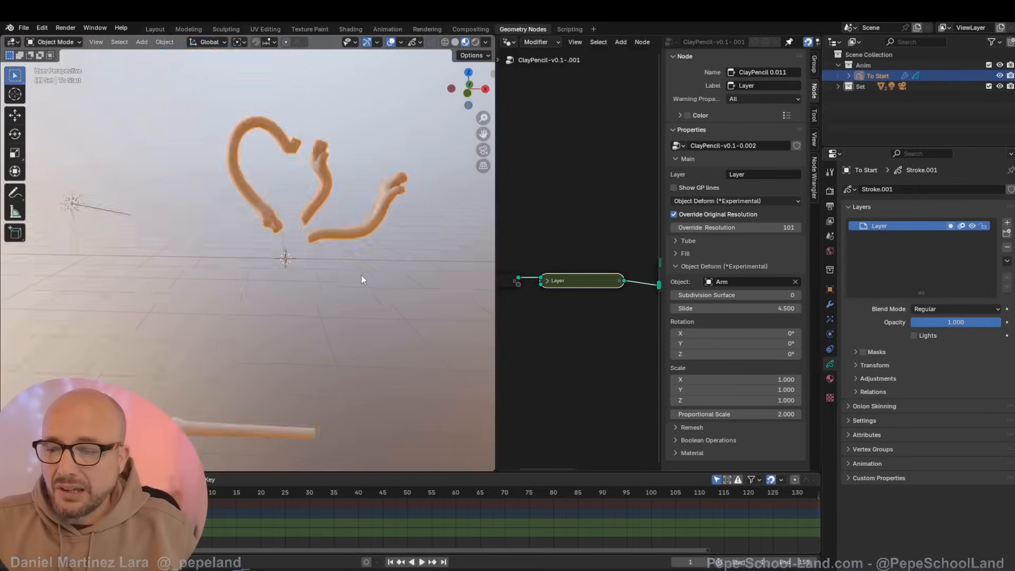
pyautogui.click(284, 405)
pyautogui.scroll(4, 362, 158)
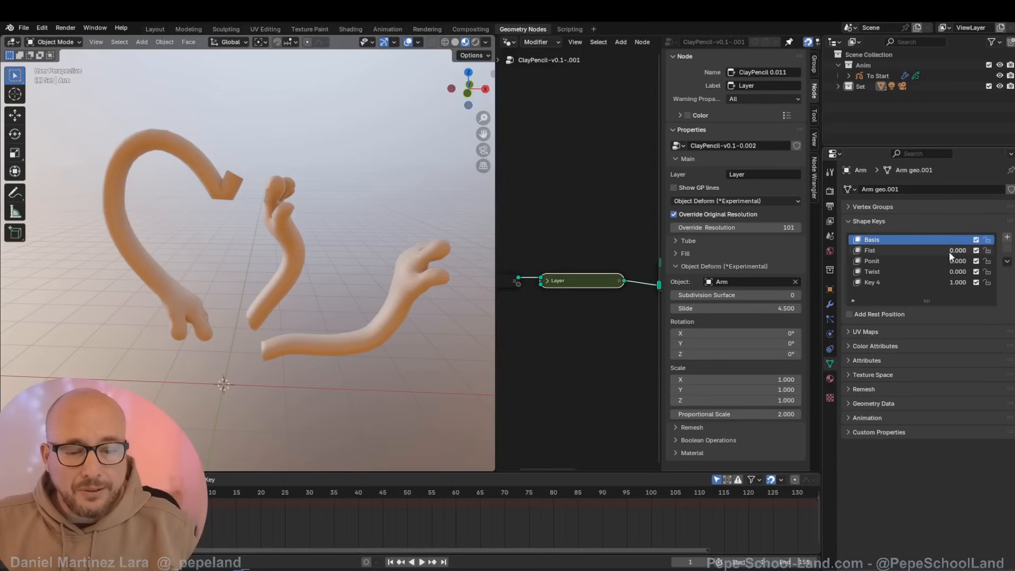
pyautogui.moveTo(953, 253)
pyautogui.mouseDown()
pyautogui.moveTo(983, 254)
pyautogui.moveTo(952, 253)
pyautogui.mouseUp()
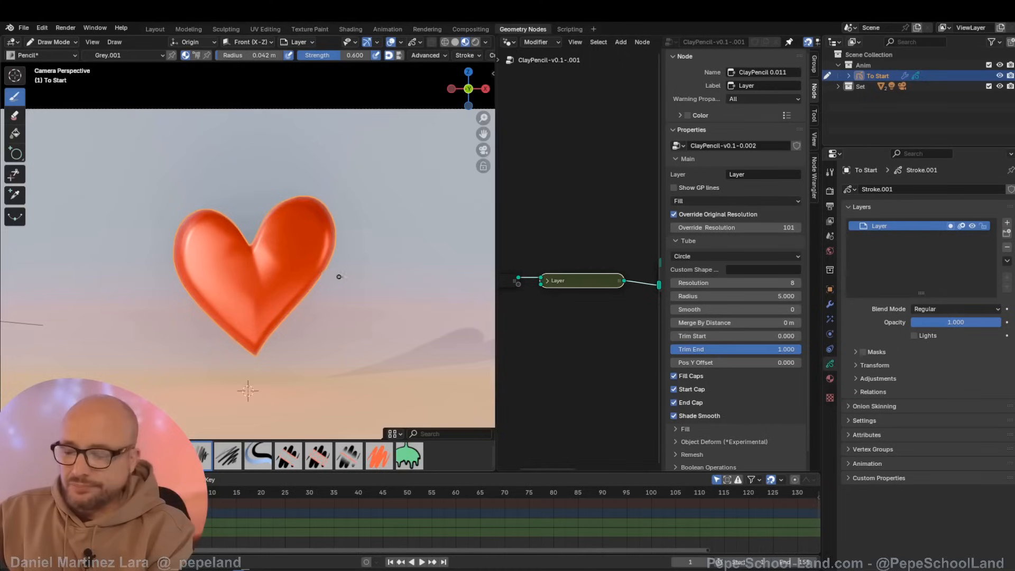
# Step: Switch the heart drawing to Edit Mode, enable Show GP lines on the Layer node and delete the heart stroke
pyautogui.hotkey('ctrl', 'Tab')
pyautogui.click(391, 292)
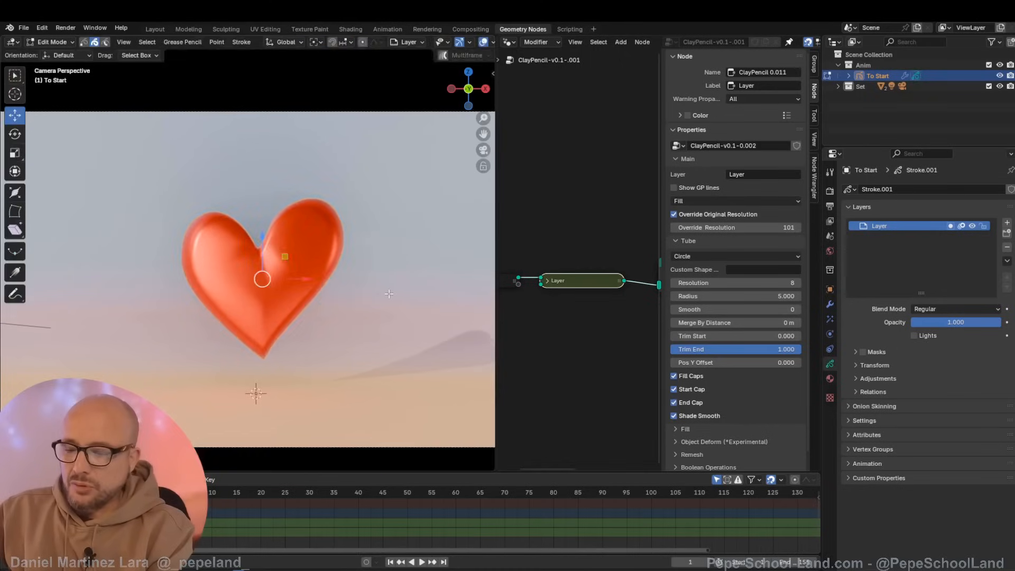
pyautogui.click(680, 188)
pyautogui.click(321, 292)
pyautogui.press('Delete')
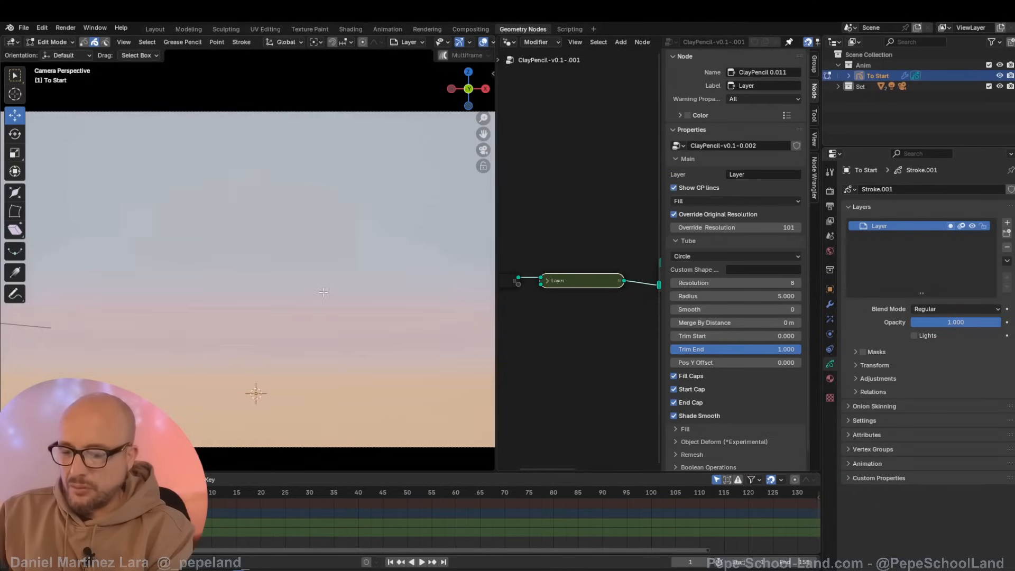
# Step: Draw an oval in Draw Mode with the Circle tool at the centre of the camera view
pyautogui.press('Tab')
pyautogui.click(15, 153)
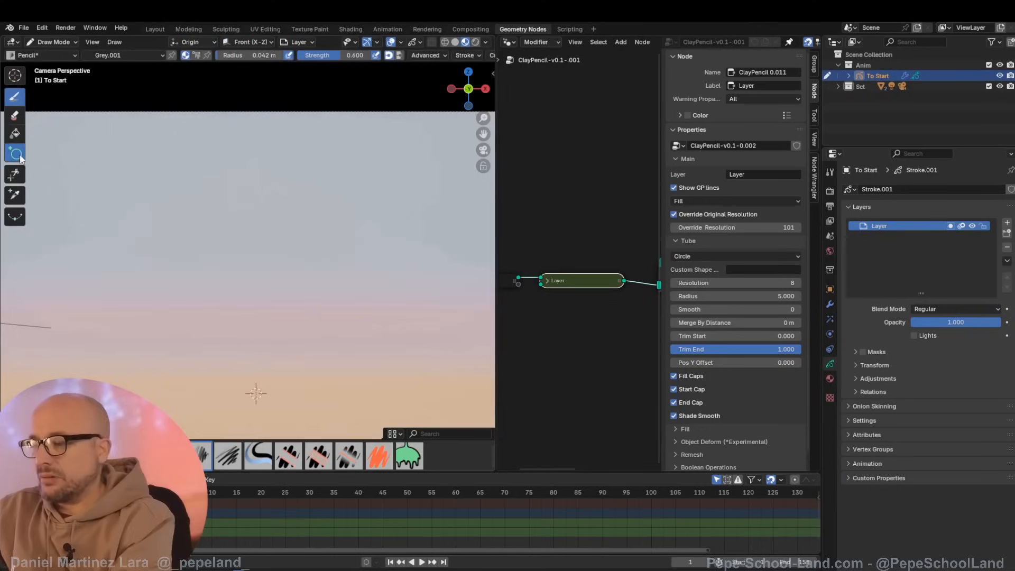
pyautogui.moveTo(204, 228); pyautogui.dragTo(334, 331)
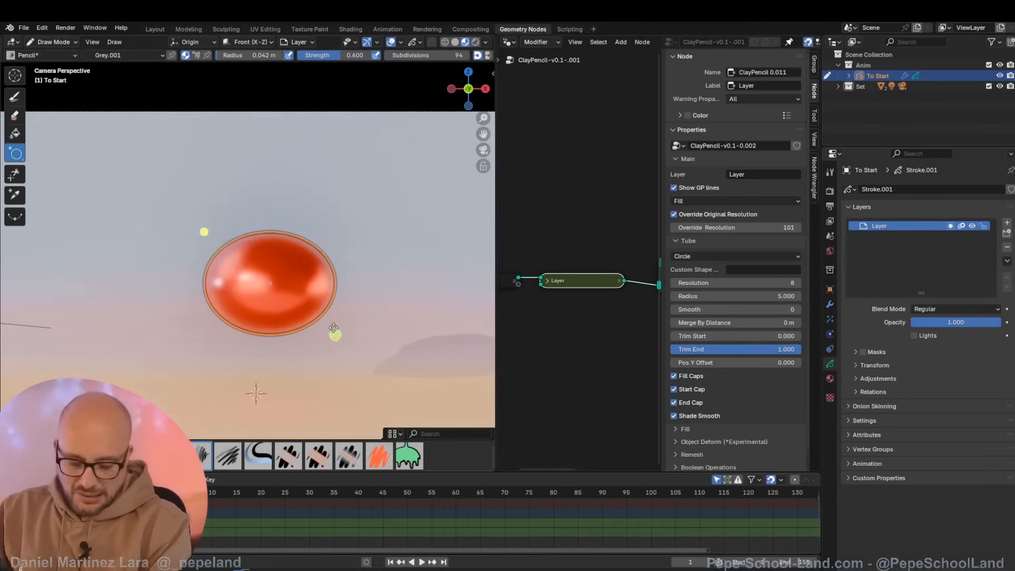
pyautogui.press('Return')
pyautogui.moveTo(334, 329); pyautogui.dragTo(324, 282, button='middle')
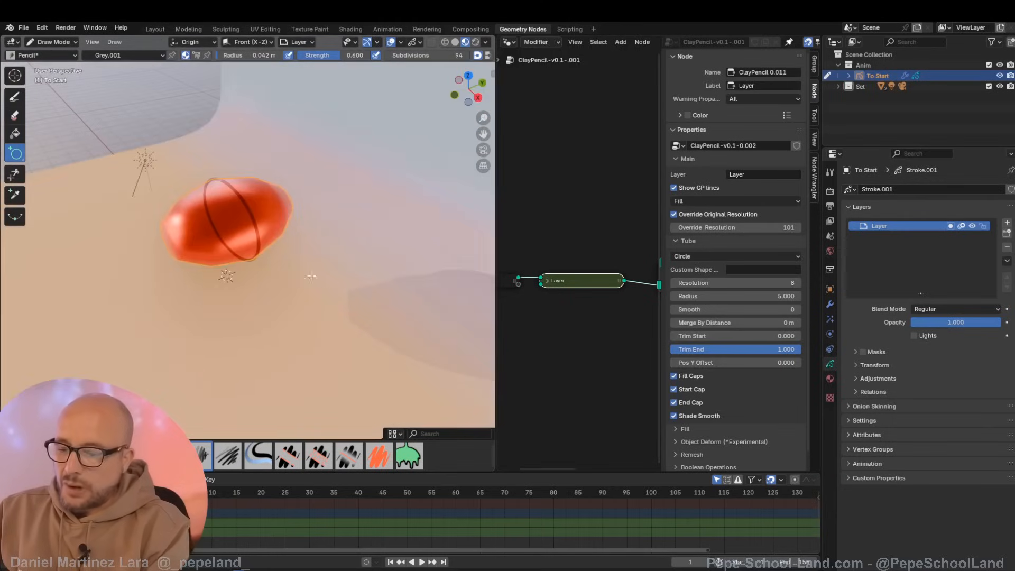
# Step: Reduce the oval stroke's radius in Edit Mode with Shrink/Fatten to make the filled form less deep
pyautogui.press('Tab')
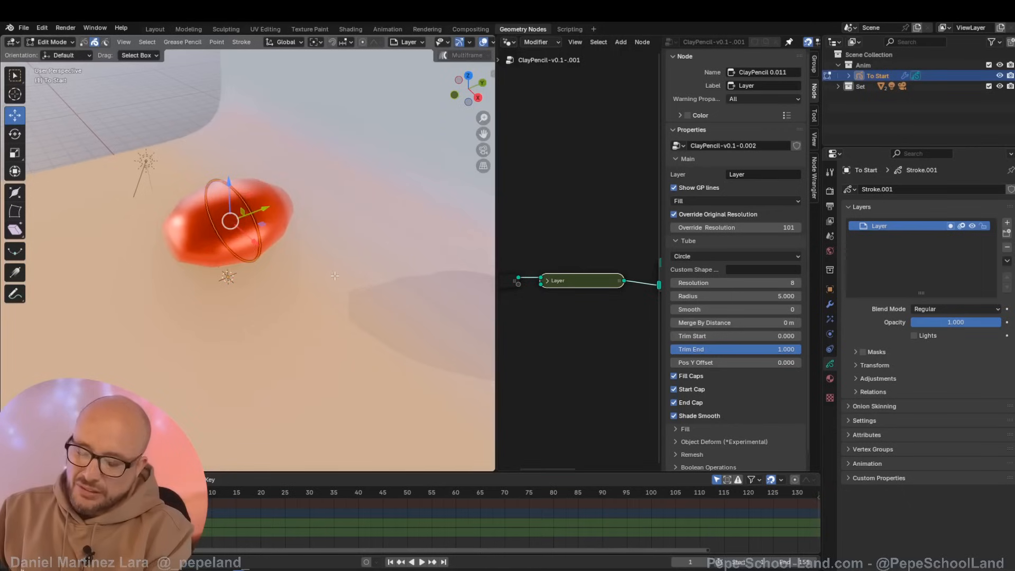
pyautogui.keyDown('shift'); pyautogui.moveTo(332, 273); pyautogui.dragTo(378, 307, button='middle'); pyautogui.keyUp('shift')
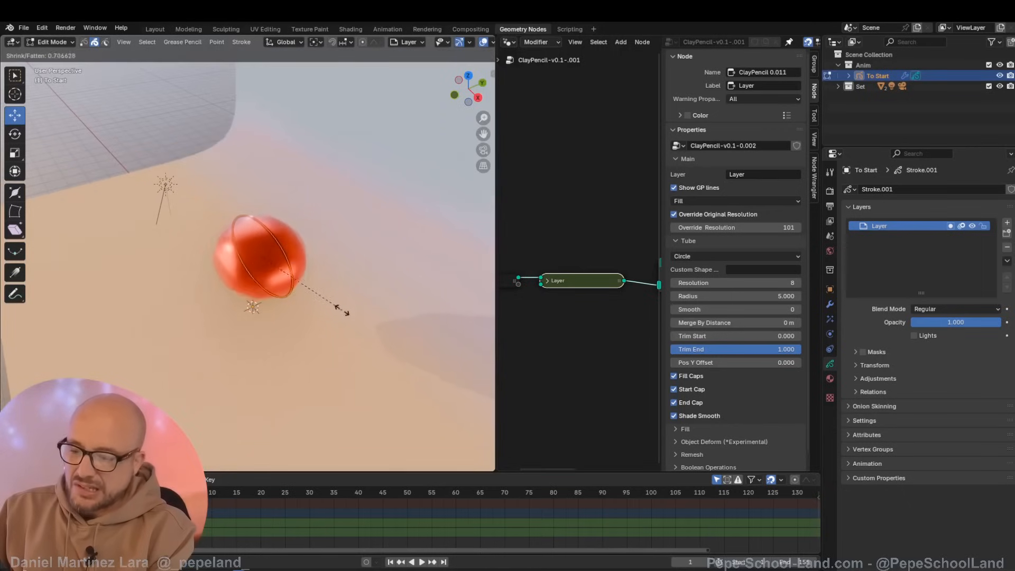
pyautogui.moveTo(283, 330); pyautogui.dragTo(344, 304, button='middle')
pyautogui.scroll(-1, 767, 365)
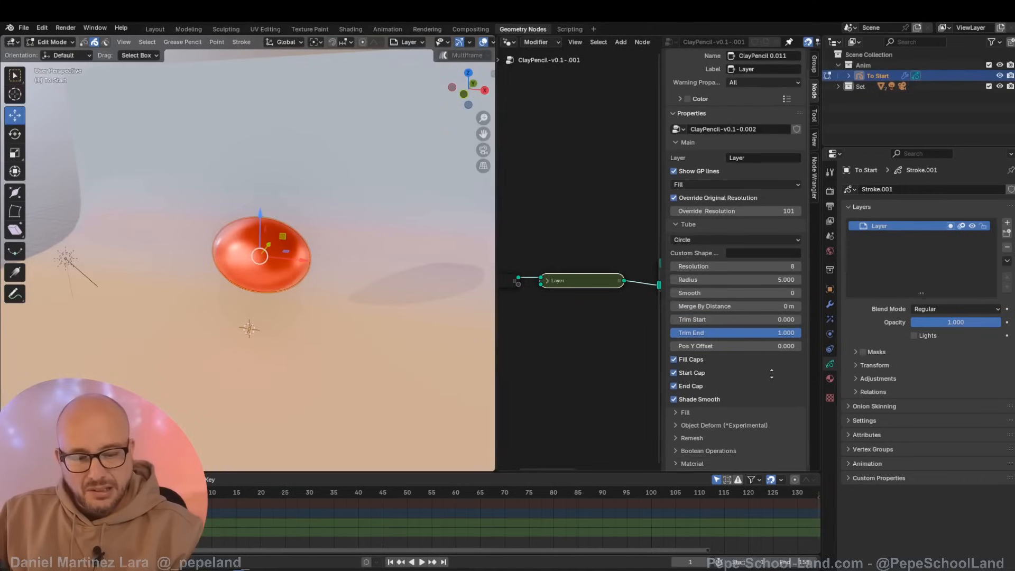
# Step: Collapse the Layer node's Tube settings and set its Fill & Remesh material to Skin
pyautogui.click(676, 224)
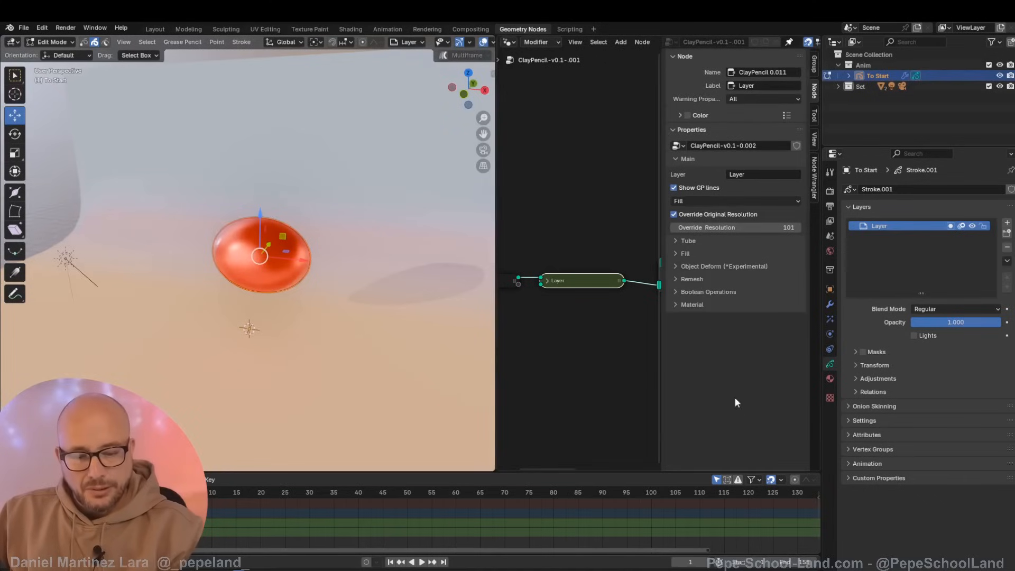
pyautogui.click(675, 305)
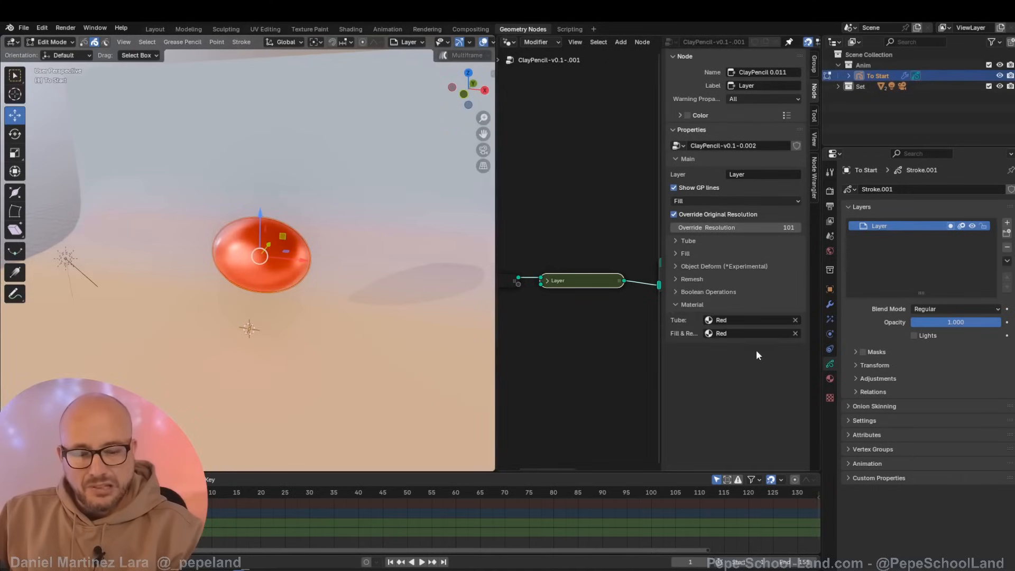
pyautogui.click(738, 330)
pyautogui.write('s')
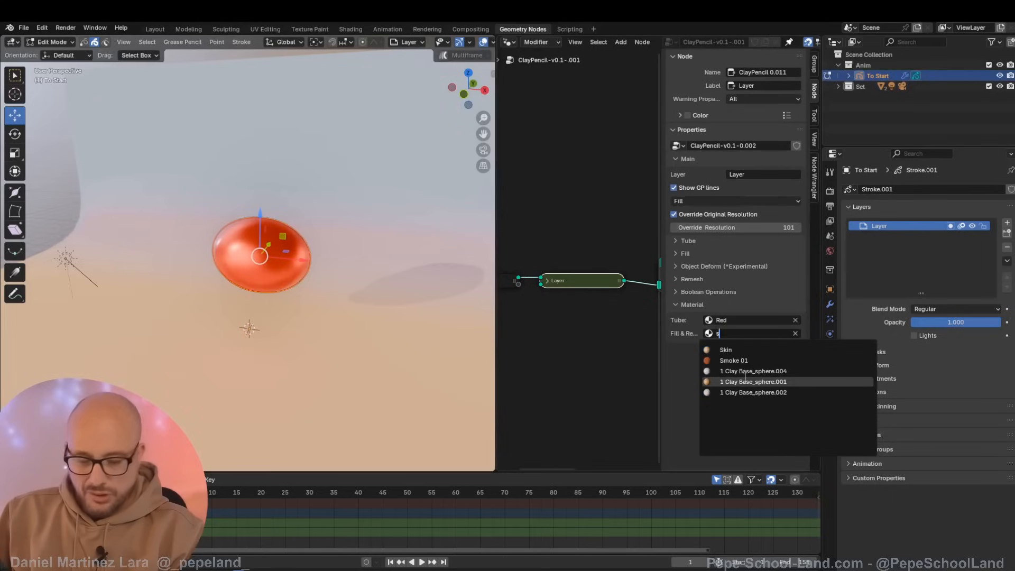
pyautogui.click(734, 350)
pyautogui.moveTo(399, 359)
pyautogui.mouseDown(button='middle')
pyautogui.moveTo(406, 264)
pyautogui.moveTo(415, 350)
pyautogui.mouseUp(button='middle')
pyautogui.scroll(3, 322, 278)
pyautogui.keyDown('shift'); pyautogui.moveTo(297, 263); pyautogui.dragTo(402, 315, button='middle'); pyautogui.keyUp('shift')
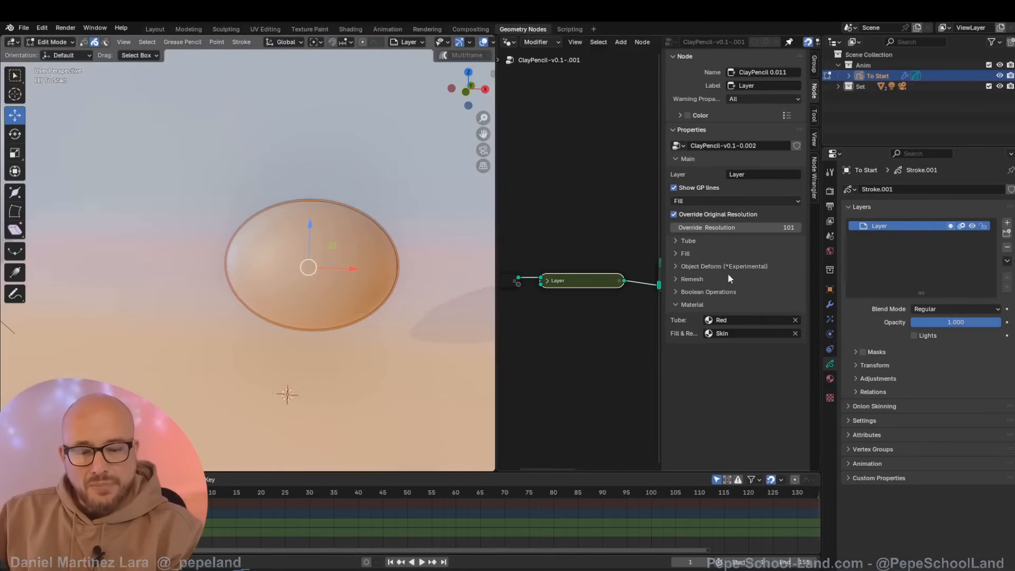
# Step: Expand the Layer node's Fill settings and set Subdivision Surface to 1
pyautogui.click(676, 254)
pyautogui.moveTo(296, 317); pyautogui.dragTo(344, 318, button='middle')
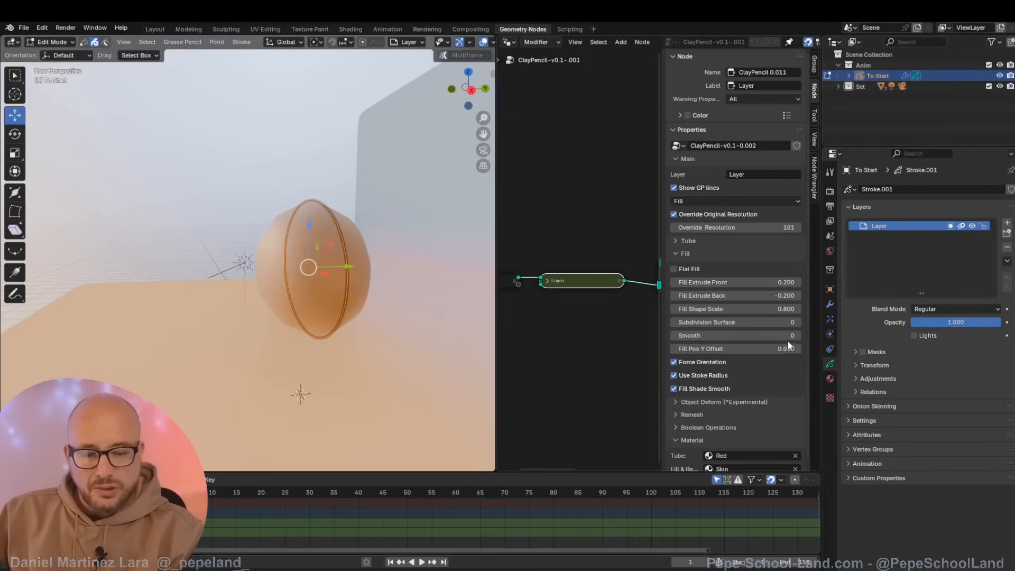
pyautogui.click(797, 322)
pyautogui.moveTo(344, 315); pyautogui.dragTo(410, 304, button='middle')
# Step: Draw a curved ear stroke on each side of the oval head in Draw Mode from the front view
pyautogui.press('KP_1')
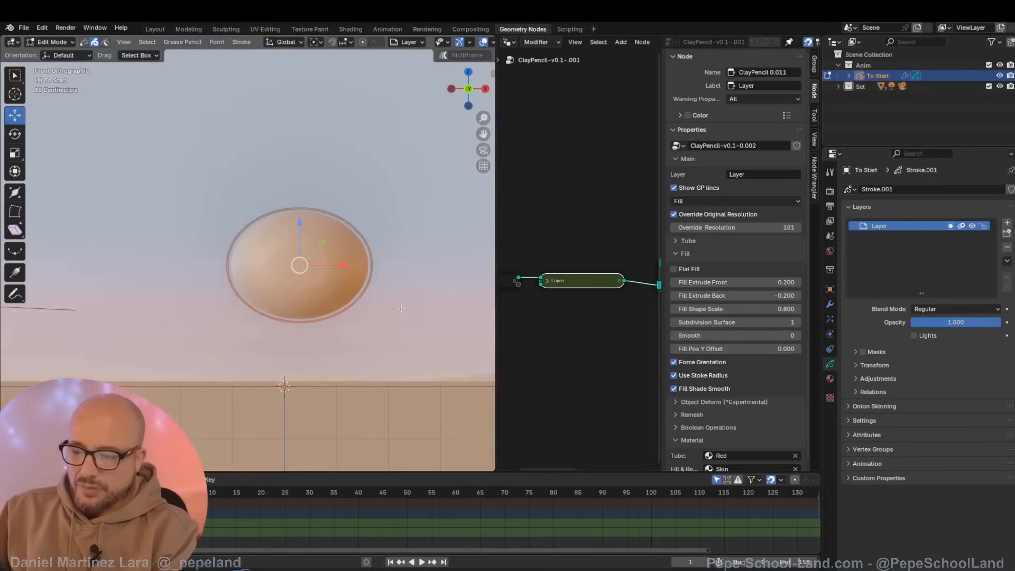
pyautogui.scroll(2, 364, 320)
pyautogui.press('Tab')
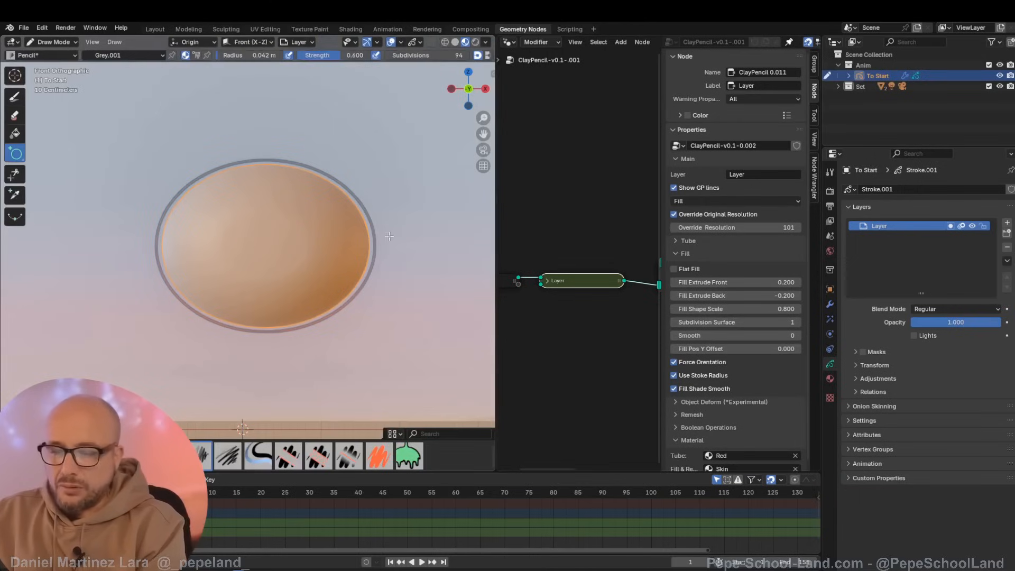
pyautogui.click(15, 97)
pyautogui.moveTo(367, 227)
pyautogui.mouseDown()
pyautogui.moveTo(376, 220)
pyautogui.moveTo(367, 256)
pyautogui.mouseUp()
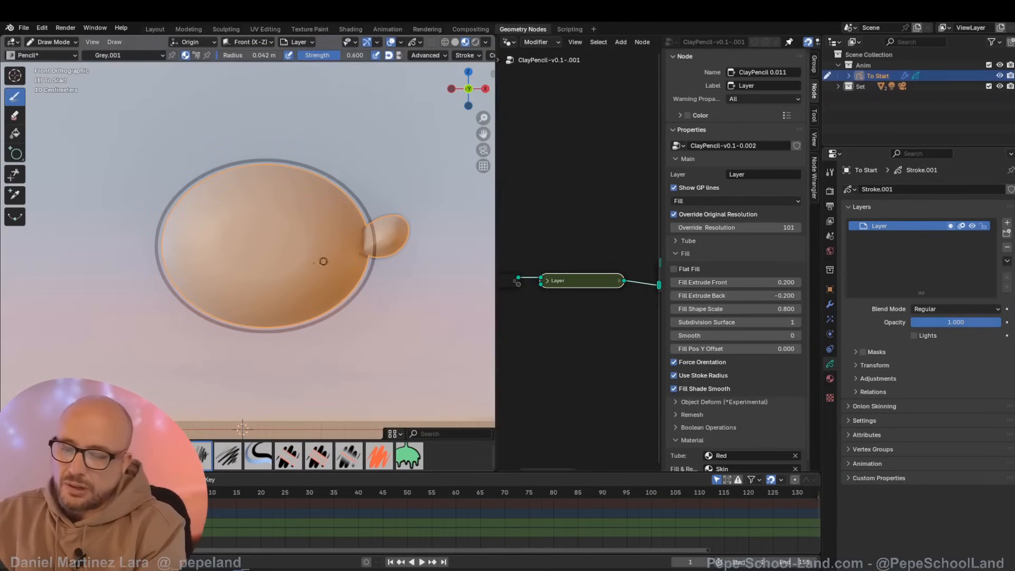
pyautogui.moveTo(165, 226)
pyautogui.mouseDown()
pyautogui.moveTo(135, 220)
pyautogui.moveTo(157, 260)
pyautogui.moveTo(168, 241)
pyautogui.mouseUp()
# Step: Select both ear strokes in Edit Mode and thin them with Shrink/Fatten
pyautogui.moveTo(250, 274)
pyautogui.mouseDown(button='middle')
pyautogui.moveTo(412, 363)
pyautogui.moveTo(389, 291)
pyautogui.mouseUp(button='middle')
pyautogui.hotkey('ctrl', 'Tab')
pyautogui.click(410, 314)
pyautogui.click(384, 323)
pyautogui.keyDown('shift'); pyautogui.click(200, 170); pyautogui.keyUp('shift')
pyautogui.hotkey('alt', 's')
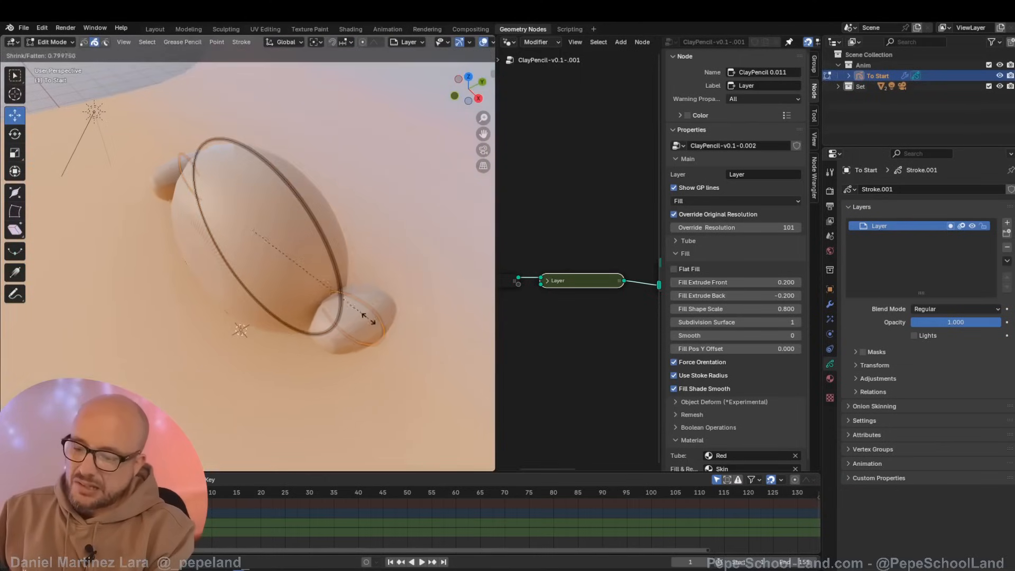
pyautogui.click(290, 314)
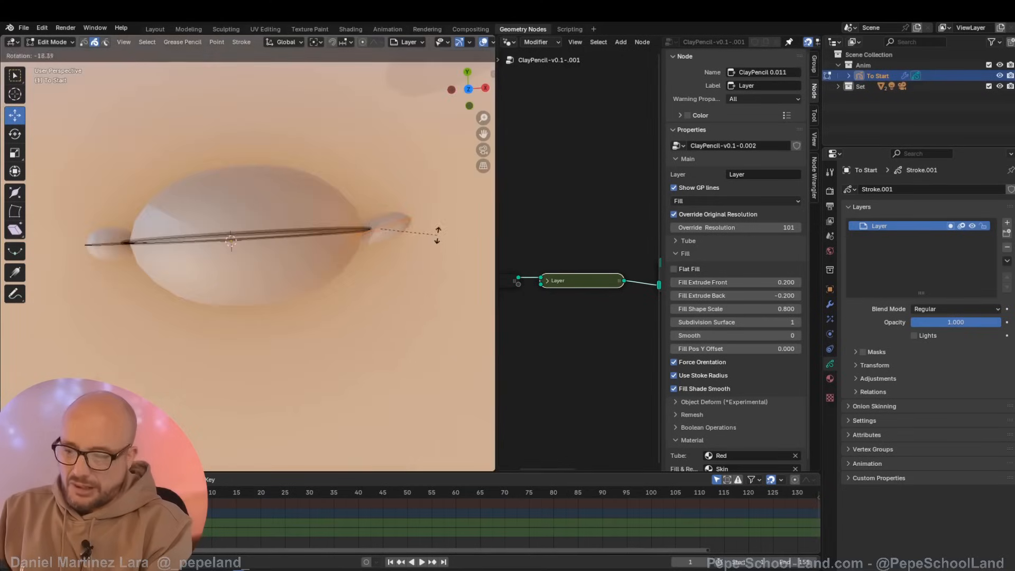
# Step: Rotate and move each ear stroke from above so both ears sit farther back and angle away from the head
pyautogui.click(437, 237)
pyautogui.press('g')
pyautogui.click(425, 226)
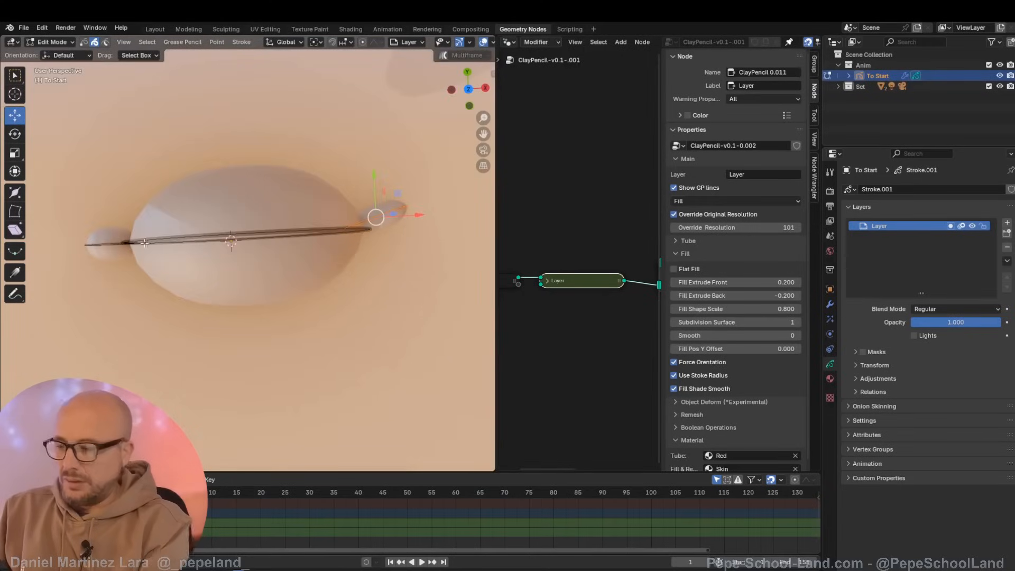
pyautogui.click(109, 243)
pyautogui.press('g')
pyautogui.click(188, 266)
pyautogui.press('r')
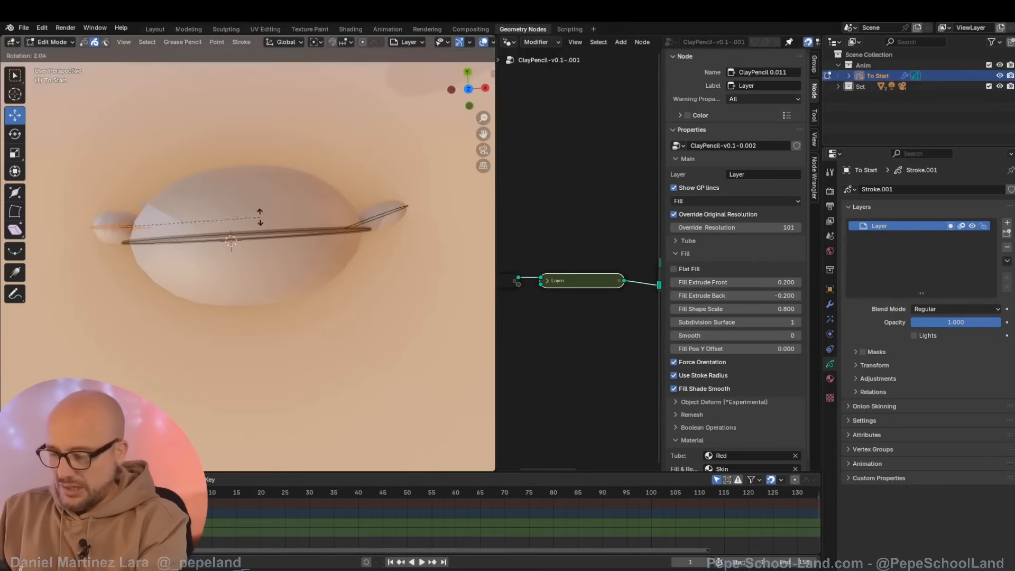
pyautogui.click(266, 259)
pyautogui.moveTo(375, 307); pyautogui.dragTo(363, 219, button='middle')
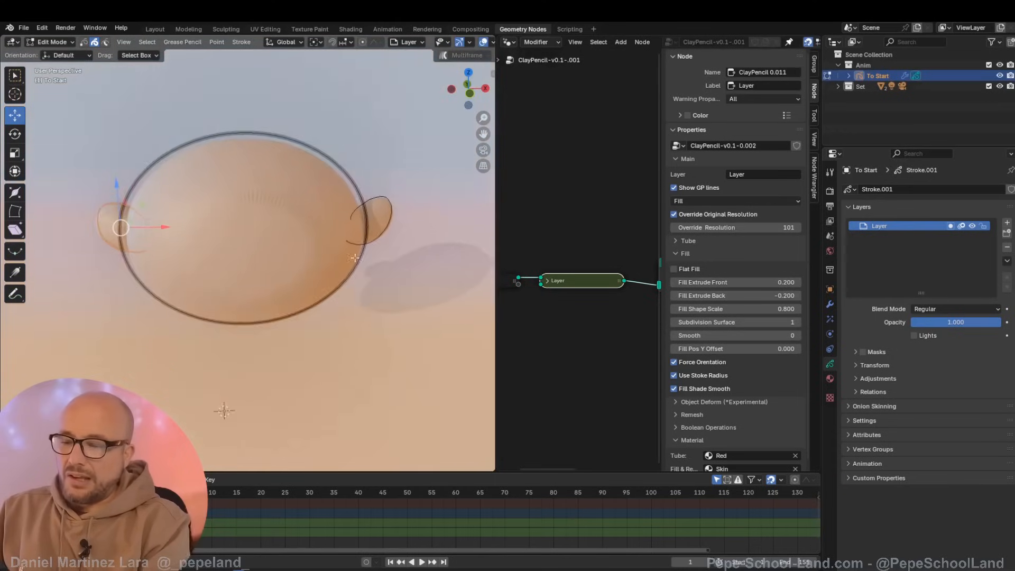
# Step: Return to Object Mode, hide the GP lines and turn on Remesh in the Layer node
pyautogui.scroll(2, 348, 273)
pyautogui.moveTo(347, 274); pyautogui.dragTo(386, 329, button='middle')
pyautogui.scroll(-1, 398, 316)
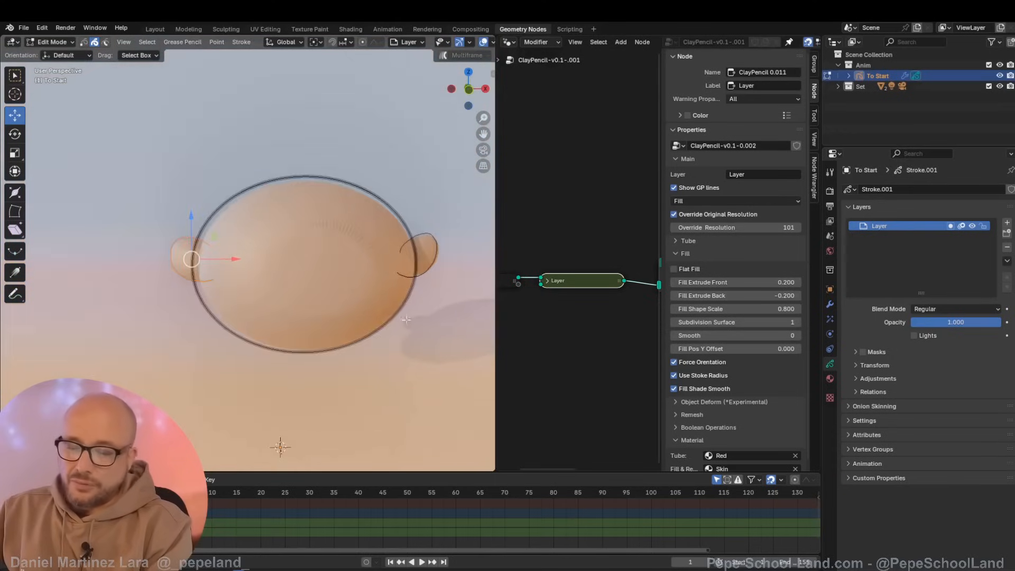
pyautogui.hotkey('ctrl', 'Tab')
pyautogui.click(375, 288)
pyautogui.click(674, 187)
pyautogui.click(683, 253)
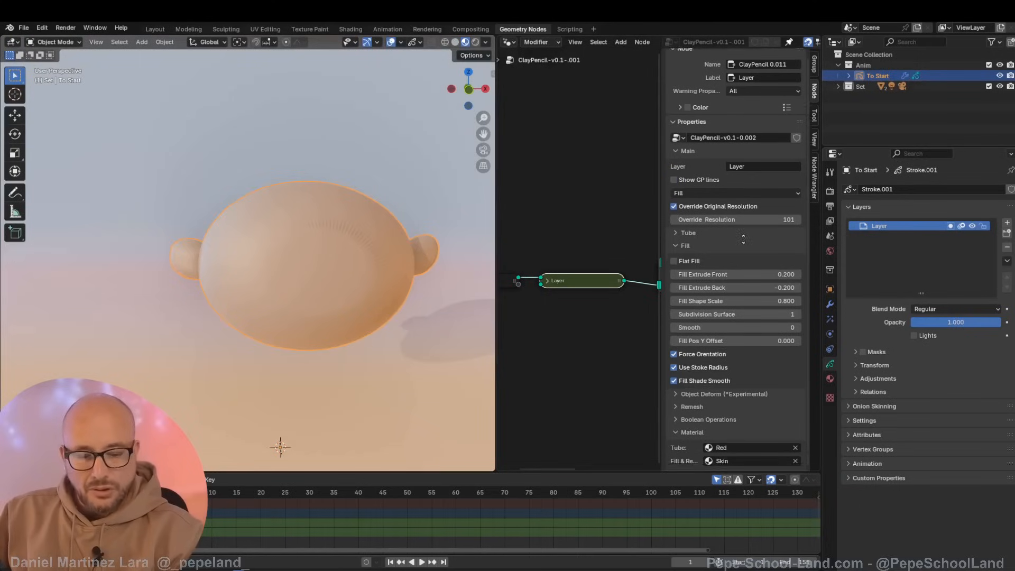
pyautogui.click(675, 280)
pyautogui.click(674, 294)
pyautogui.moveTo(423, 309)
pyautogui.mouseDown(button='middle')
pyautogui.moveTo(376, 302)
pyautogui.moveTo(411, 315)
pyautogui.moveTo(366, 318)
pyautogui.moveTo(395, 303)
pyautogui.moveTo(406, 283)
pyautogui.mouseUp(button='middle')
# Step: Switch the viewport to Solid shading and set the Remesh Smooth to 25 and Voxel Size to 0.043 m
pyautogui.click(455, 42)
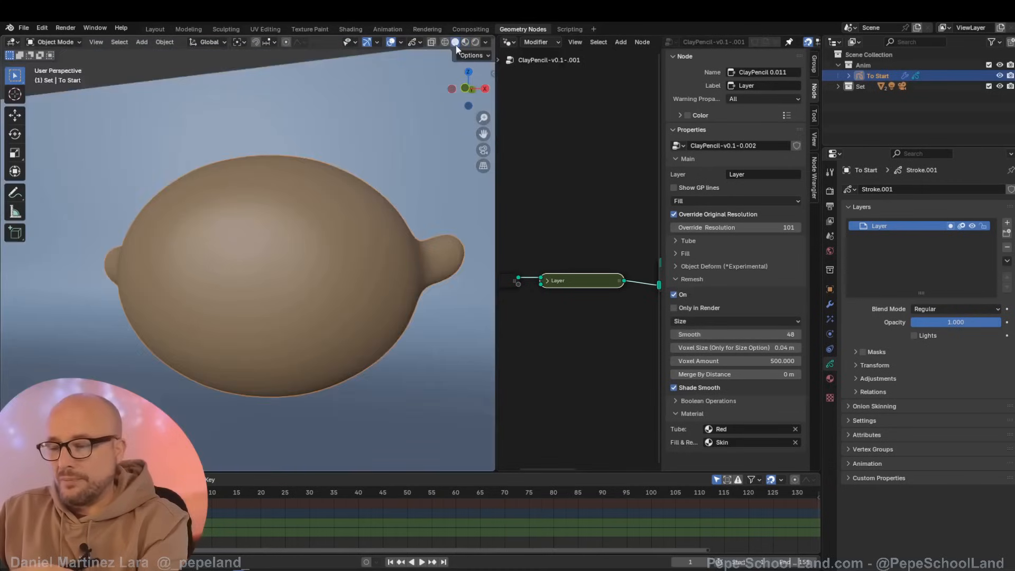
pyautogui.moveTo(360, 318); pyautogui.dragTo(413, 341, button='middle')
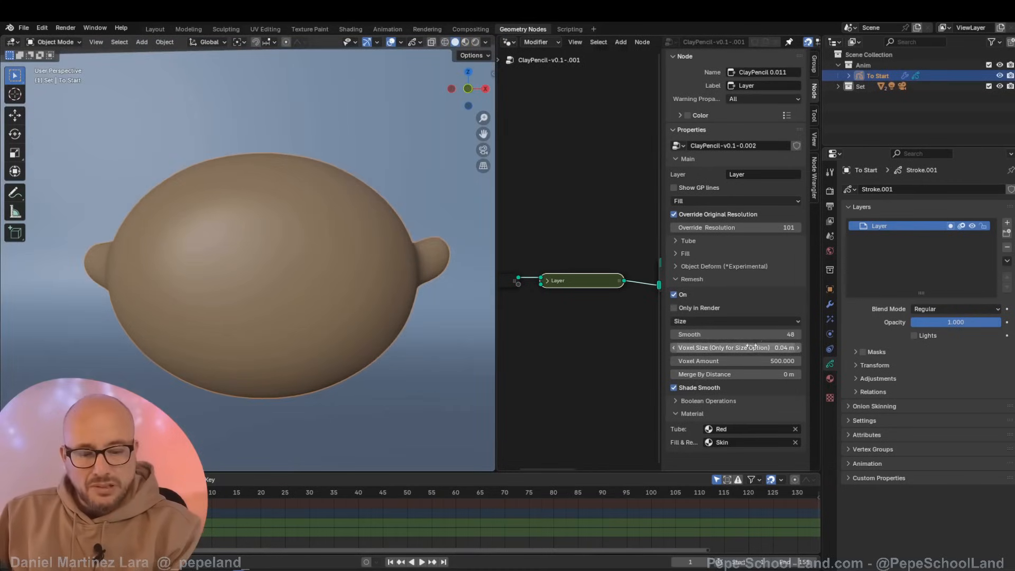
pyautogui.moveTo(744, 338)
pyautogui.mouseDown()
pyautogui.moveTo(725, 339)
pyautogui.moveTo(761, 347)
pyautogui.mouseUp()
pyautogui.moveTo(753, 334); pyautogui.dragTo(757, 334)
pyautogui.moveTo(344, 311)
pyautogui.mouseDown(button='middle')
pyautogui.moveTo(376, 301)
pyautogui.moveTo(345, 308)
pyautogui.mouseUp(button='middle')
# Step: Show the GP lines again and scale up both ear strokes in Edit Mode
pyautogui.click(674, 187)
pyautogui.press('Tab')
pyautogui.click(414, 258)
pyautogui.press('s')
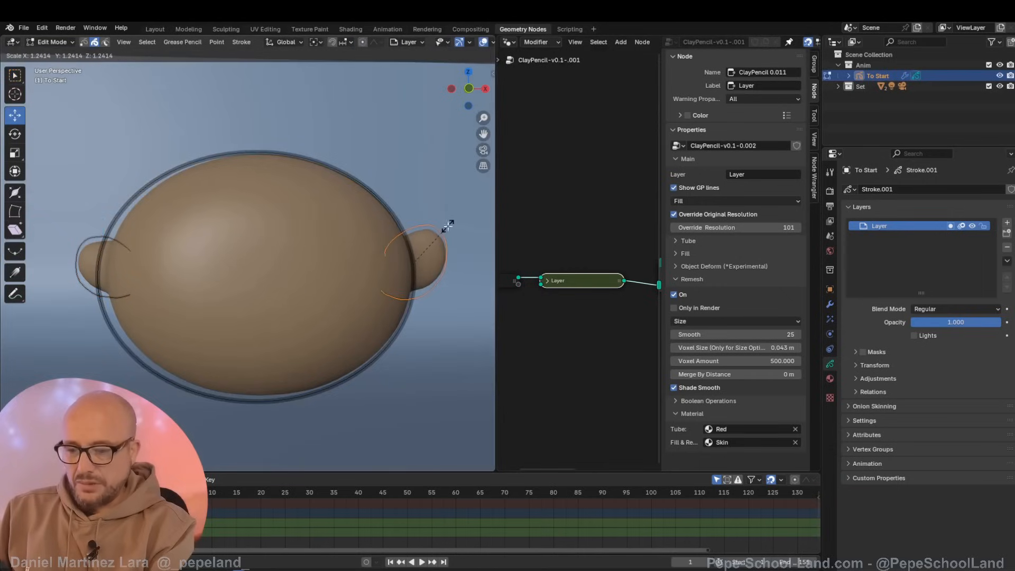
pyautogui.click(447, 223)
pyautogui.click(92, 236)
pyautogui.press('s')
pyautogui.click(93, 228)
# Step: Restore Material Preview shading, duplicate the right ear stroke and position the copy at the front of the head as a nose
pyautogui.moveTo(339, 328)
pyautogui.mouseDown(button='middle')
pyautogui.moveTo(295, 349)
pyautogui.moveTo(365, 455)
pyautogui.mouseUp(button='middle')
pyautogui.moveTo(486, 46); pyautogui.dragTo(422, 64, button='middle')
pyautogui.click(466, 43)
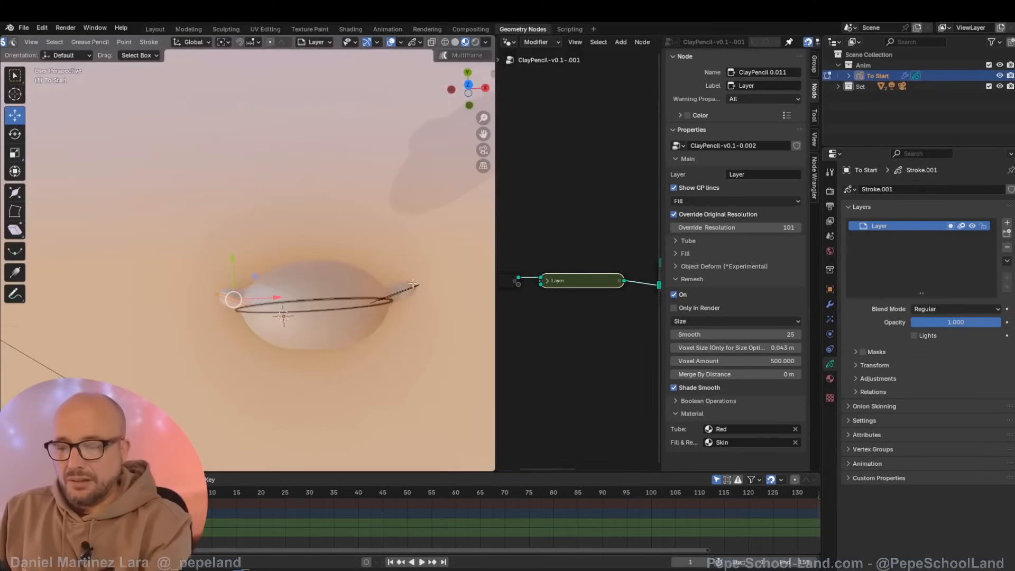
pyautogui.click(416, 309)
pyautogui.press('g')
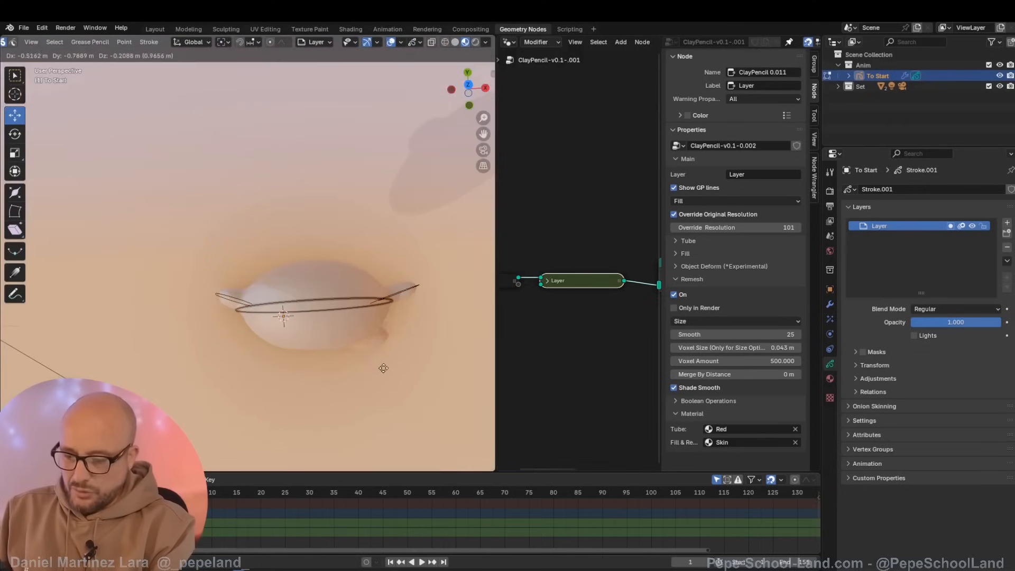
pyautogui.click(345, 377)
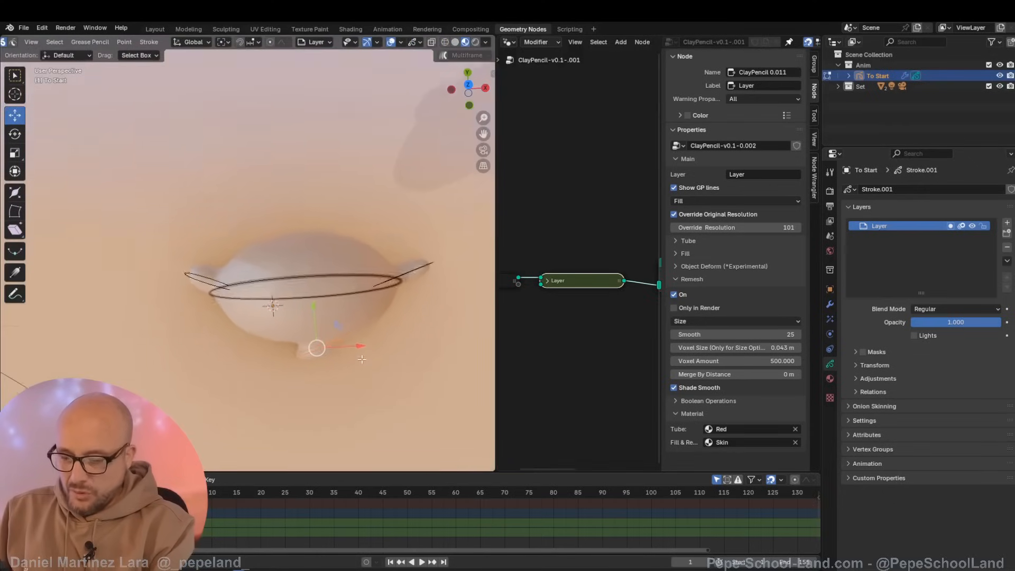
pyautogui.scroll(3, 385, 326)
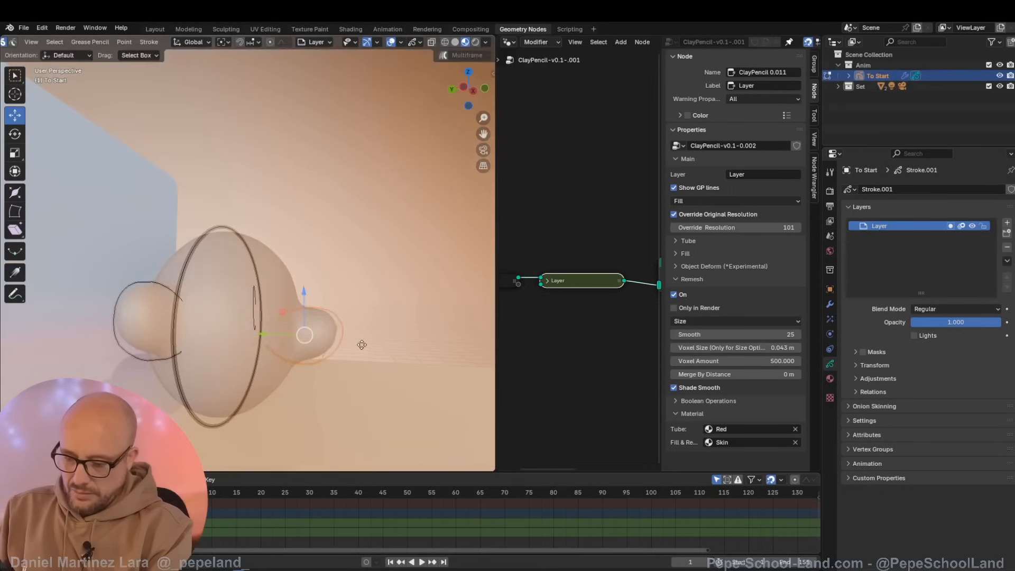
pyautogui.press('g')
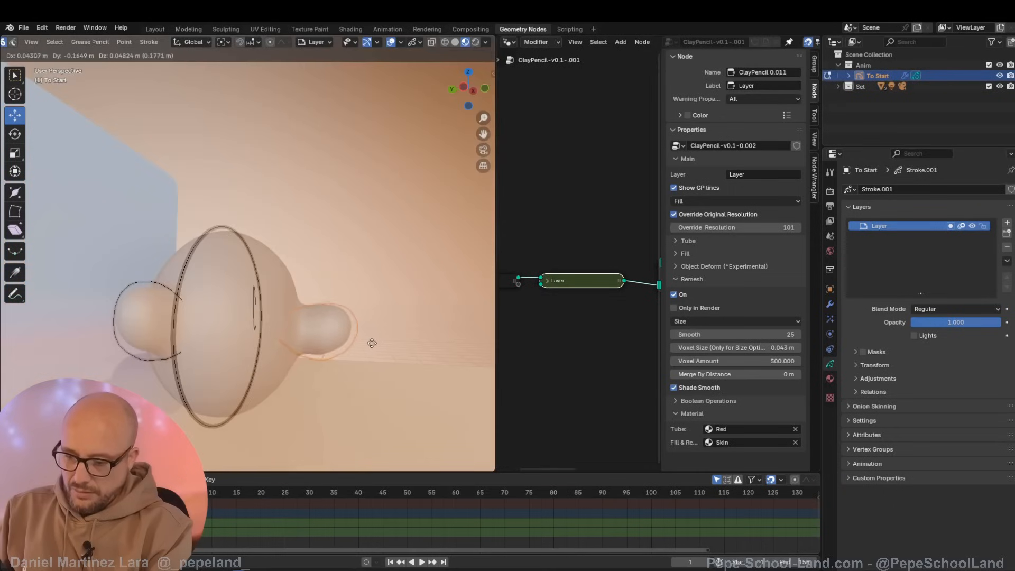
pyautogui.click(386, 352)
pyautogui.moveTo(387, 352)
pyautogui.mouseDown(button='middle')
pyautogui.moveTo(333, 359)
pyautogui.moveTo(378, 356)
pyautogui.moveTo(347, 362)
pyautogui.moveTo(355, 360)
pyautogui.moveTo(339, 336)
pyautogui.moveTo(362, 330)
pyautogui.moveTo(361, 339)
pyautogui.moveTo(380, 311)
pyautogui.mouseUp(button='middle')
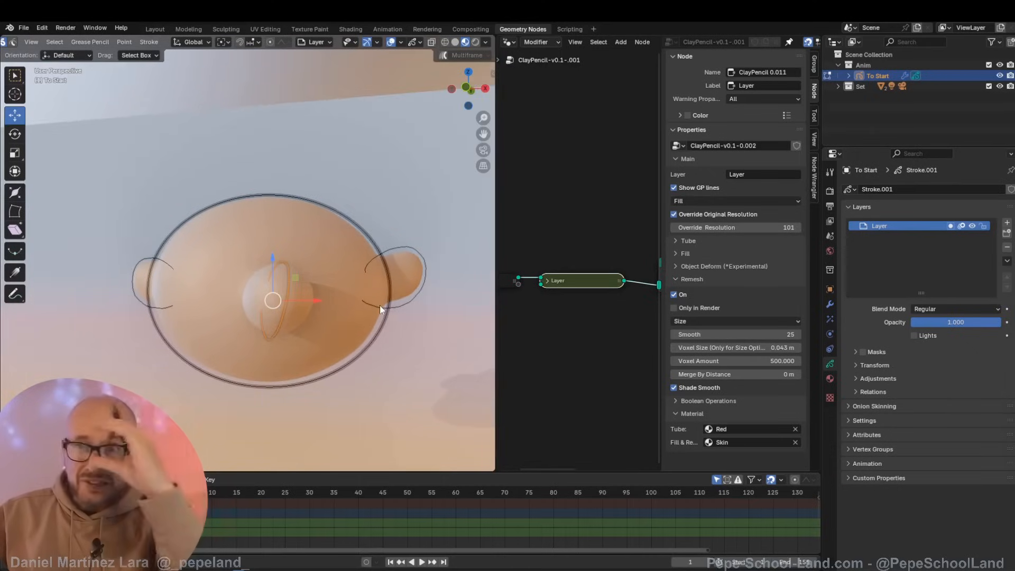
pyautogui.moveTo(380, 306); pyautogui.dragTo(395, 323, button='middle')
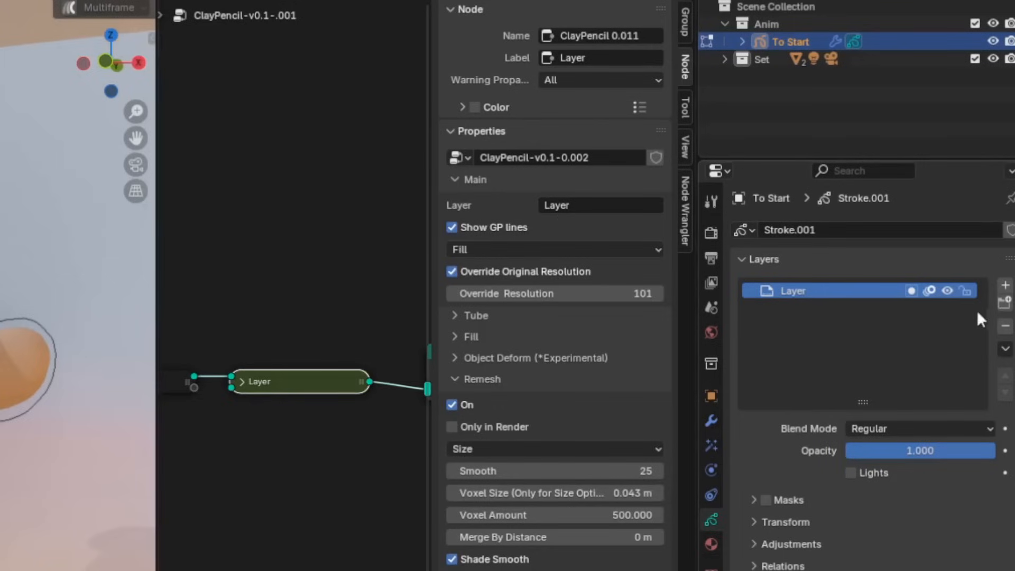
# Step: Add a new Grease Pencil layer and name it Facial
pyautogui.click(1005, 286)
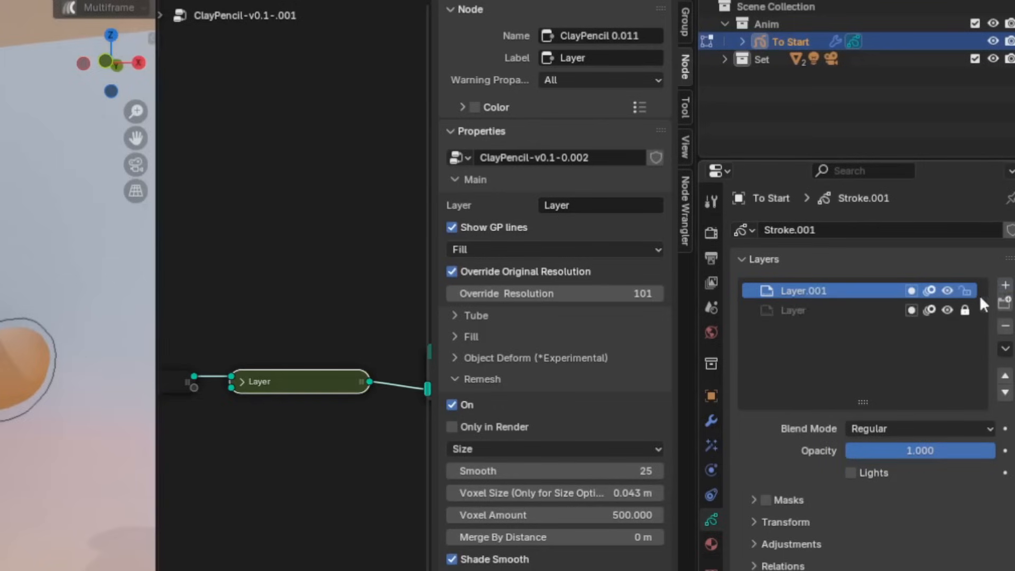
pyautogui.doubleClick(838, 291)
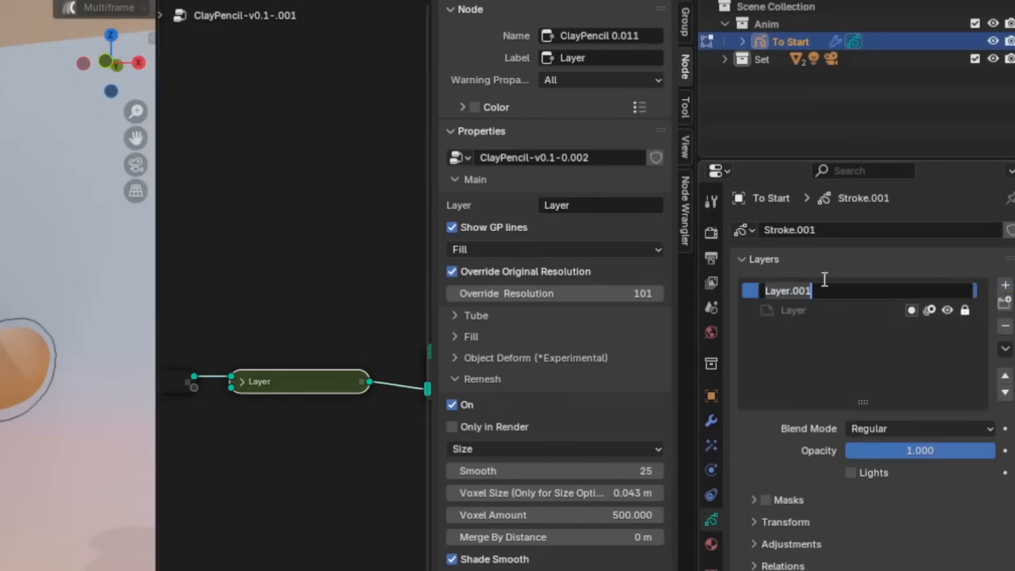
pyautogui.write('P')
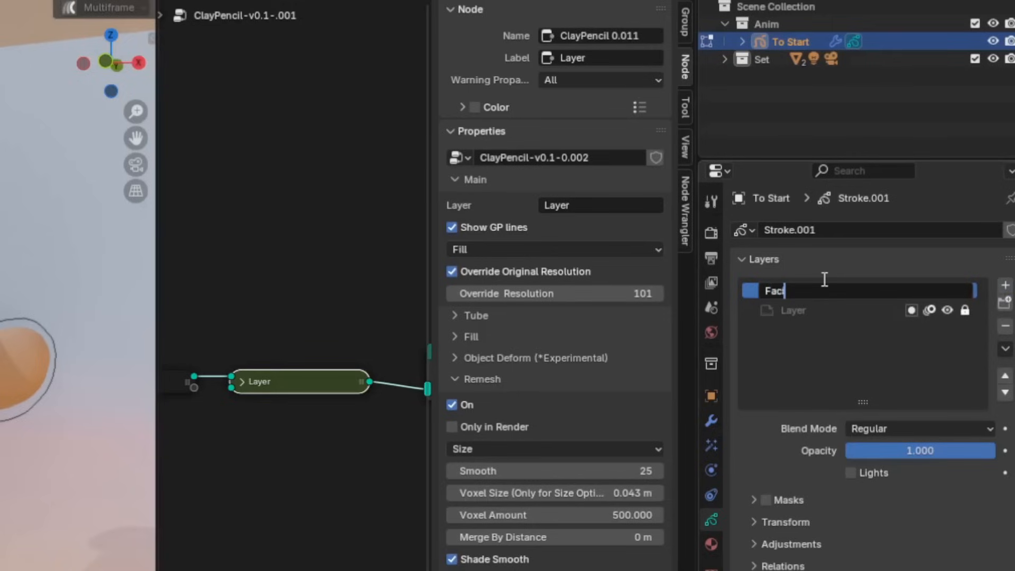
pyautogui.press('Return')
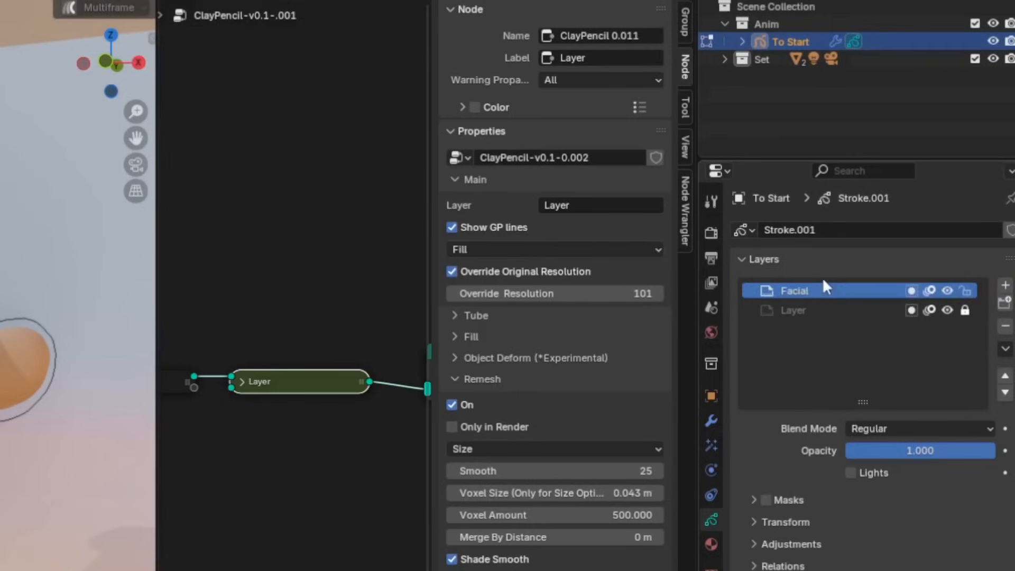
# Step: Copy the Facial layer's name, duplicate the Layer ClayPencil node and set the copy's layer and label to Facial
pyautogui.doubleClick(800, 290)
pyautogui.hotkey('ctrl', 'c')
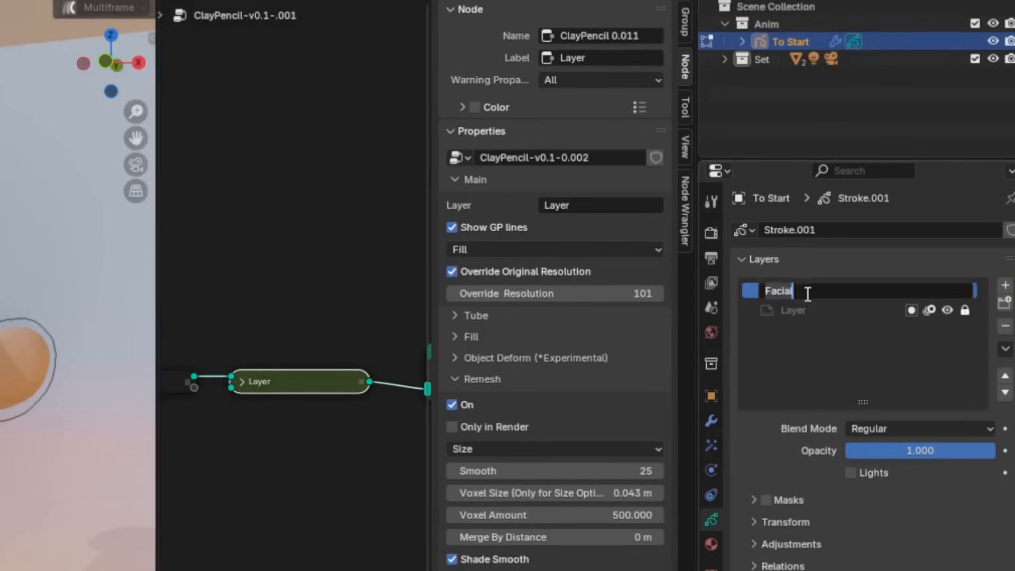
pyautogui.press('Return')
pyautogui.scroll(1, 299, 444)
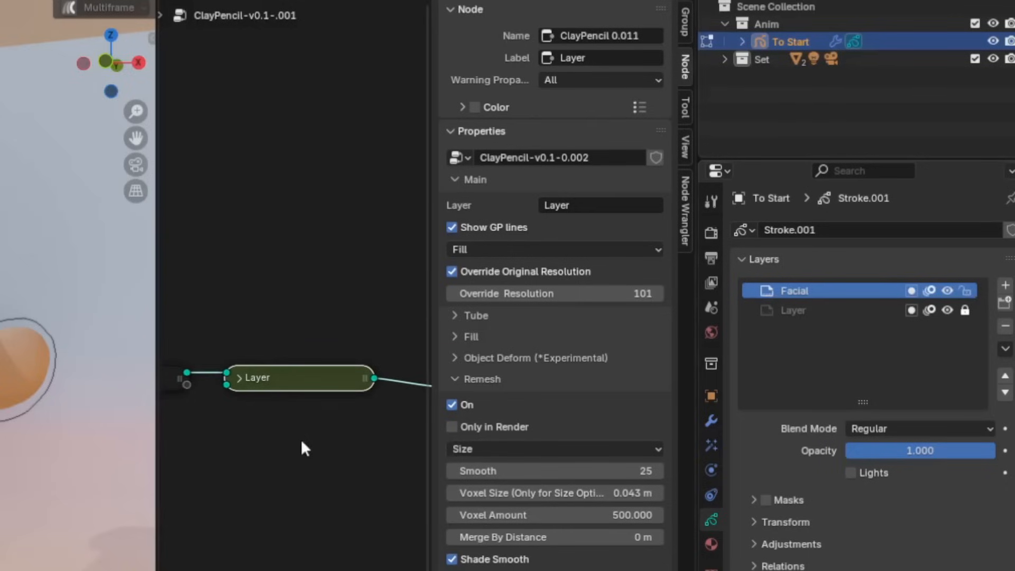
pyautogui.moveTo(298, 412); pyautogui.dragTo(294, 452, button='middle')
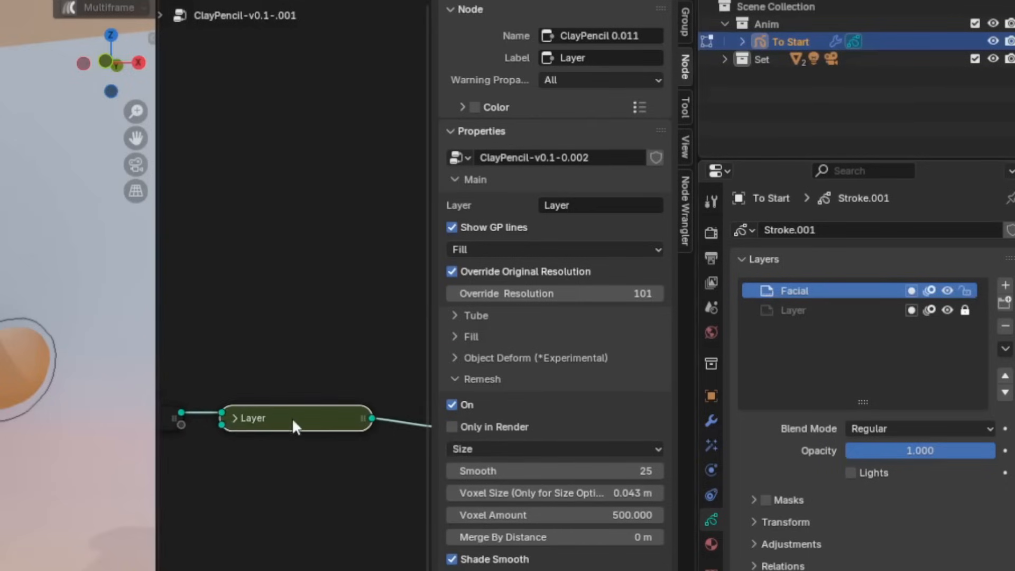
pyautogui.hotkey('shift', 'd')
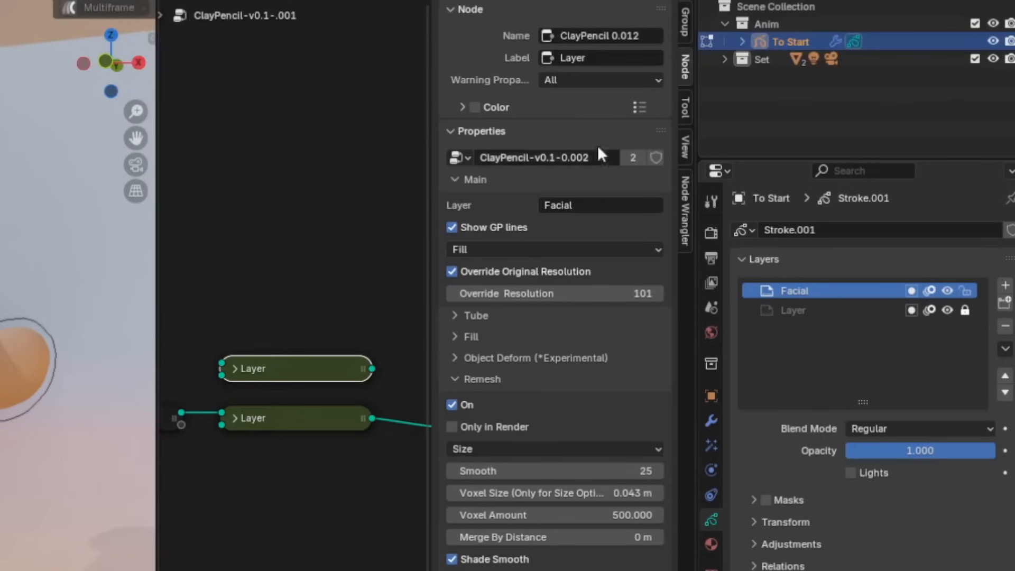
pyautogui.hotkey('ctrl', 'v')
pyautogui.scroll(-2, 305, 500)
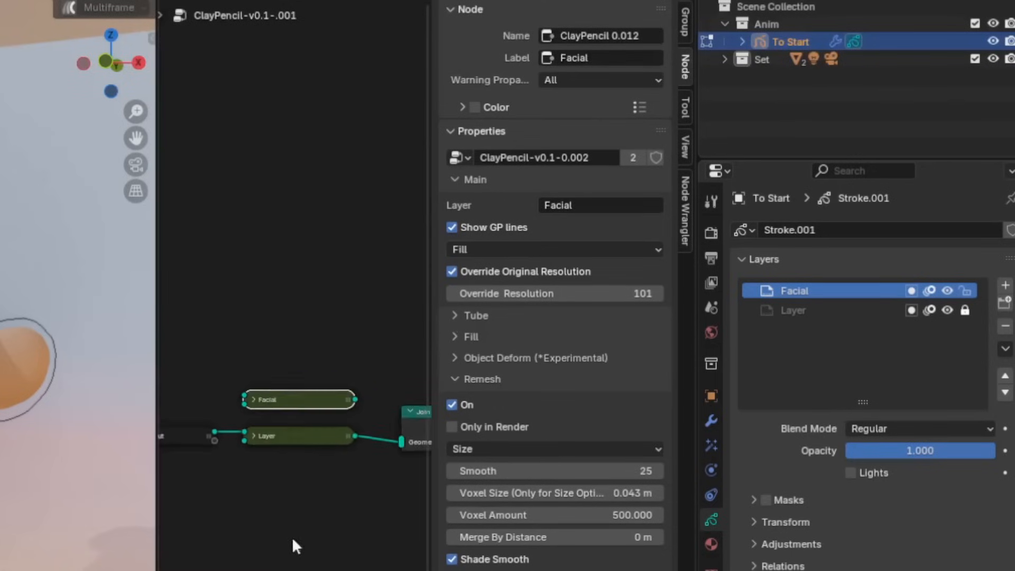
# Step: Connect the Group Input geometry to the Facial node and link its output into Join Geometry
pyautogui.click(215, 444)
pyautogui.moveTo(215, 440); pyautogui.dragTo(245, 408)
pyautogui.moveTo(276, 486); pyautogui.dragTo(315, 480, button='middle')
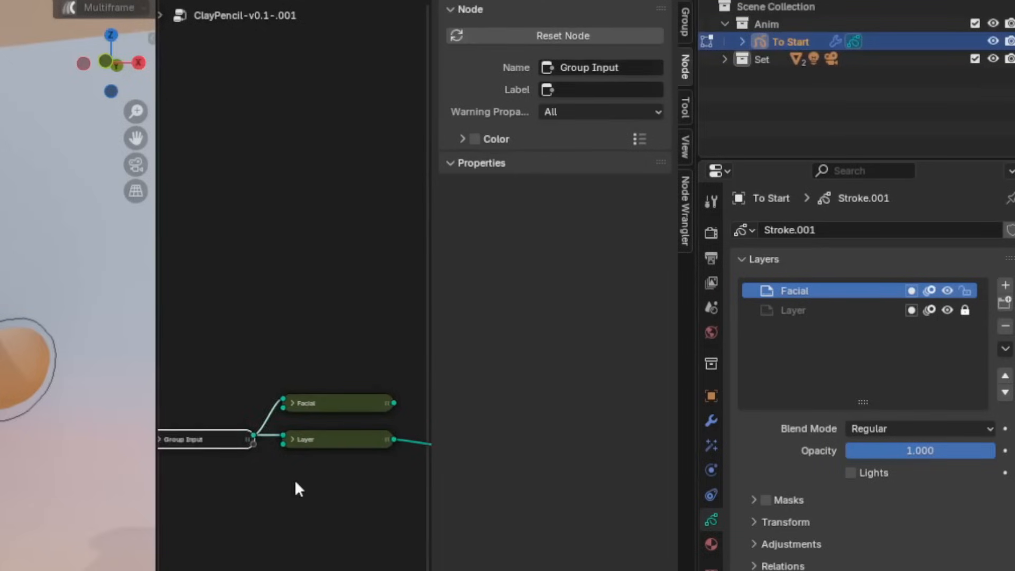
pyautogui.hotkey('ctrl', 'space')
pyautogui.scroll(5, 521, 385)
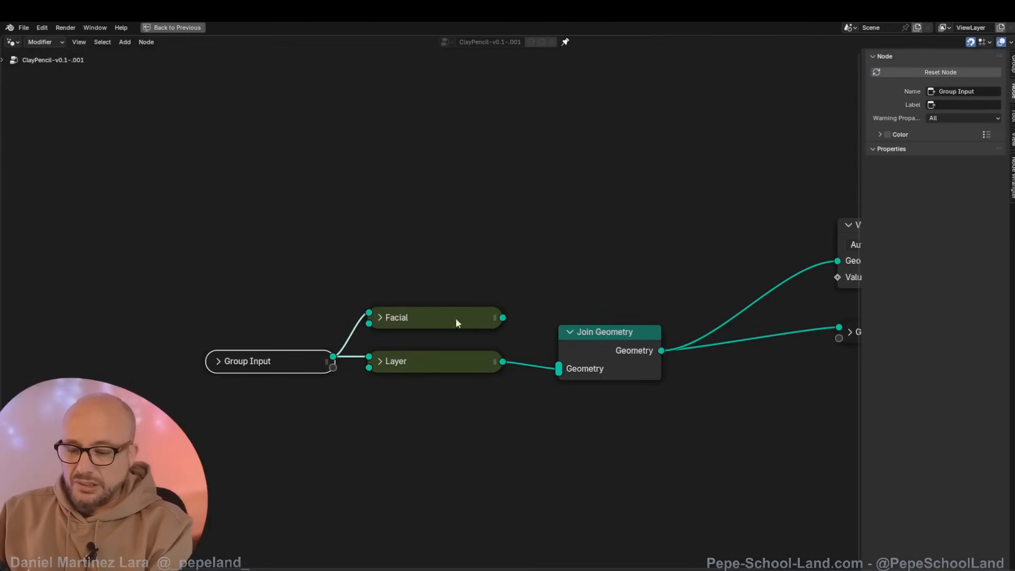
pyautogui.click(456, 318)
pyautogui.moveTo(502, 317); pyautogui.dragTo(562, 354)
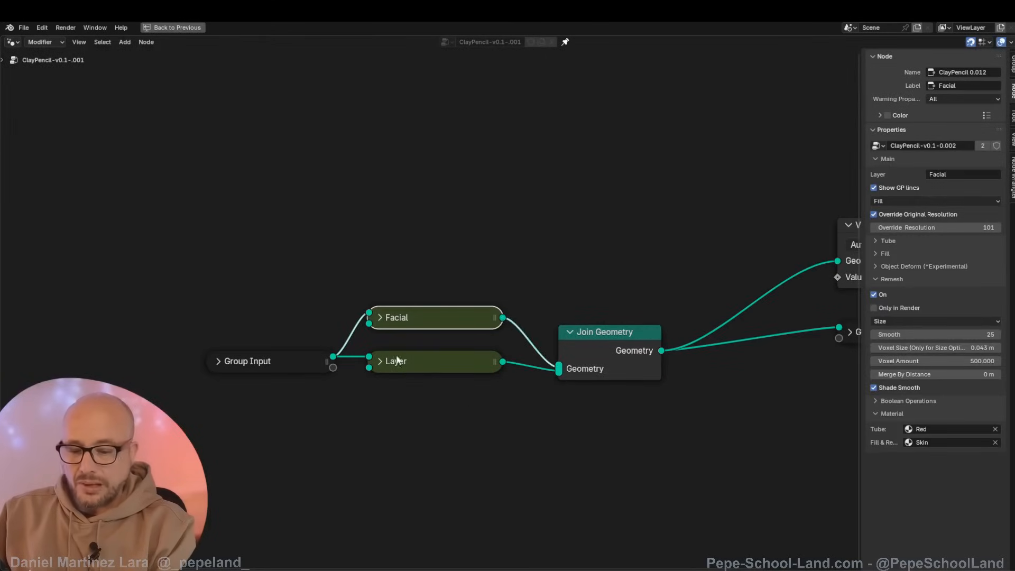
# Step: Cut the Facial node's links, reconnect it between Group Input and Join Geometry, and select it
pyautogui.keyDown('ctrl'); pyautogui.moveTo(367, 336); pyautogui.dragTo(339, 328, button='right'); pyautogui.keyUp('ctrl')
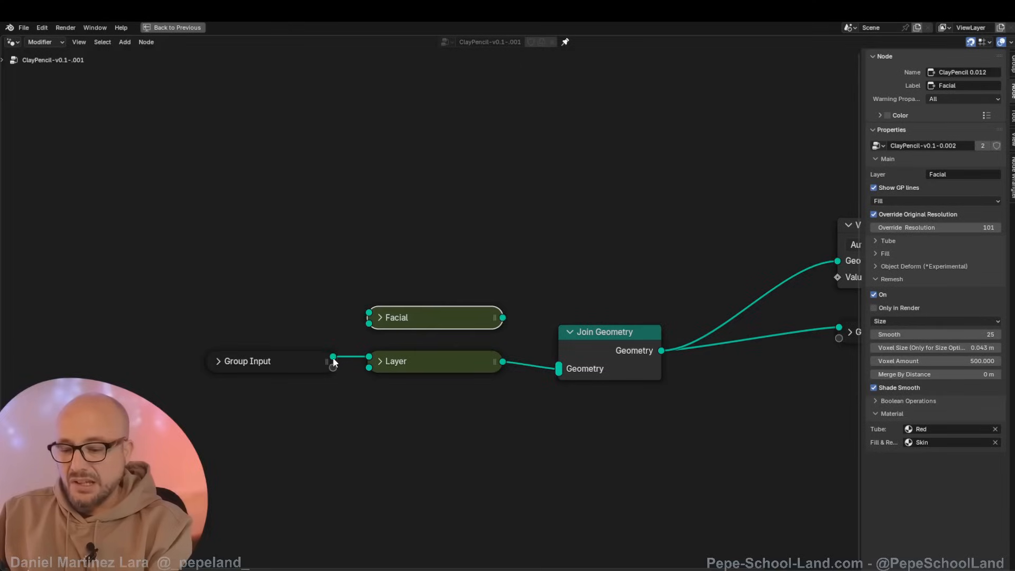
pyautogui.moveTo(333, 356); pyautogui.dragTo(369, 313)
pyautogui.moveTo(503, 317); pyautogui.dragTo(559, 368)
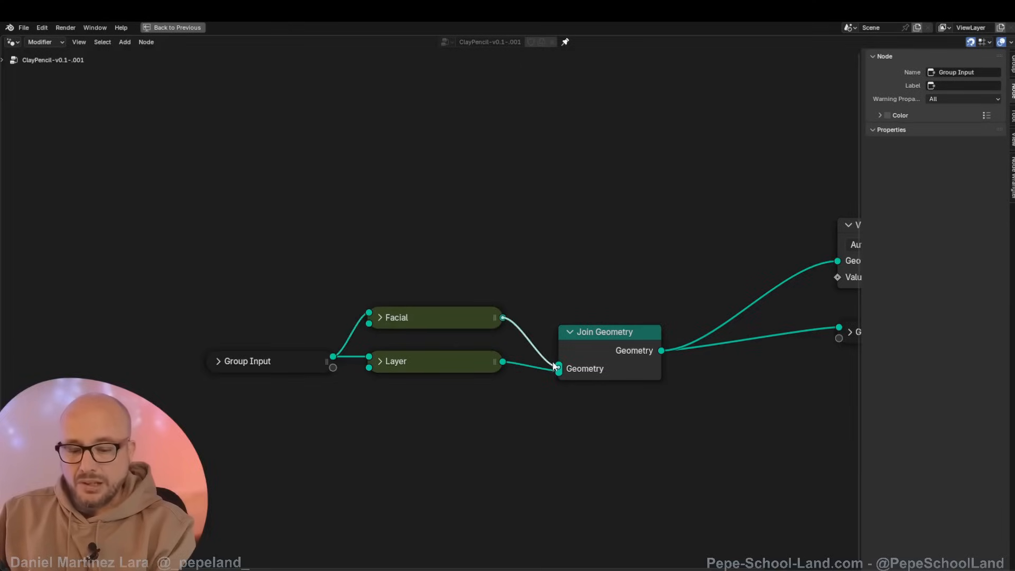
pyautogui.click(440, 316)
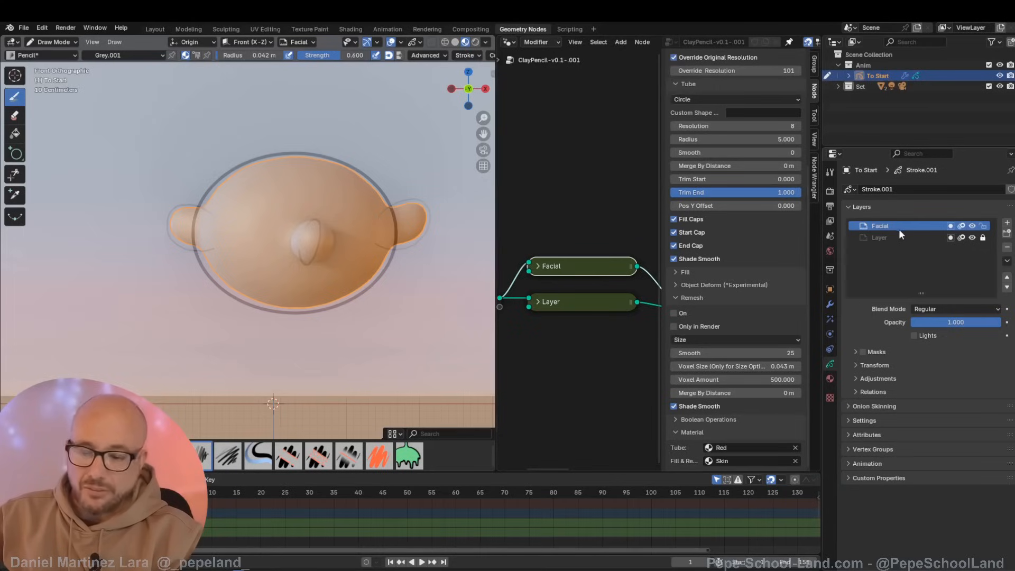
# Step: Turn on Only in Render for the Layer node's Remesh, try a wavy stroke beside the head and undo the stroke
pyautogui.scroll(2, 386, 318)
pyautogui.keyDown('shift'); pyautogui.moveTo(406, 279); pyautogui.dragTo(401, 272, button='middle'); pyautogui.keyUp('shift')
pyautogui.click(594, 304)
pyautogui.moveTo(736, 305); pyautogui.dragTo(736, 306, button='middle')
pyautogui.click(680, 328)
pyautogui.moveTo(367, 118)
pyautogui.mouseDown()
pyautogui.moveTo(370, 158)
pyautogui.moveTo(427, 176)
pyautogui.moveTo(423, 275)
pyautogui.moveTo(438, 331)
pyautogui.mouseUp()
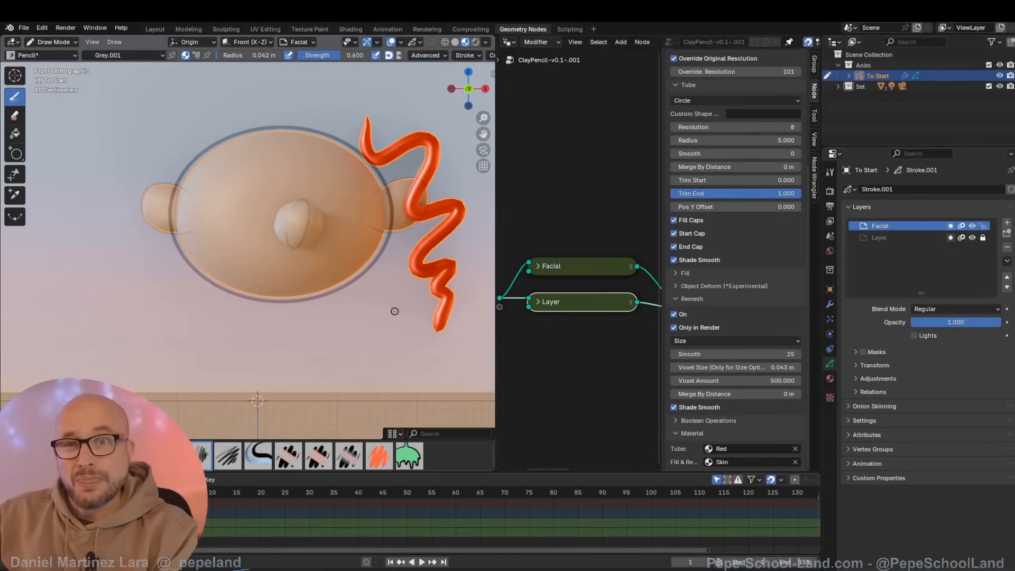
pyautogui.hotkey('ctrl', 'z')
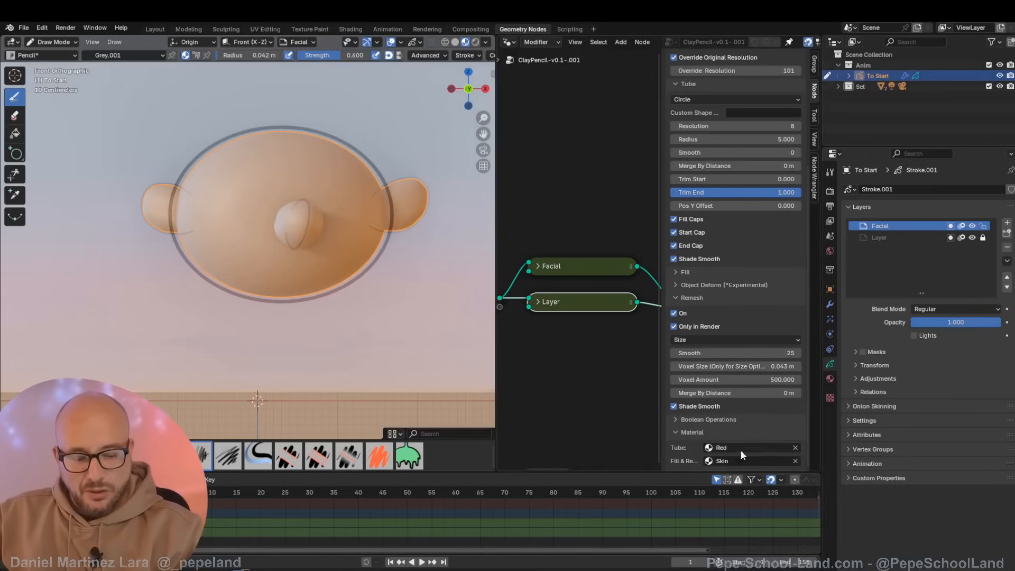
# Step: Set the Layer node's Tube material to Black.002, try a short stroke beside the head and undo it
pyautogui.click(738, 449)
pyautogui.click(735, 514)
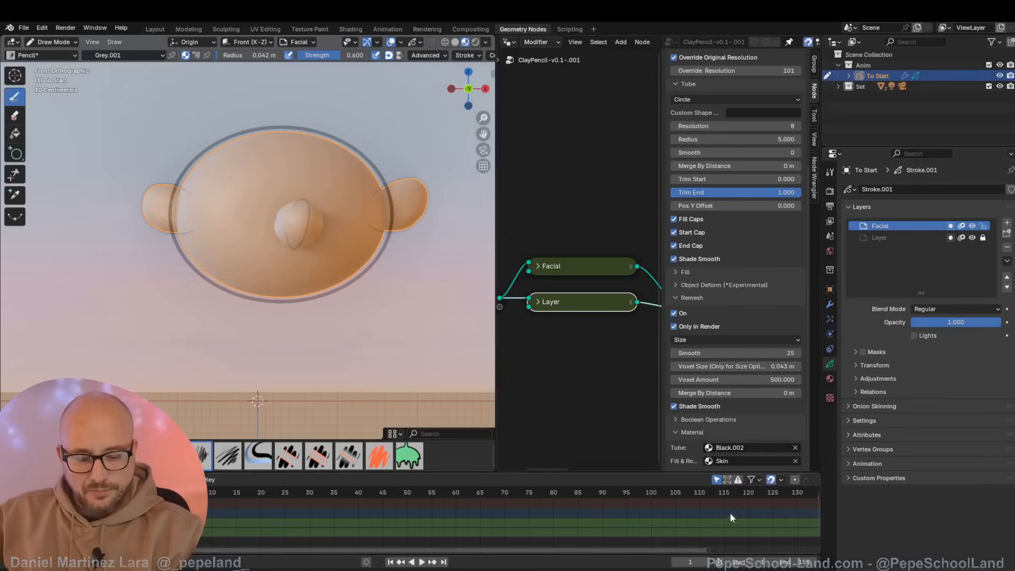
pyautogui.moveTo(387, 113); pyautogui.dragTo(455, 144)
pyautogui.hotkey('ctrl', 'z')
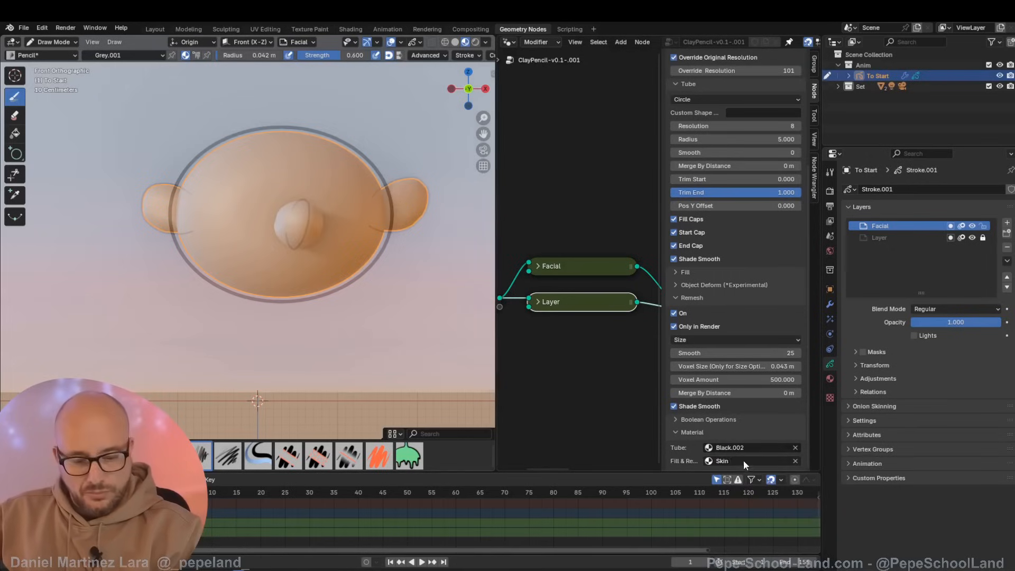
# Step: Set the Facial node's Tube material to Black.002, try a curved stroke above the right ear and undo it
pyautogui.click(601, 267)
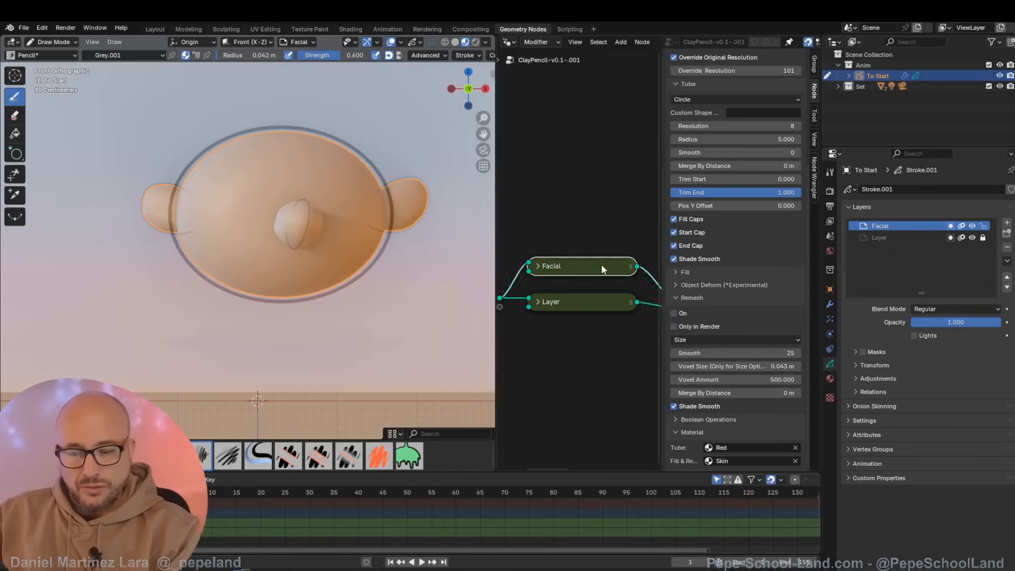
pyautogui.click(745, 447)
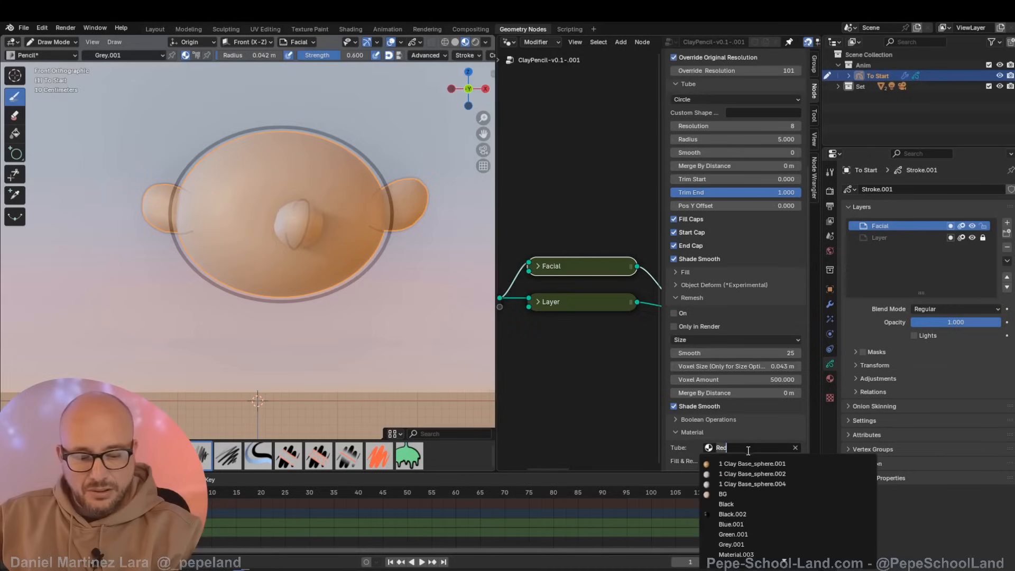
pyautogui.click(738, 514)
pyautogui.moveTo(369, 98)
pyautogui.mouseDown()
pyautogui.moveTo(450, 138)
pyautogui.moveTo(420, 173)
pyautogui.mouseUp()
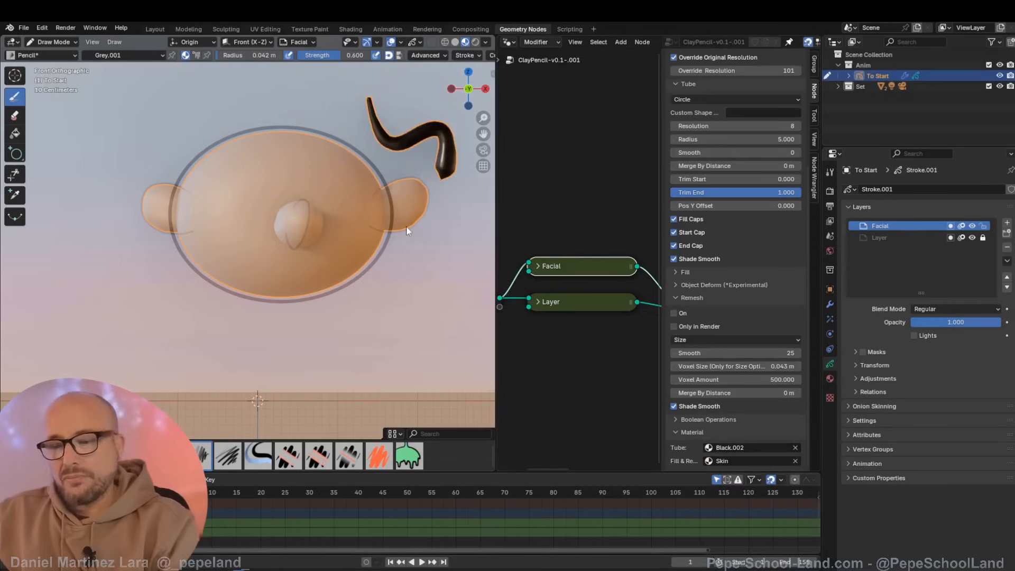
pyautogui.hotkey('ctrl', 'z')
# Step: Try a looping stroke from the right ear into the face with Origin placement and check its depth in perspective
pyautogui.keyDown('shift'); pyautogui.moveTo(344, 247); pyautogui.dragTo(344, 258, button='middle'); pyautogui.keyUp('shift')
pyautogui.scroll(2, 344, 260)
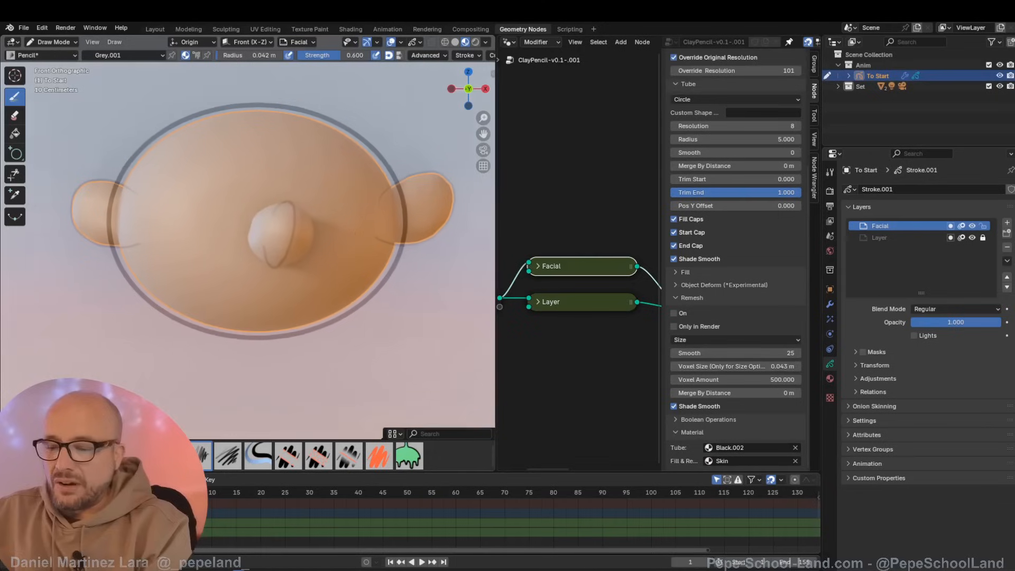
pyautogui.moveTo(330, 238)
pyautogui.keyDown('shift'); pyautogui.mouseDown(button='middle')
pyautogui.moveTo(346, 273)
pyautogui.moveTo(294, 259)
pyautogui.mouseUp(button='middle'); pyautogui.keyUp('shift')
pyautogui.scroll(-1, 335, 261)
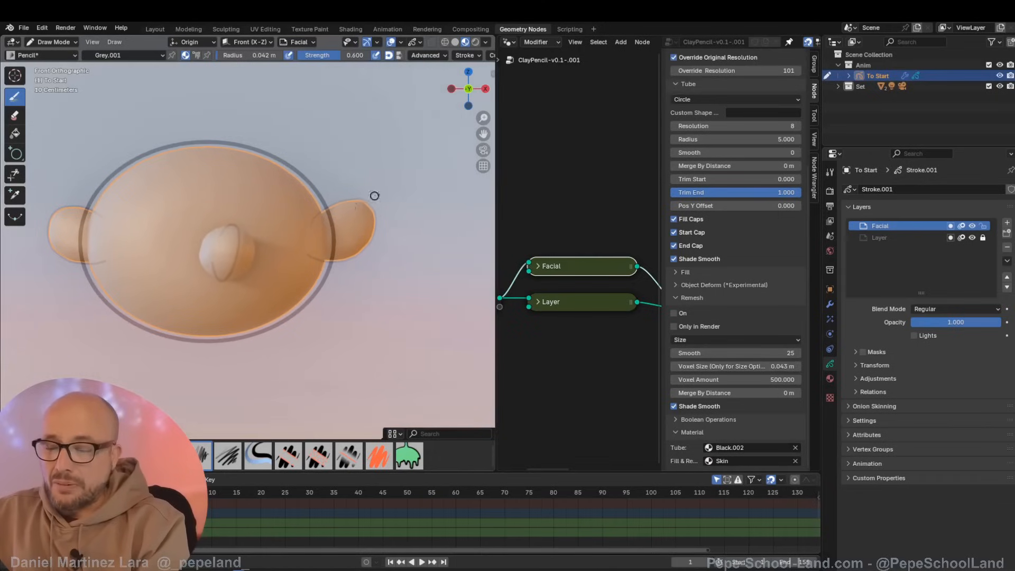
pyautogui.moveTo(351, 162)
pyautogui.mouseDown()
pyautogui.moveTo(364, 213)
pyautogui.moveTo(257, 182)
pyautogui.moveTo(222, 226)
pyautogui.mouseUp()
pyautogui.scroll(3, 310, 291)
pyautogui.moveTo(307, 230)
pyautogui.mouseDown(button='middle')
pyautogui.moveTo(310, 291)
pyautogui.moveTo(337, 282)
pyautogui.mouseUp(button='middle')
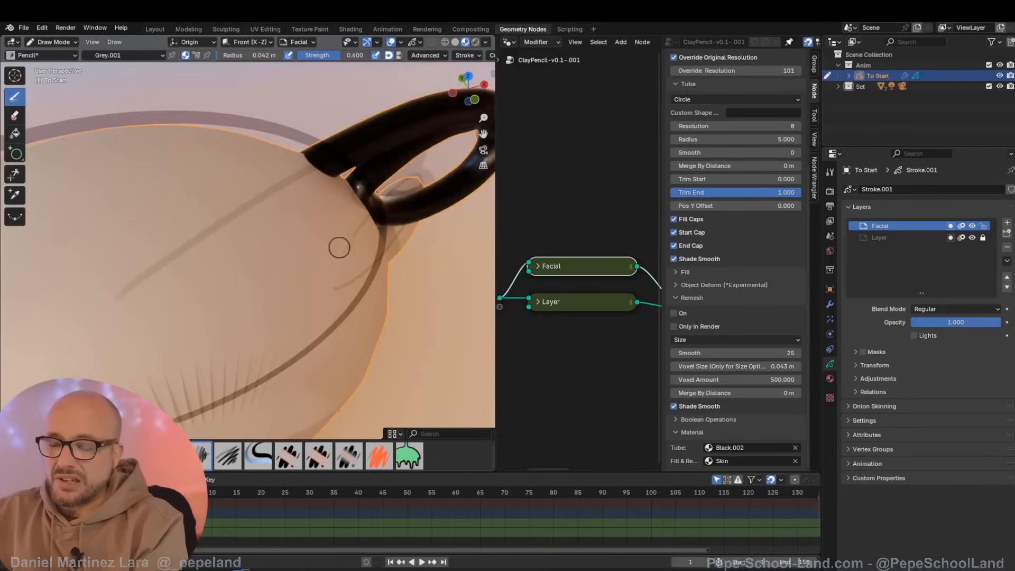
pyautogui.keyDown('ctrl'); pyautogui.moveTo(340, 246); pyautogui.dragTo(333, 352, button='middle'); pyautogui.keyUp('ctrl')
pyautogui.moveTo(351, 300)
pyautogui.mouseDown(button='middle')
pyautogui.moveTo(404, 277)
pyautogui.moveTo(363, 291)
pyautogui.mouseUp(button='middle')
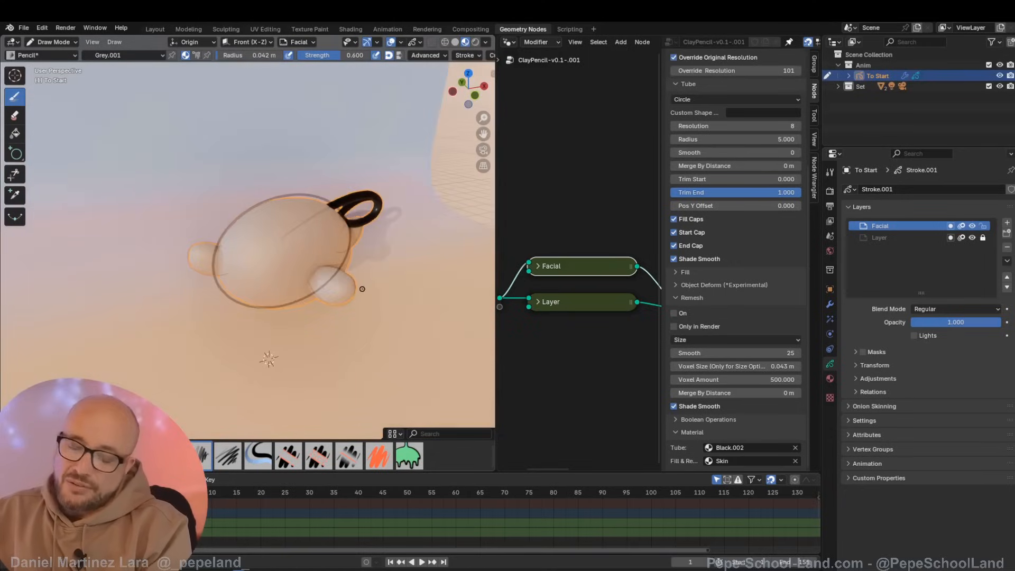
# Step: Try shifting the Facial node's tube with Pos Y Offset, and undo both the offset and the looping stroke
pyautogui.scroll(3, 721, 106)
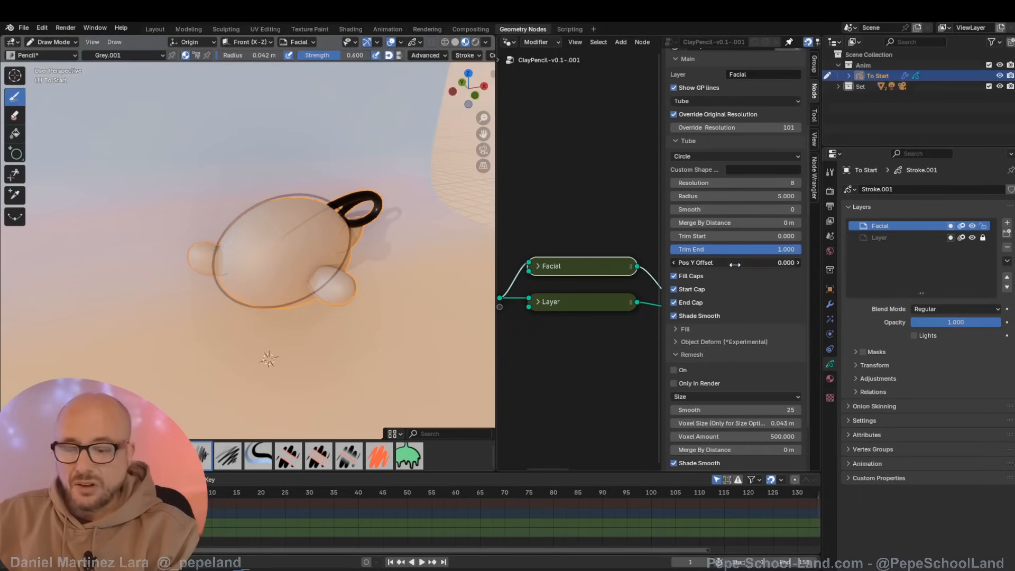
pyautogui.moveTo(722, 262)
pyautogui.mouseDown()
pyautogui.moveTo(735, 262)
pyautogui.moveTo(711, 267)
pyautogui.mouseUp()
pyautogui.hotkey('ctrl', 'z')
pyautogui.hotkey('ctrl', 'z')
# Step: Return to the front view, set Stroke Placement to Surface, try a curved stroke beside the nose and undo it
pyautogui.moveTo(378, 340); pyautogui.dragTo(363, 290, button='middle')
pyautogui.press('KP_1')
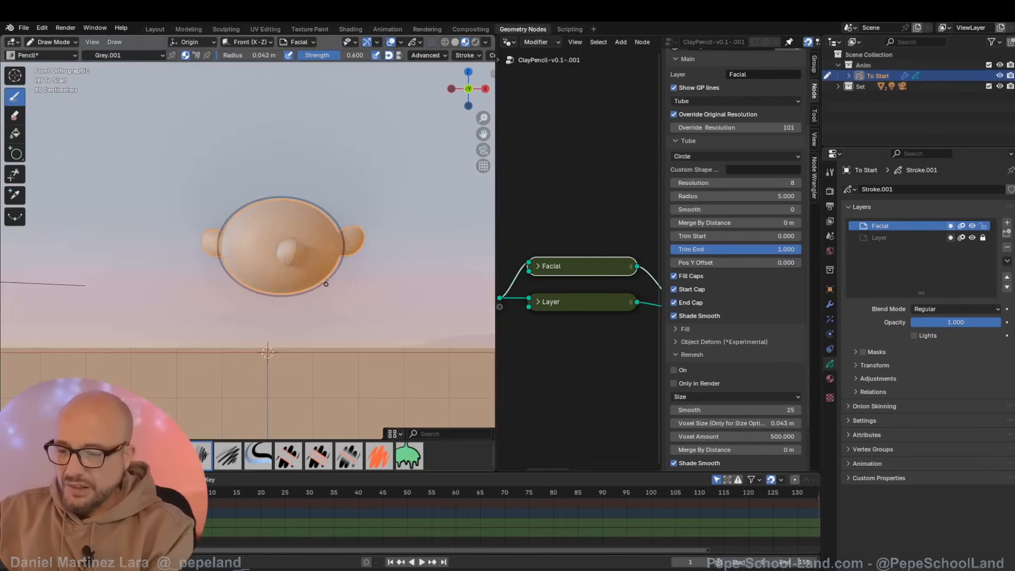
pyautogui.click(198, 41)
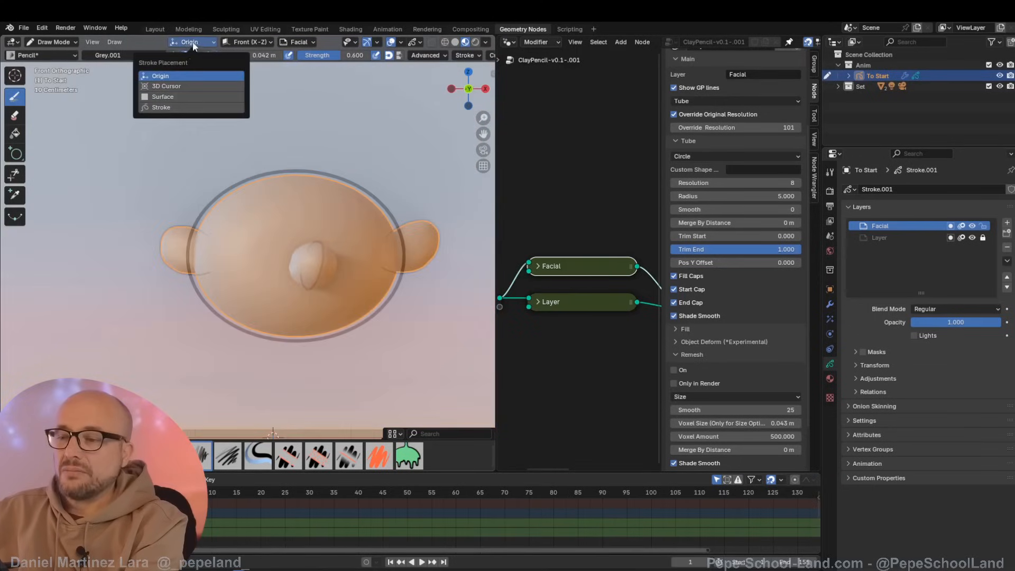
pyautogui.click(170, 102)
pyautogui.scroll(2, 330, 233)
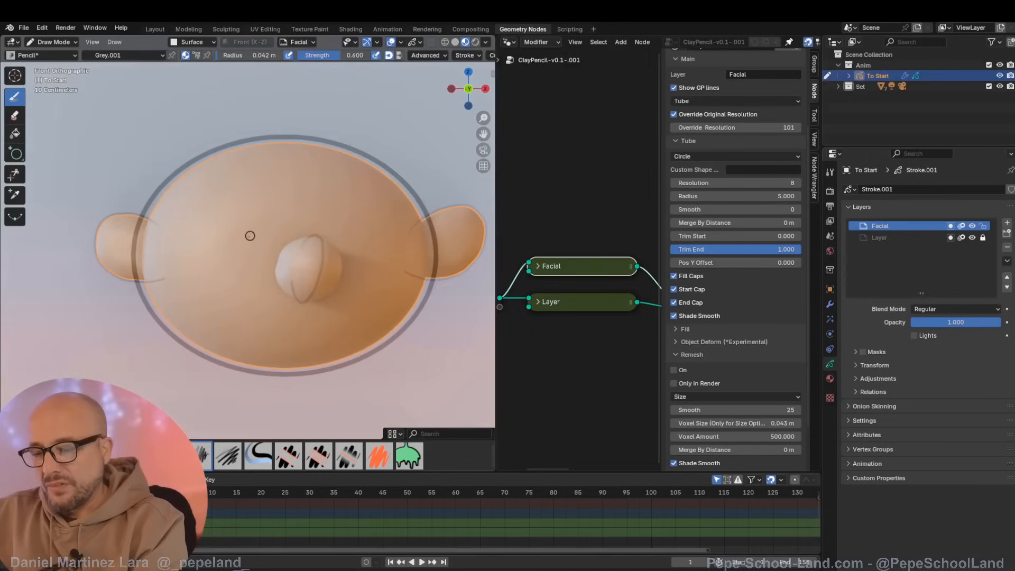
pyautogui.moveTo(242, 252)
pyautogui.mouseDown()
pyautogui.moveTo(256, 217)
pyautogui.moveTo(274, 227)
pyautogui.mouseUp()
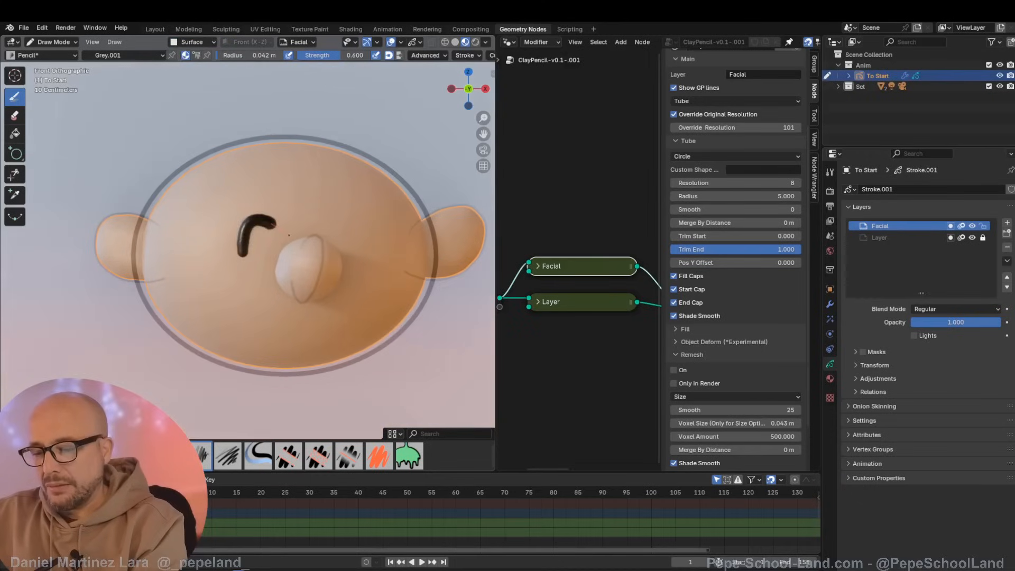
pyautogui.hotkey('ctrl', 'z')
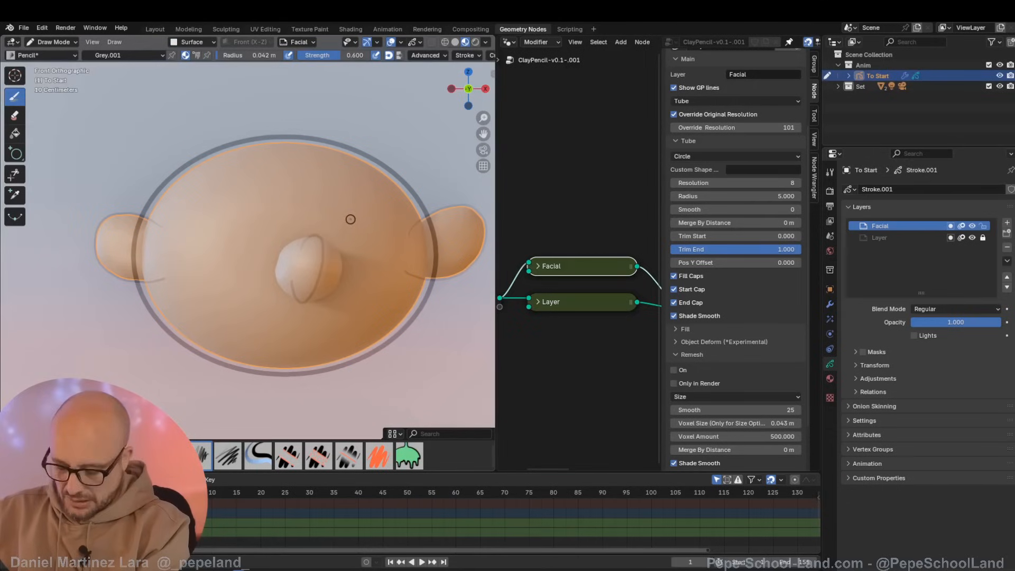
# Step: Set the brush radius to 0.021 m and draw two V-shaped eyes above the nose on the Facial layer
pyautogui.press('f')
pyautogui.click(352, 220)
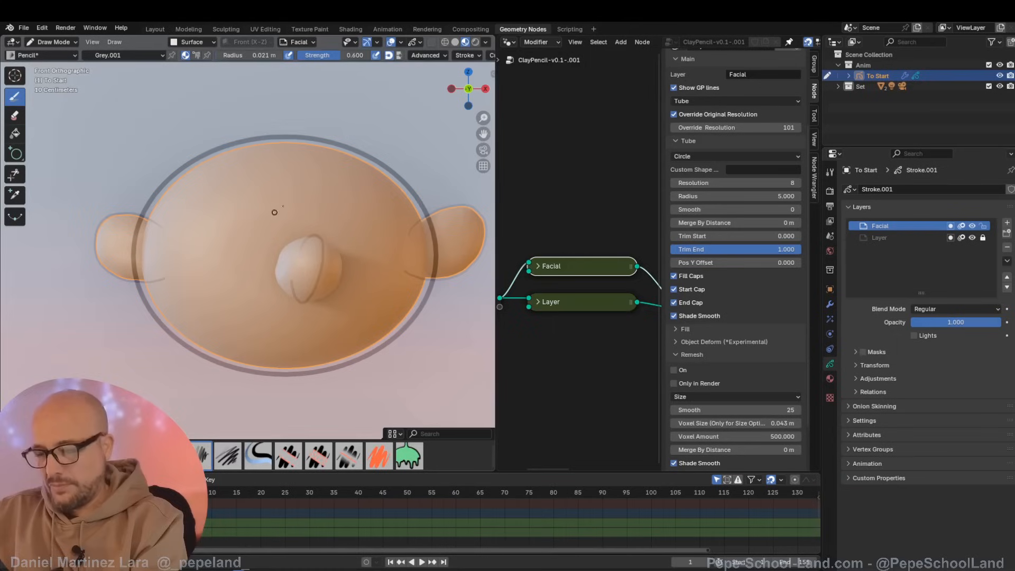
pyautogui.moveTo(237, 219)
pyautogui.mouseDown()
pyautogui.moveTo(245, 234)
pyautogui.moveTo(272, 196)
pyautogui.moveTo(265, 239)
pyautogui.moveTo(271, 201)
pyautogui.moveTo(332, 188)
pyautogui.mouseUp()
pyautogui.hotkey('ctrl', 'z')
# Step: Thin both eye strokes in Sculpt Mode using the Thickness brush in subtract direction
pyautogui.hotkey('ctrl', 'Tab')
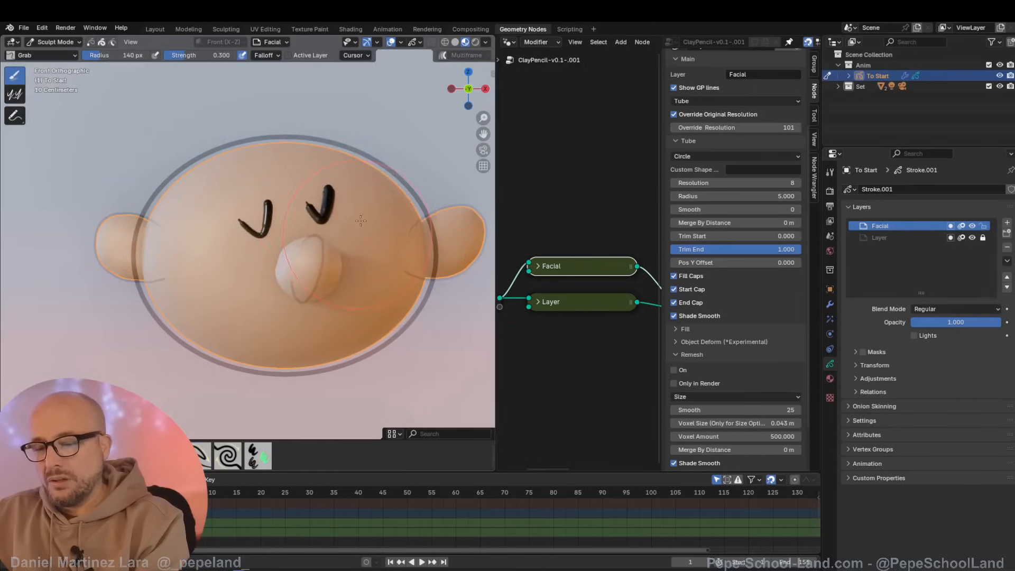
pyautogui.scroll(1, 362, 228)
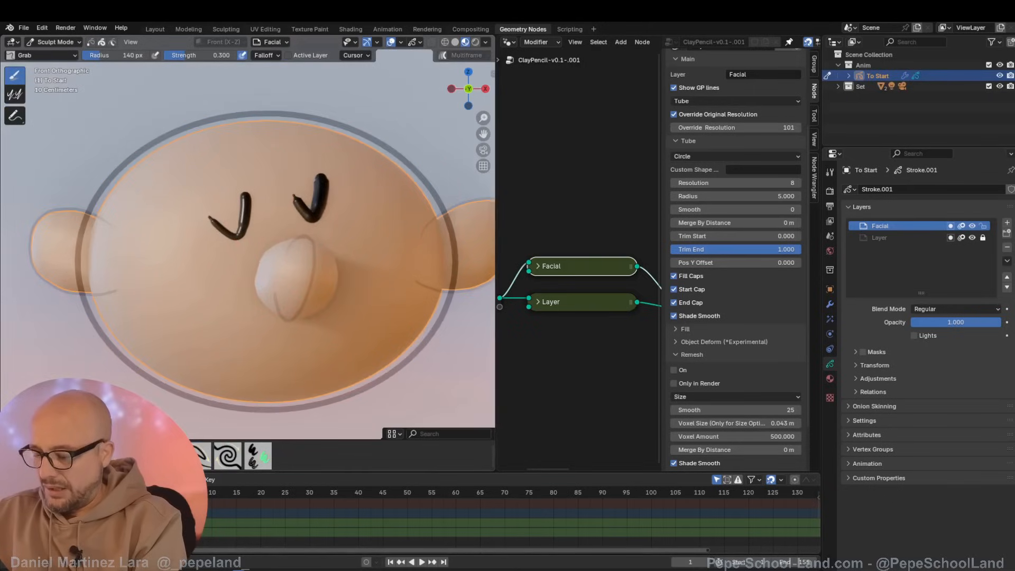
pyautogui.click(106, 456)
pyautogui.keyDown('ctrl'); pyautogui.moveTo(330, 168); pyautogui.dragTo(328, 162); pyautogui.keyUp('ctrl')
pyautogui.keyDown('ctrl'); pyautogui.moveTo(254, 181); pyautogui.dragTo(238, 189); pyautogui.keyUp('ctrl')
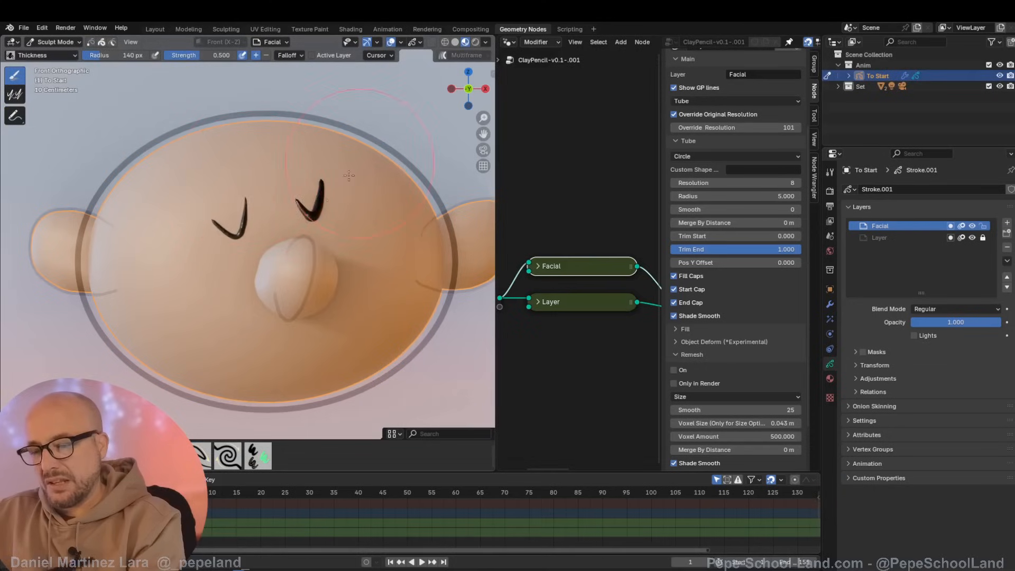
# Step: Return to Draw Mode and draw a frowning mouth below the nose
pyautogui.hotkey('ctrl', 'Tab')
pyautogui.moveTo(243, 363); pyautogui.dragTo(353, 332)
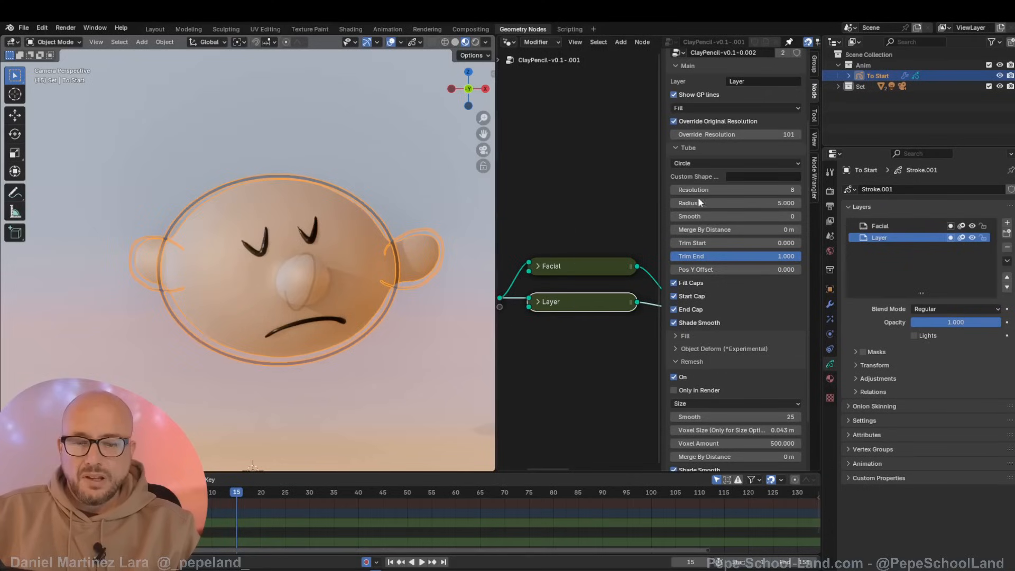
# Step: Turn off Show GP lines on the Layer node and examine the finished face from an angle
pyautogui.scroll(1, 688, 158)
pyautogui.click(675, 103)
pyautogui.moveTo(288, 299); pyautogui.dragTo(268, 275, button='middle')
pyautogui.scroll(7, 268, 253)
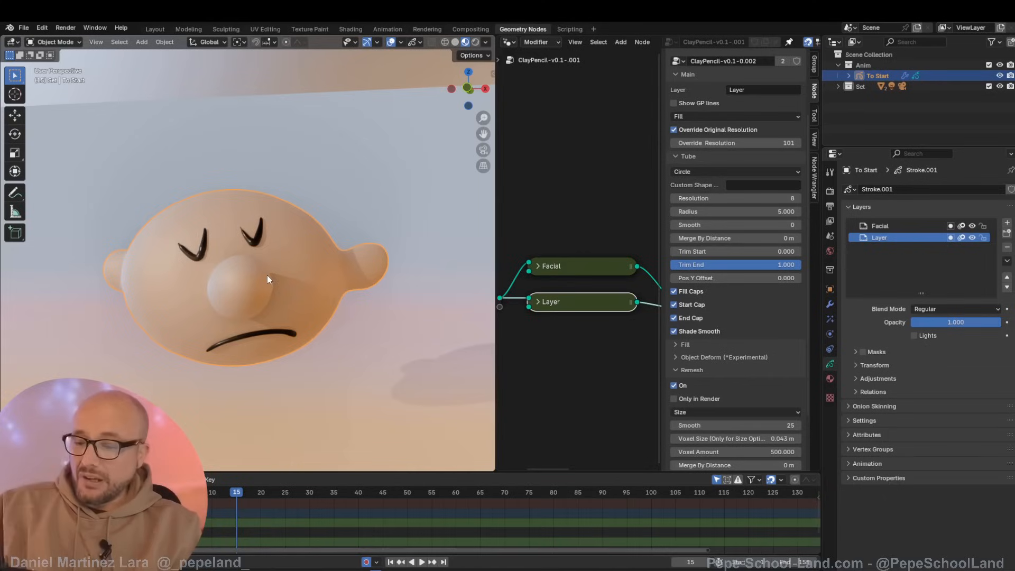
pyautogui.moveTo(268, 275); pyautogui.dragTo(351, 267, button='middle')
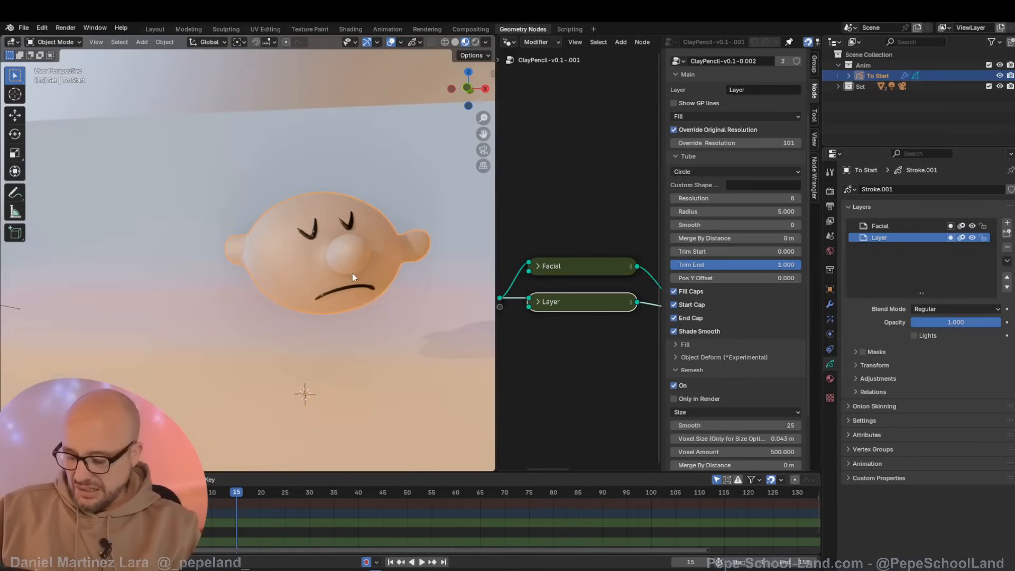
# Step: Make a linked duplicate of the head about 3 m along negative X and remove its GeometryNodes modifier
pyautogui.scroll(1, 352, 273)
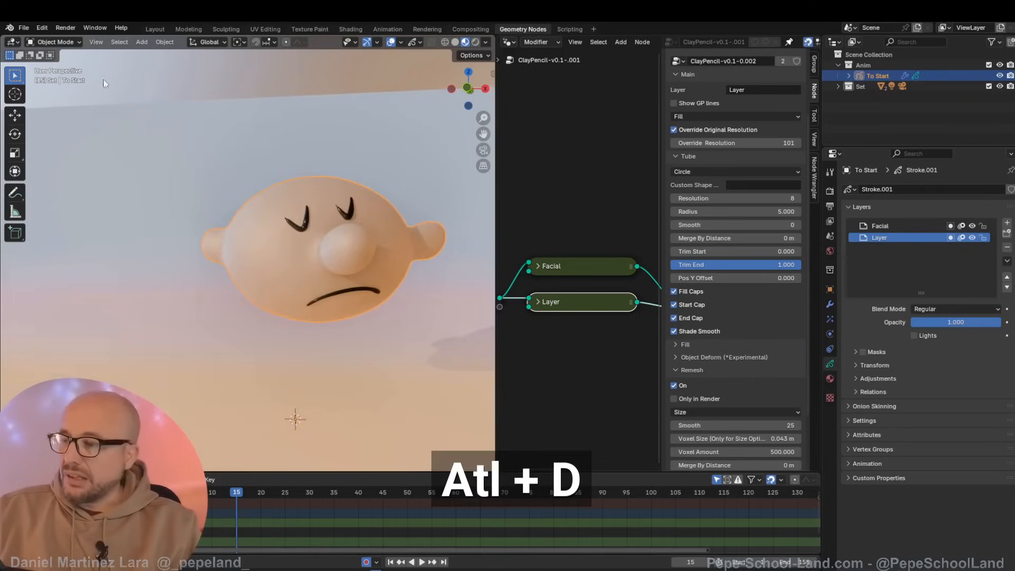
pyautogui.hotkey('alt', 'd')
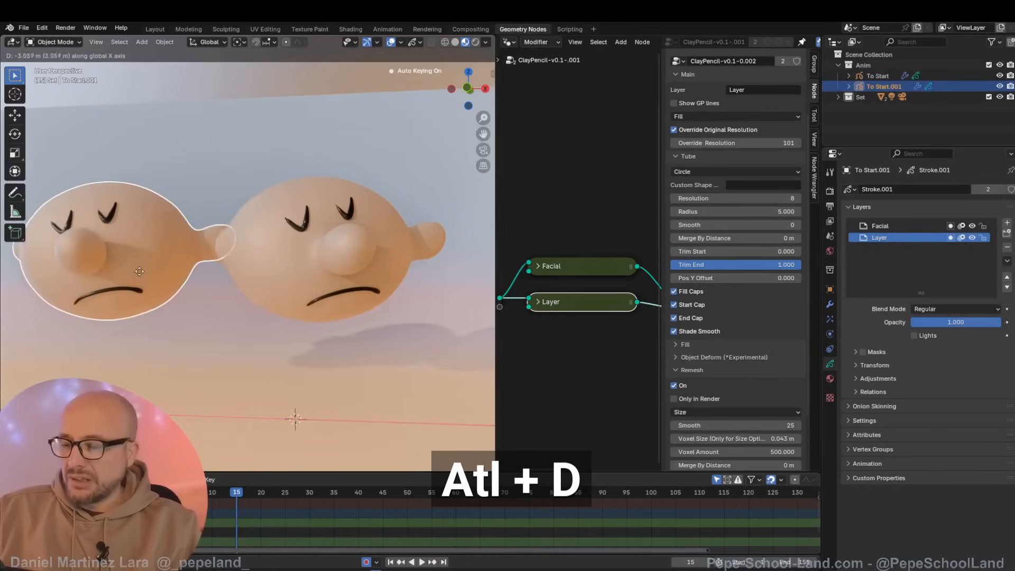
pyautogui.click(135, 271)
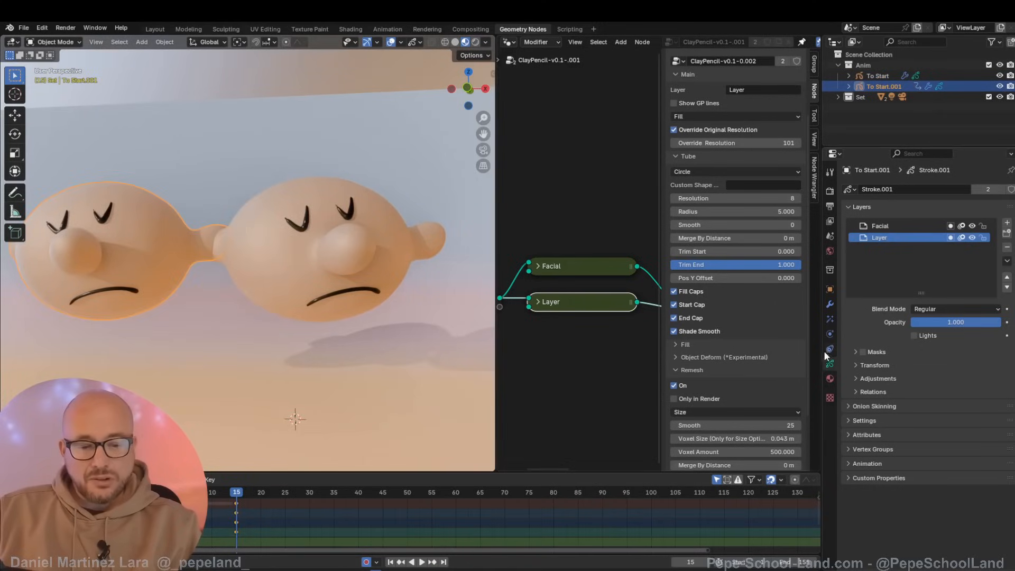
pyautogui.click(830, 305)
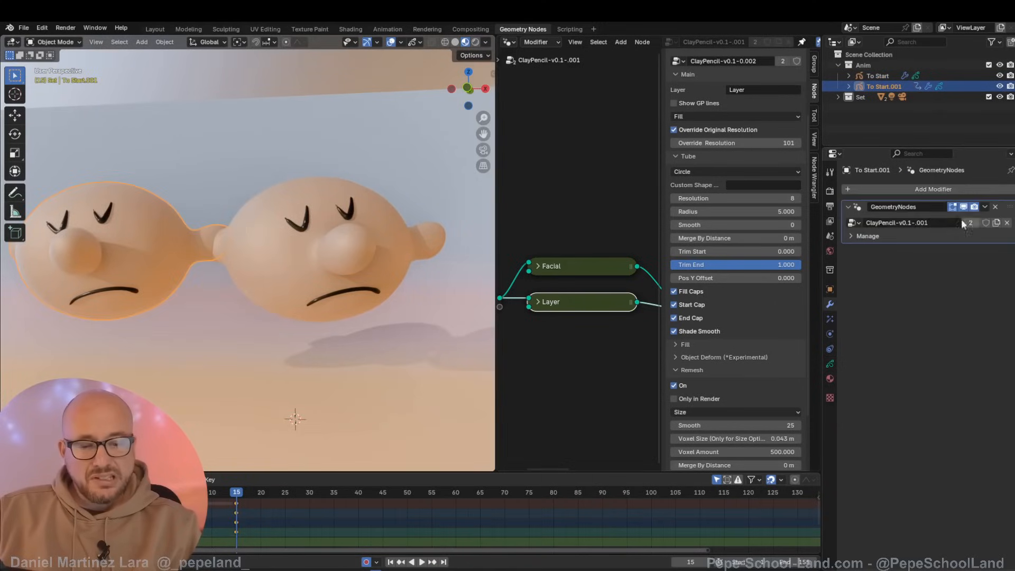
pyautogui.click(997, 207)
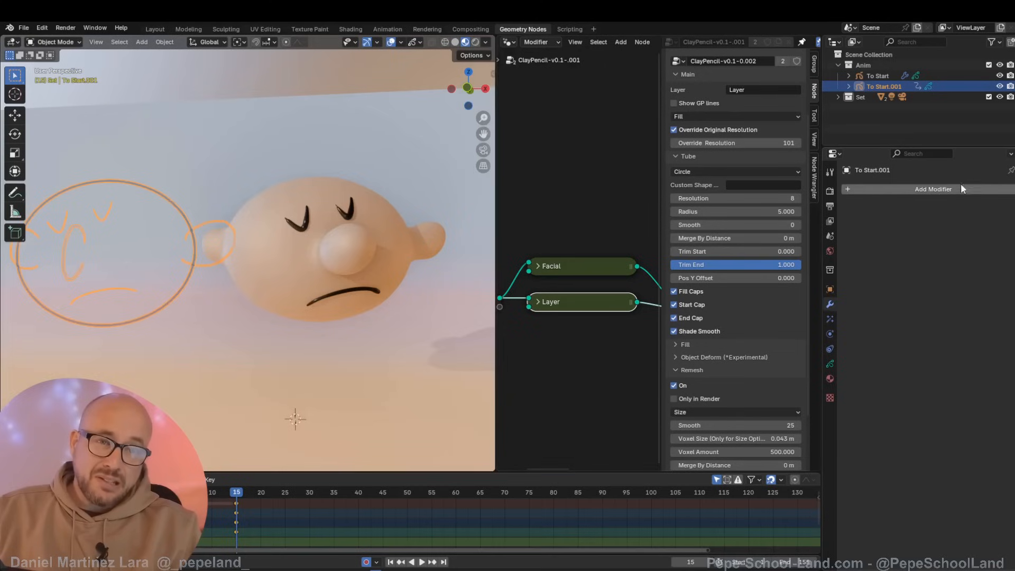
# Step: In Edit Mode on the linked copy, select the ear stroke nearest the original head, then move and scale it
pyautogui.moveTo(184, 284); pyautogui.dragTo(211, 290, button='middle')
pyautogui.scroll(-2, 194, 284)
pyautogui.click(830, 365)
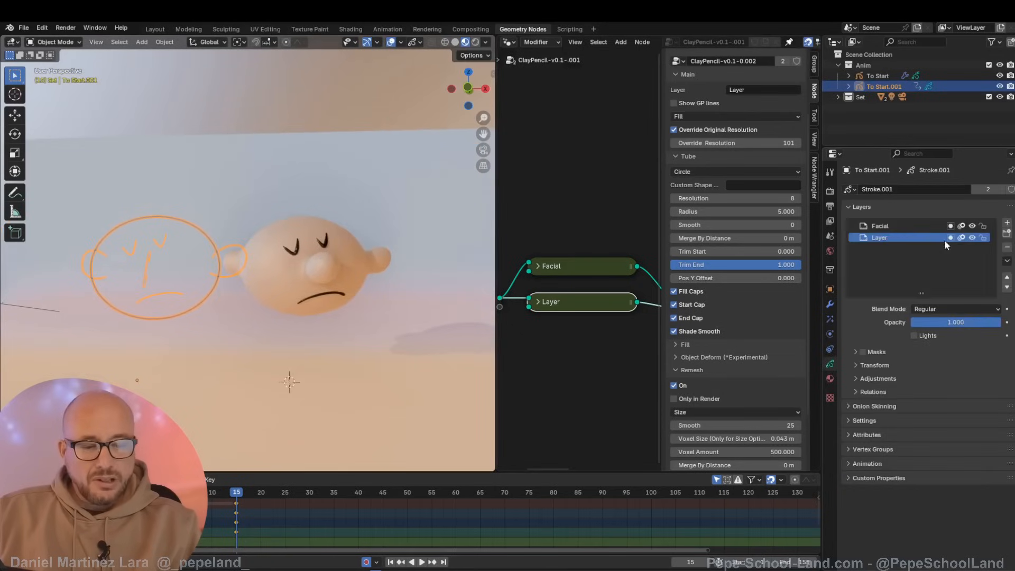
pyautogui.press('Tab')
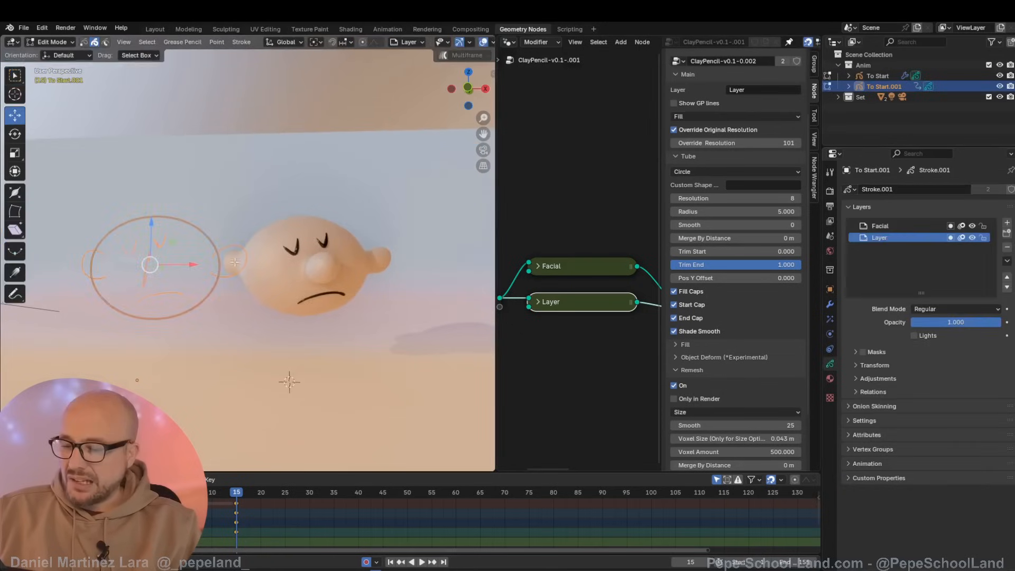
pyautogui.click(230, 275)
pyautogui.press('g')
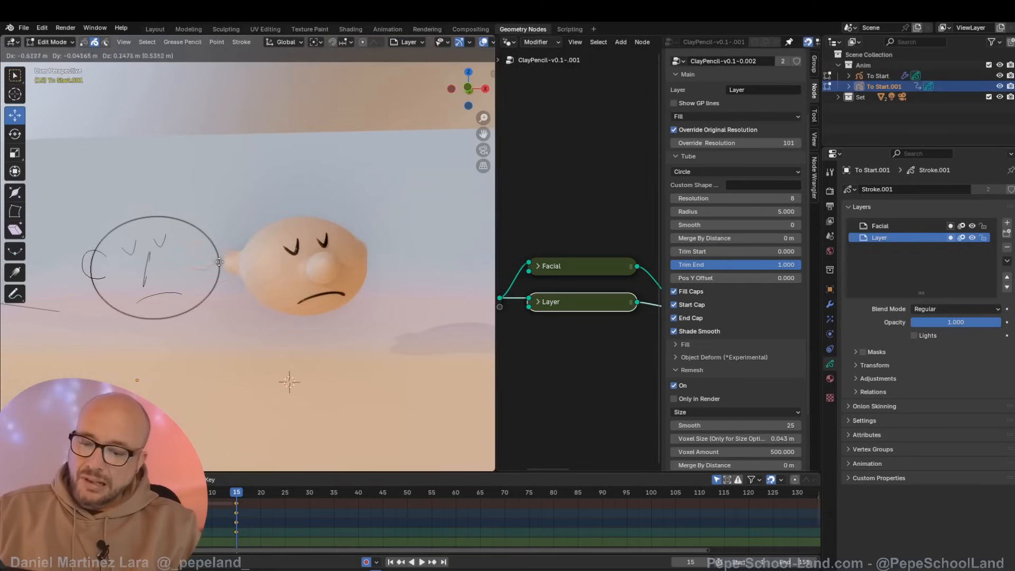
pyautogui.press('s')
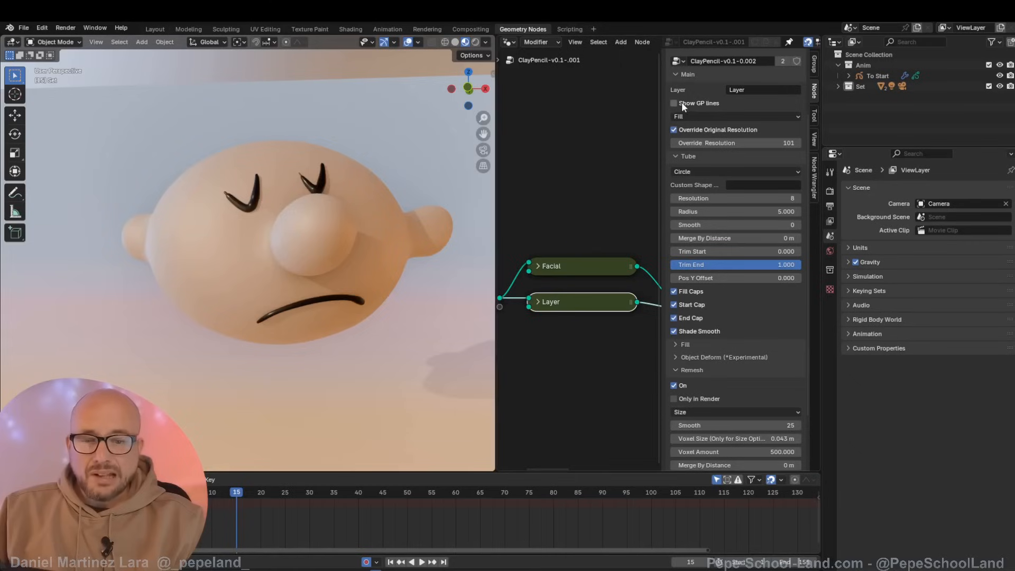
# Step: Turn on Show GP lines on the Layer node and enable Only in Render for its remesh
pyautogui.click(464, 86)
pyautogui.moveTo(390, 275); pyautogui.dragTo(363, 283, button='middle')
pyautogui.scroll(-1, 376, 283)
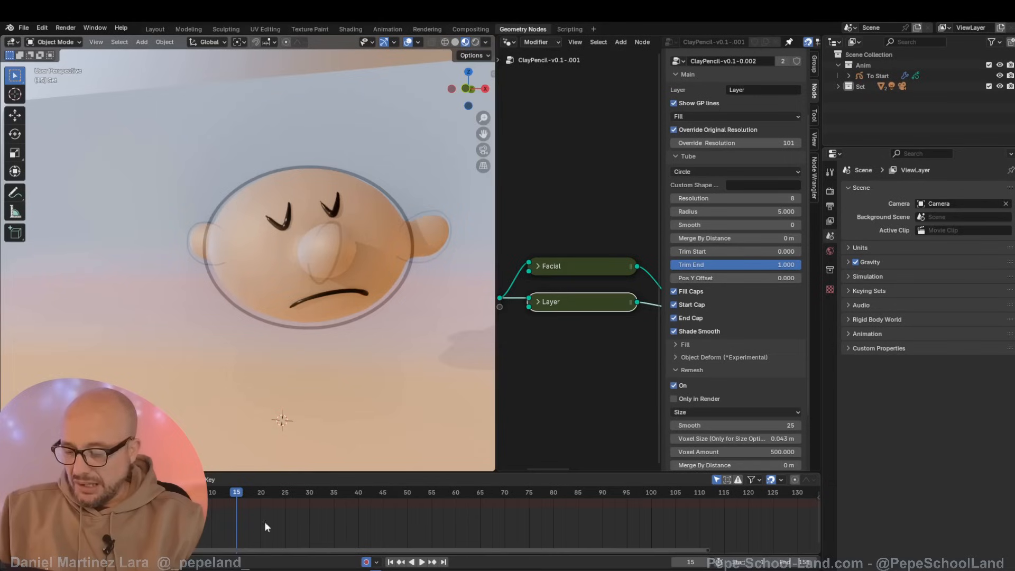
pyautogui.click(287, 327)
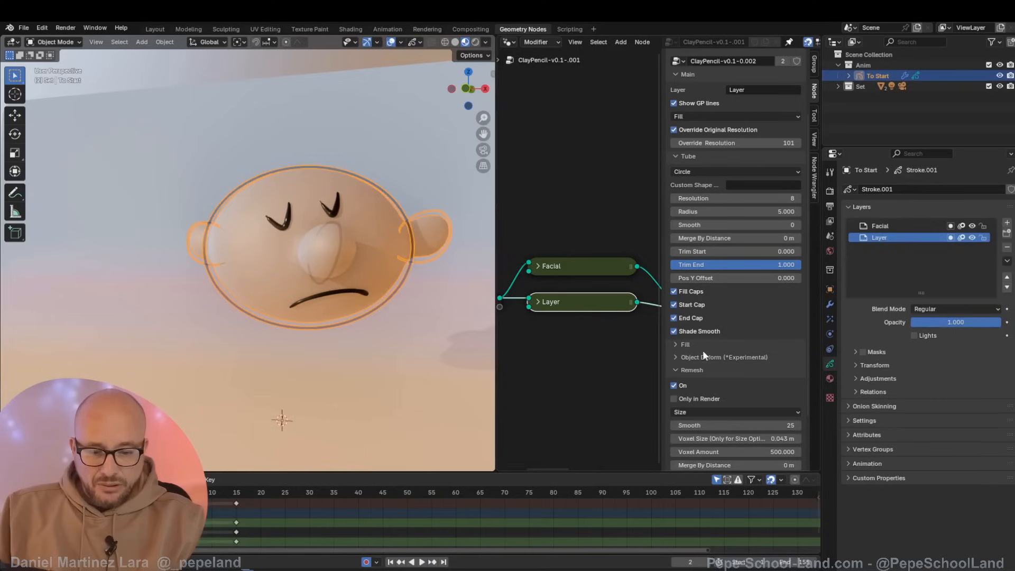
pyautogui.click(682, 398)
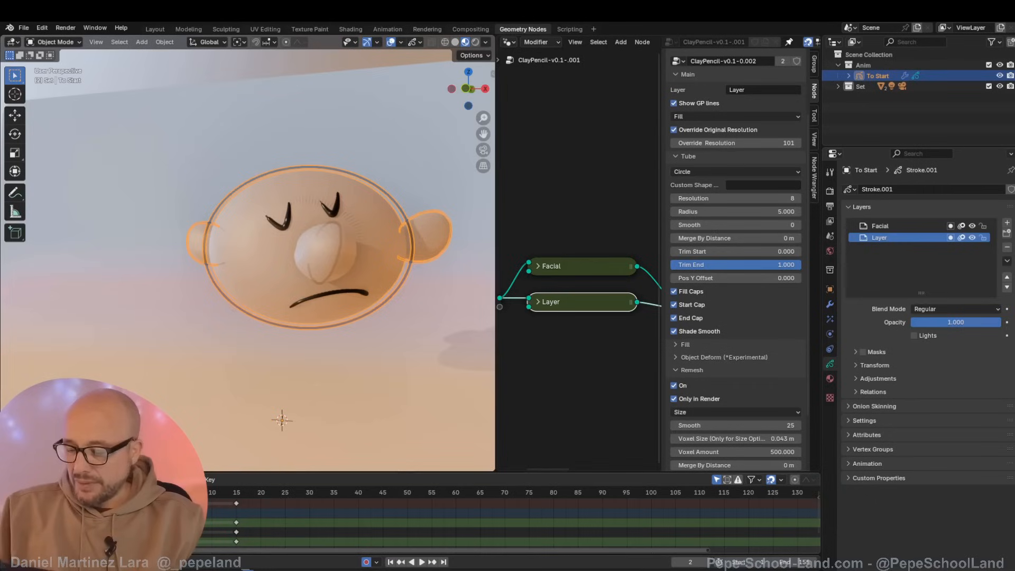
# Step: Delete the head's keyframes at frame 15 and play the timeline
pyautogui.click(235, 503)
pyautogui.press('Delete')
pyautogui.press('space')
# Step: From the camera view in Edit Mode, rotate all the head's strokes and shift them toward negative X at frame 15
pyautogui.hotkey('ctrl', 'Tab')
pyautogui.click(368, 309)
pyautogui.hotkey('alt', 'a')
pyautogui.press('KP_0')
pyautogui.press('a')
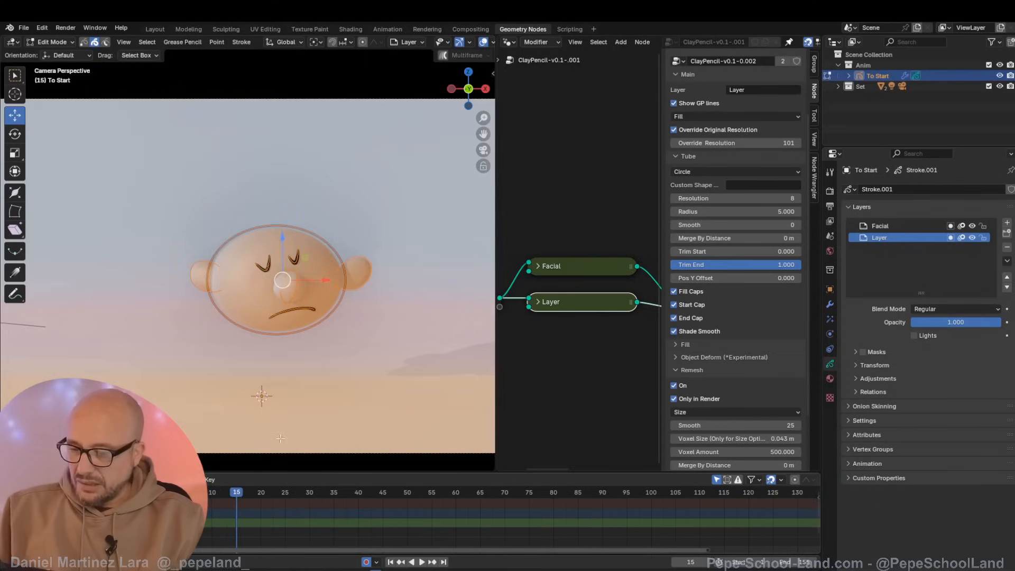
pyautogui.press('r')
pyautogui.press('r')
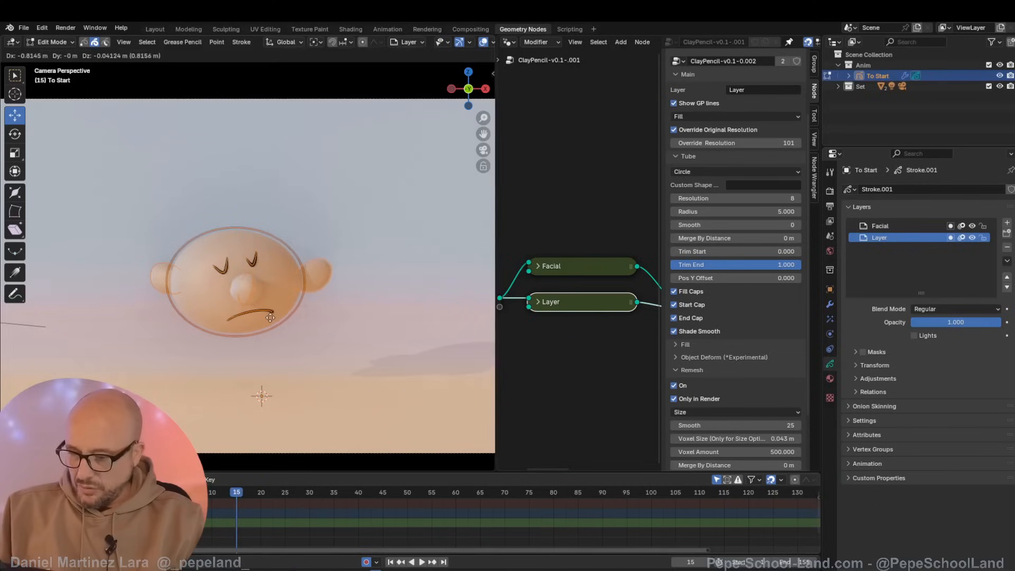
pyautogui.click(258, 361)
pyautogui.press('space')
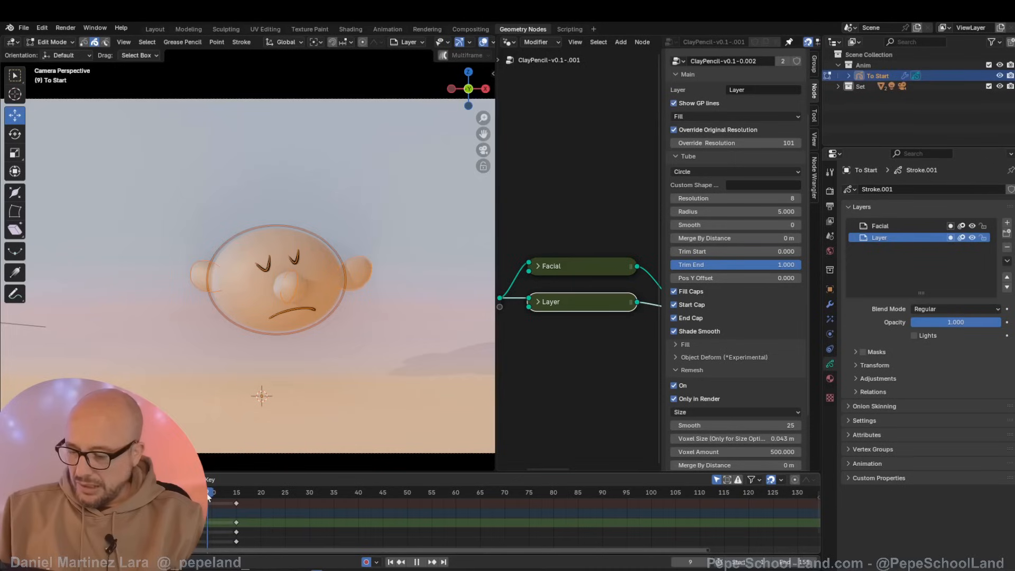
# Step: At frame 9, lower and shift the whole head toward negative X, rotate it into an in-between pose, and preview the animation
pyautogui.moveTo(285, 282)
pyautogui.mouseDown()
pyautogui.moveTo(278, 302)
pyautogui.moveTo(265, 300)
pyautogui.mouseUp()
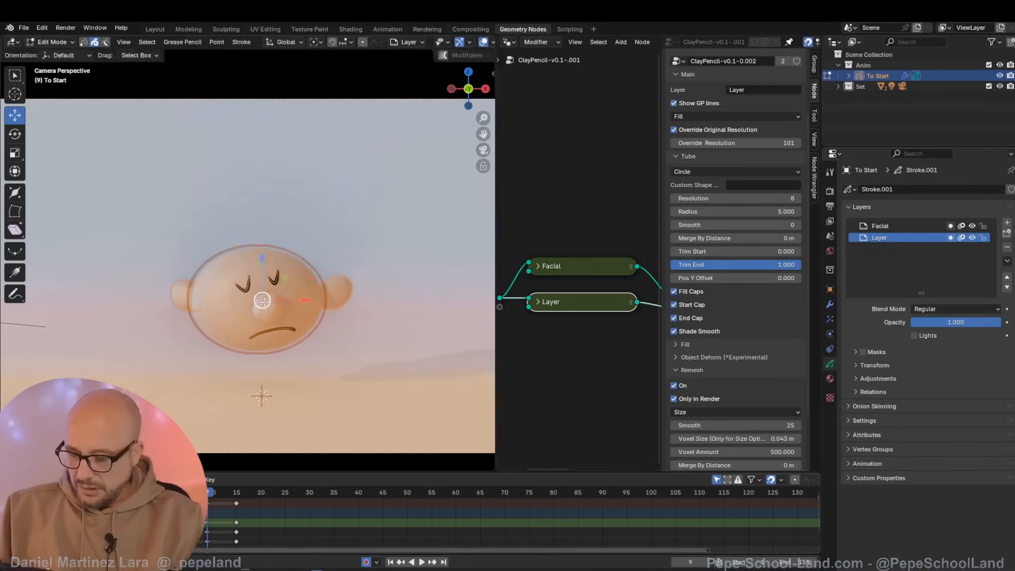
pyautogui.press('r')
pyautogui.press('r')
pyautogui.click(270, 305)
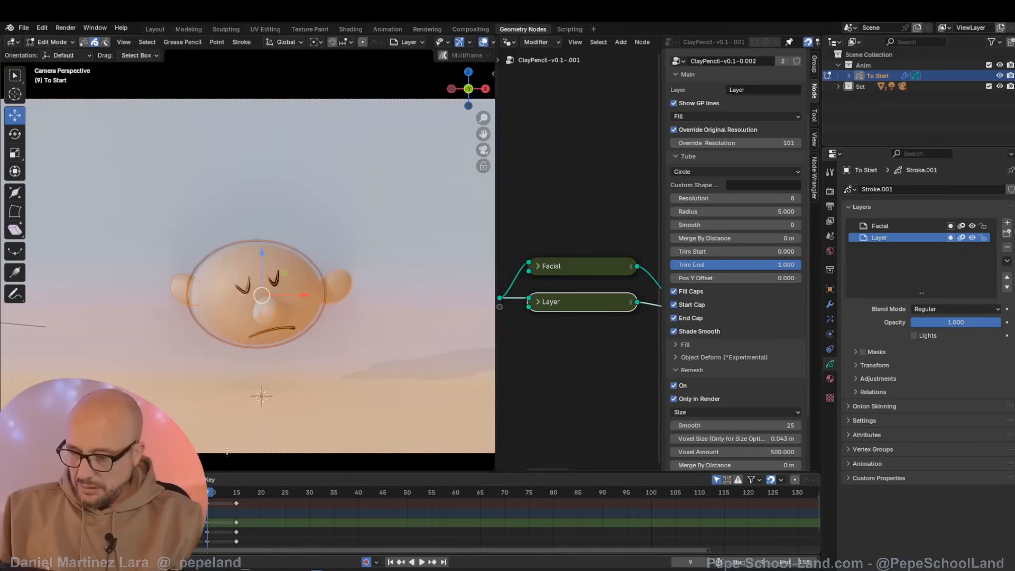
pyautogui.press('space')
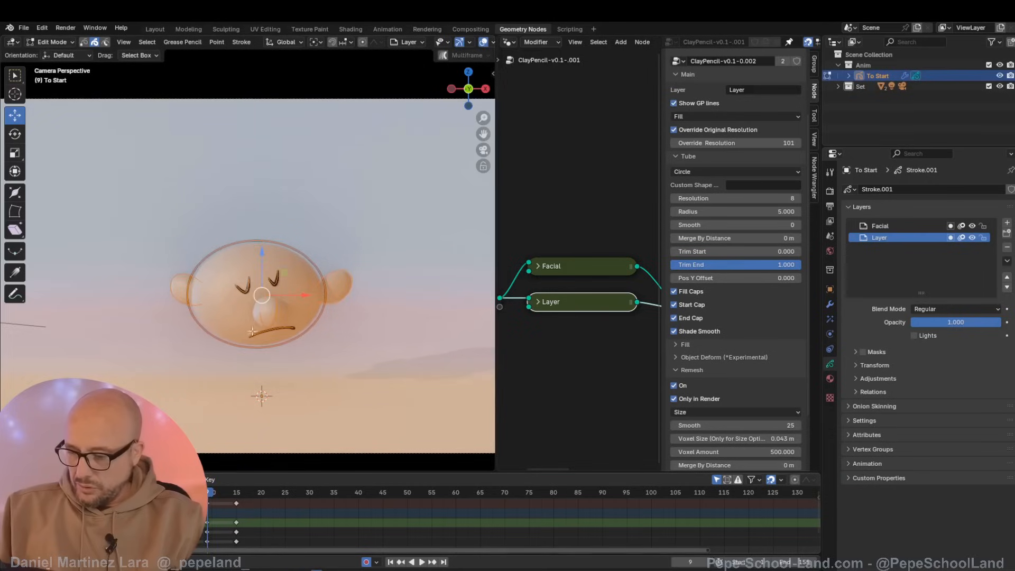
pyautogui.press('r')
pyautogui.press('r')
pyautogui.click(264, 328)
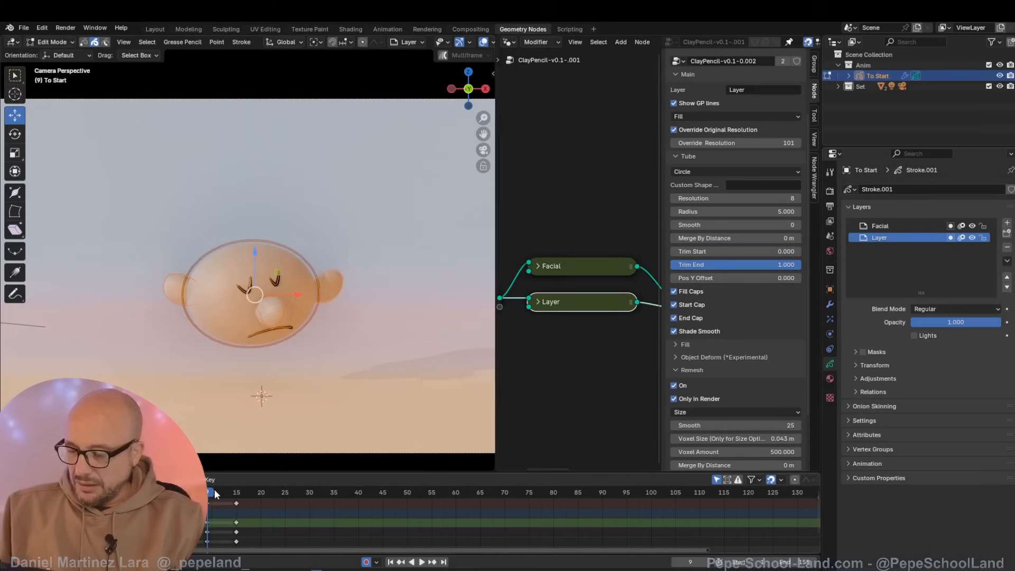
pyautogui.press('space')
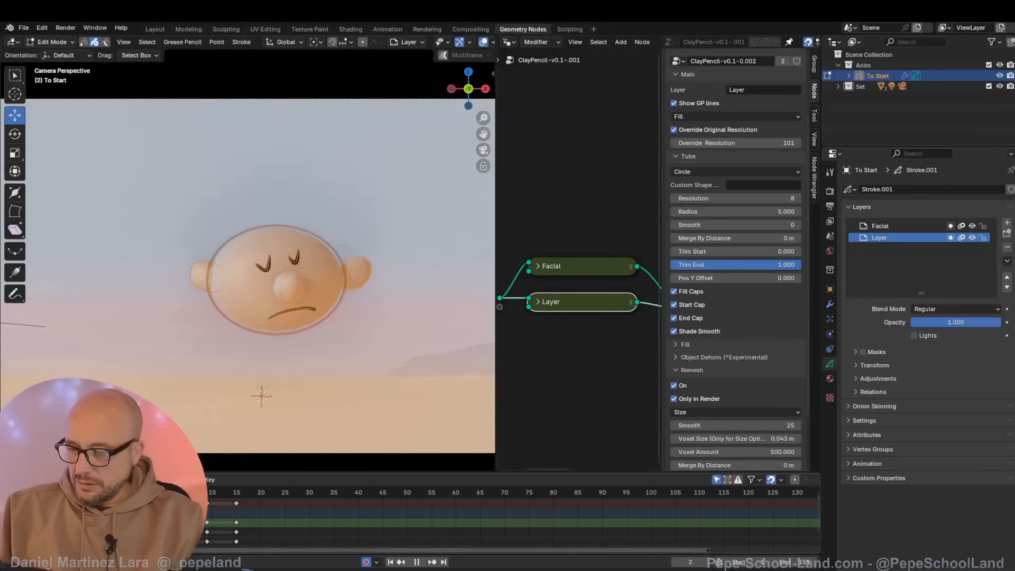
pyautogui.press('space')
# Step: Make the Facial layer active at frame 15 and delete the eye and mouth strokes in Edit Mode
pyautogui.scroll(2, 266, 290)
pyautogui.hotkey('ctrl', 'Tab')
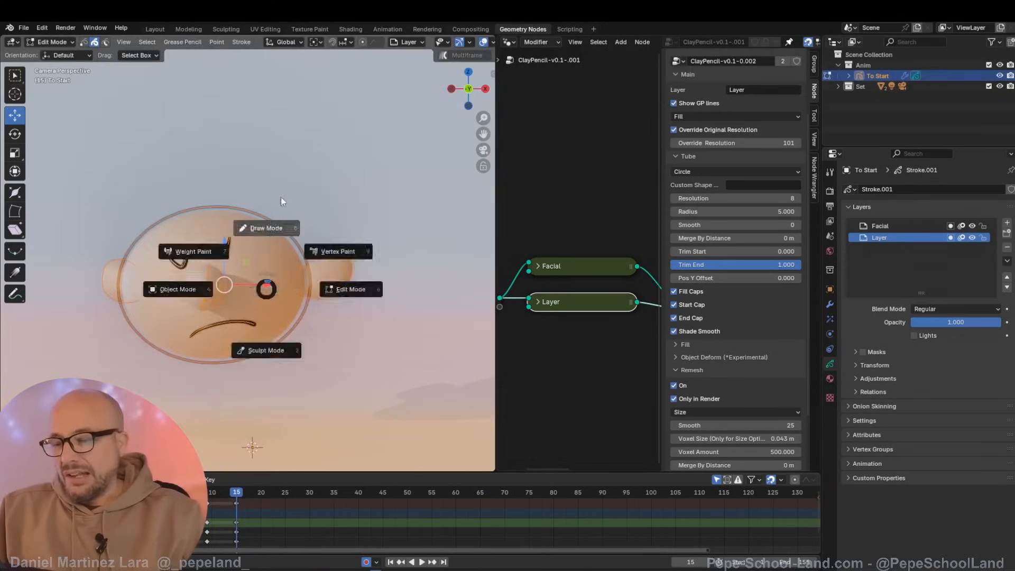
pyautogui.click(276, 218)
pyautogui.scroll(3, 290, 244)
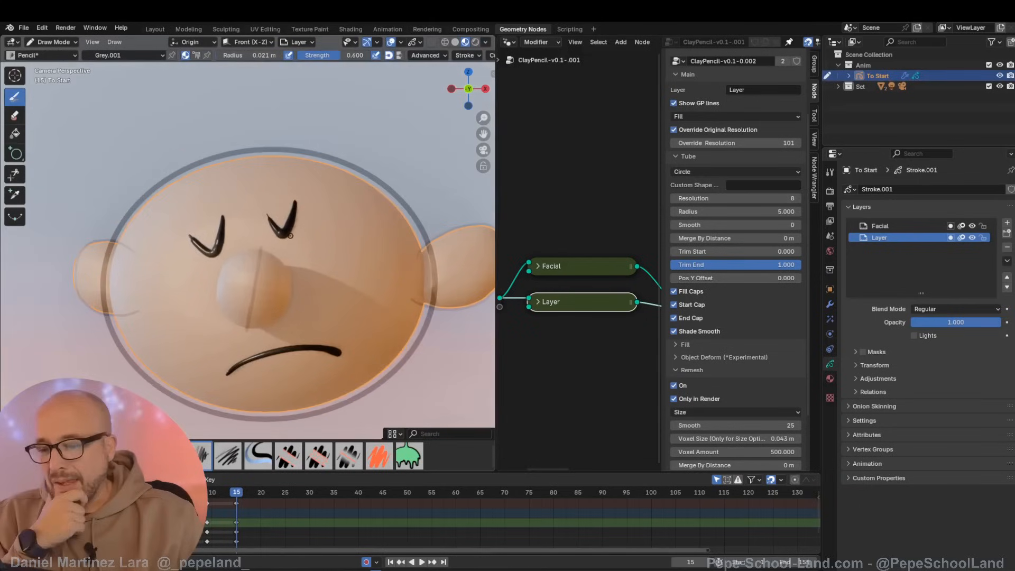
pyautogui.keyDown('shift'); pyautogui.moveTo(290, 236); pyautogui.dragTo(314, 238, button='middle'); pyautogui.keyUp('shift')
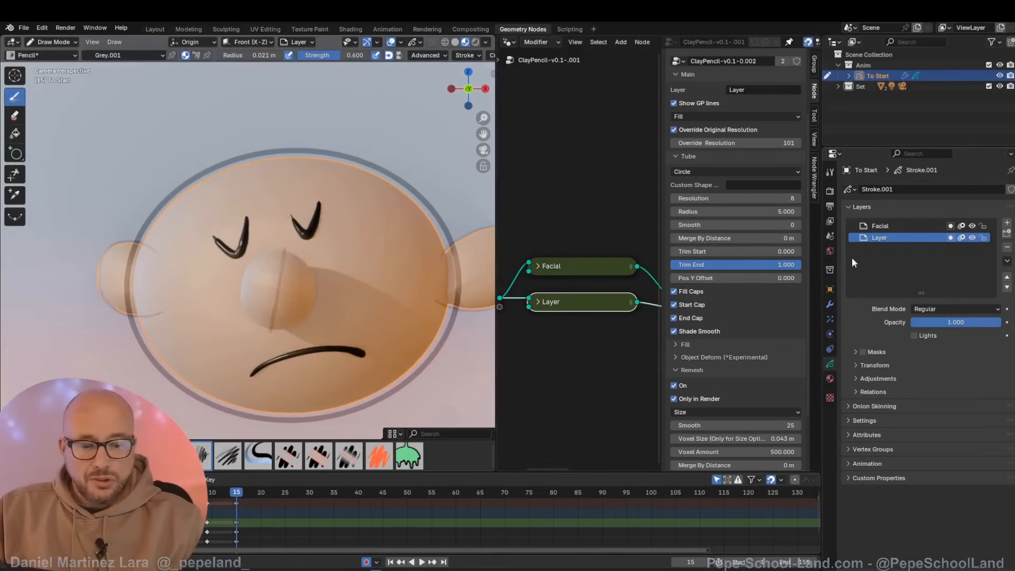
pyautogui.click(886, 226)
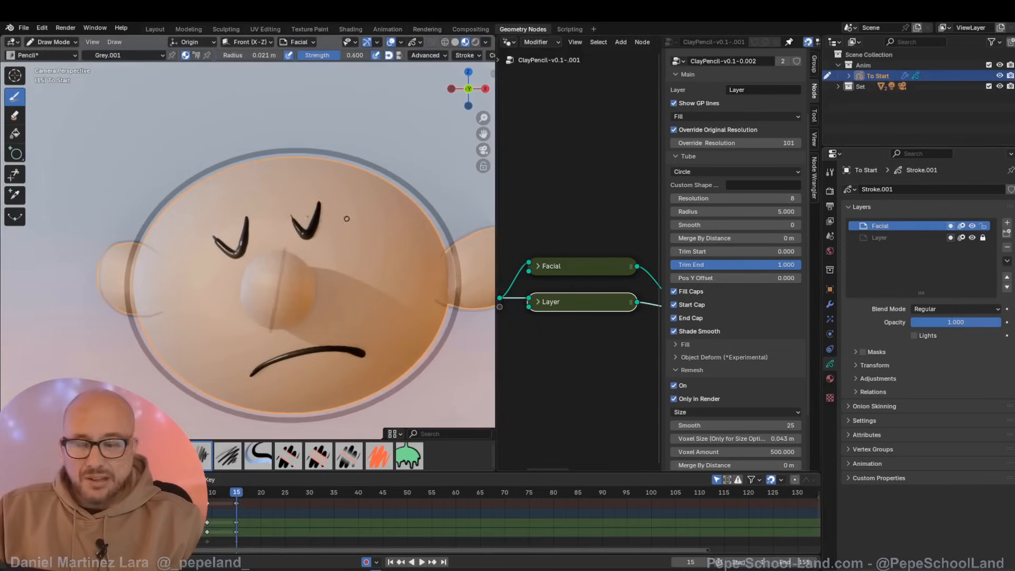
pyautogui.hotkey('ctrl', 'Tab')
pyautogui.click(335, 225)
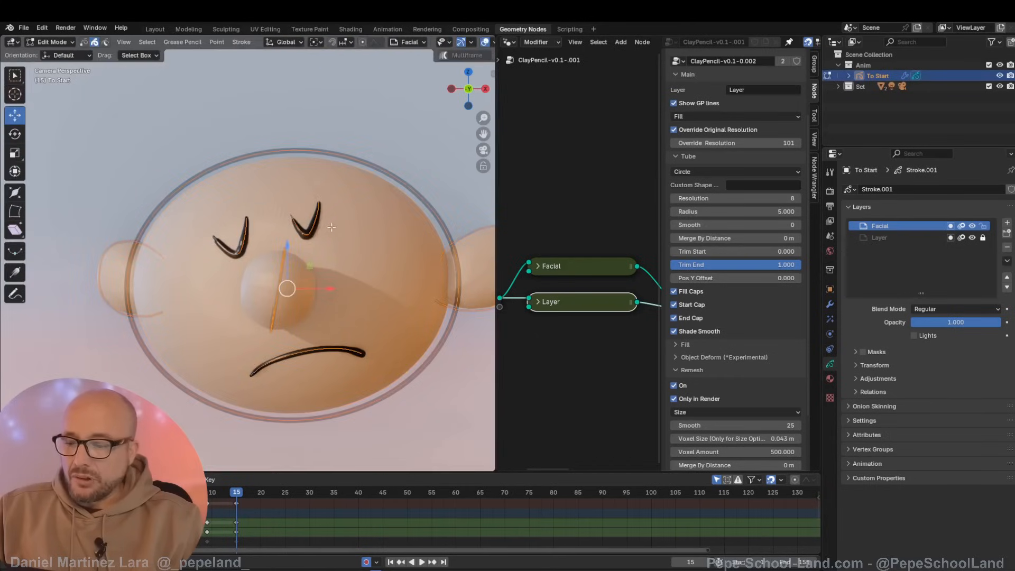
pyautogui.press('x')
pyautogui.click(316, 224)
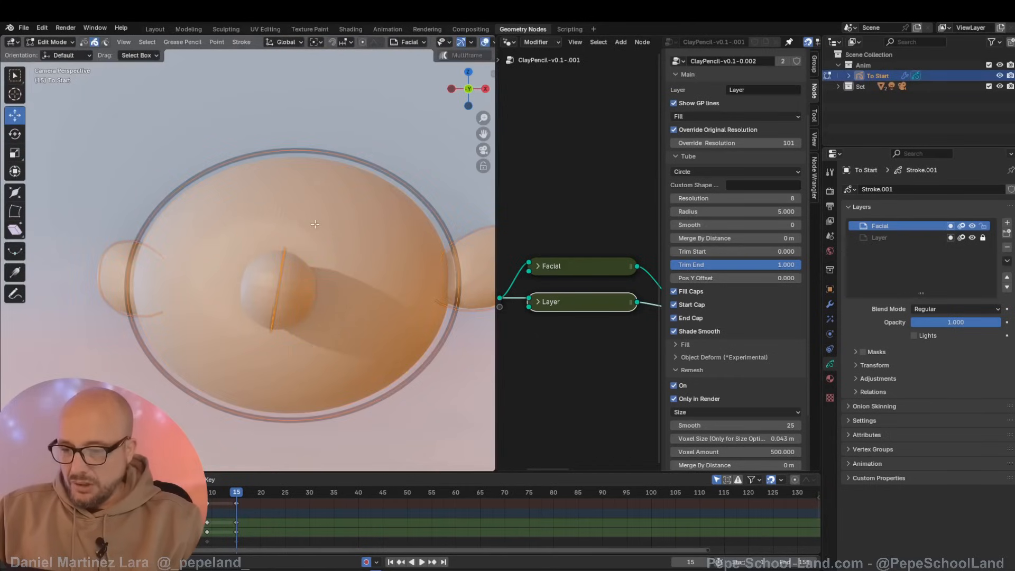
# Step: Return to Draw Mode and set the stroke placement to Surface
pyautogui.press('Tab')
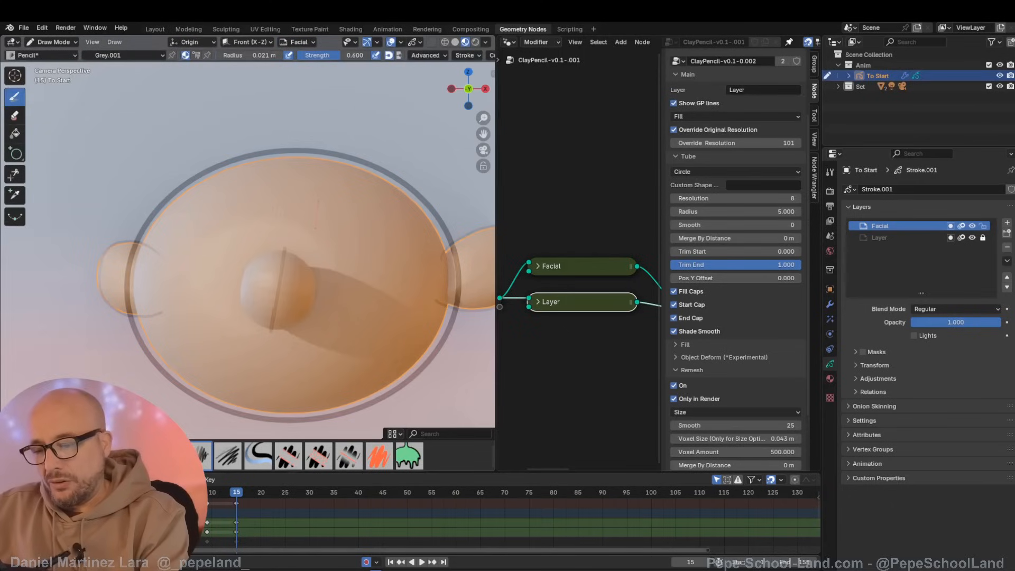
pyautogui.hotkey('ctrl', 'z')
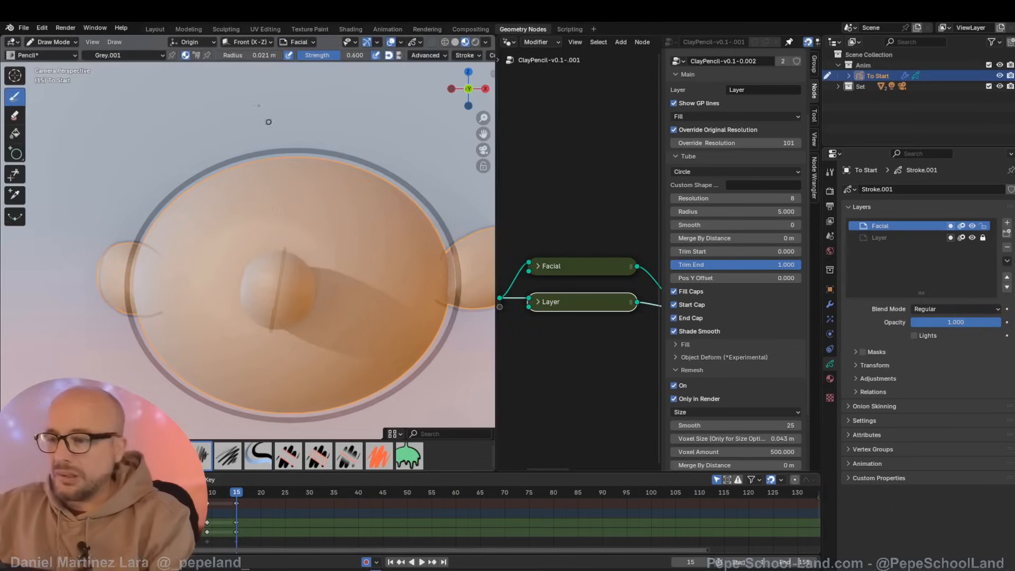
pyautogui.click(196, 43)
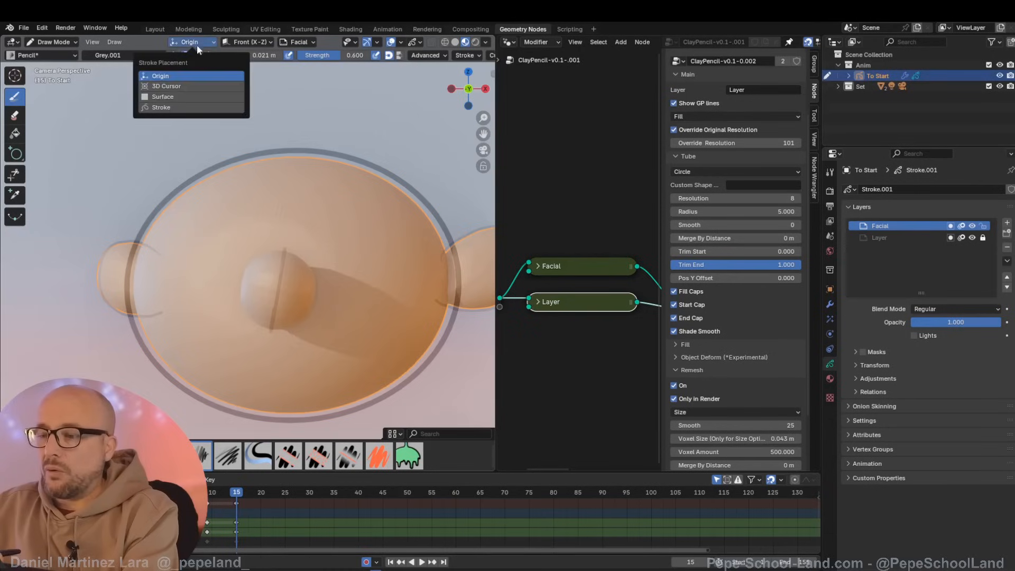
pyautogui.click(172, 96)
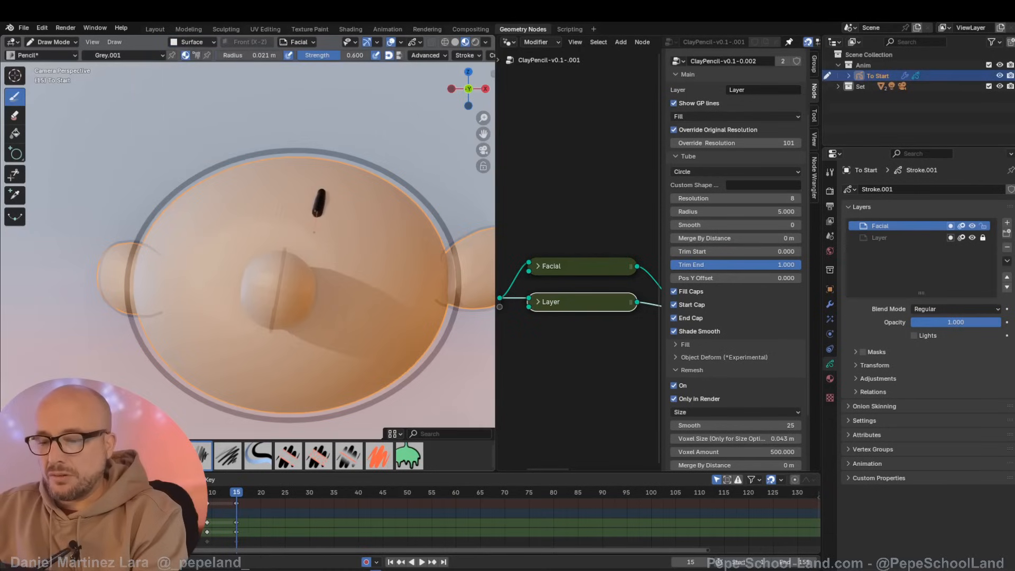
# Step: Undo the trial stroke, then draw two vertical eyes above the nose and a slanted smile below it
pyautogui.hotkey('ctrl', 'z')
pyautogui.moveTo(310, 199); pyautogui.dragTo(312, 243)
pyautogui.moveTo(245, 212); pyautogui.dragTo(245, 254)
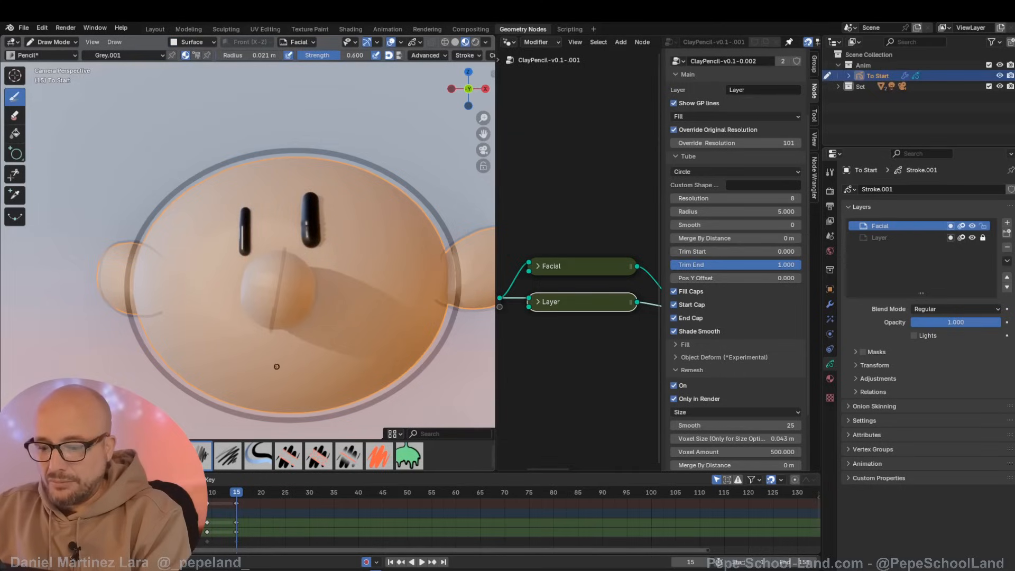
pyautogui.moveTo(267, 368)
pyautogui.mouseDown()
pyautogui.moveTo(339, 352)
pyautogui.moveTo(378, 300)
pyautogui.moveTo(318, 355)
pyautogui.moveTo(278, 368)
pyautogui.moveTo(365, 323)
pyautogui.moveTo(336, 351)
pyautogui.mouseUp()
# Step: Even out the eye strokes with the Thickness brush in Sculpt Mode and preview the animation
pyautogui.hotkey('ctrl', 'Tab')
pyautogui.click(369, 318)
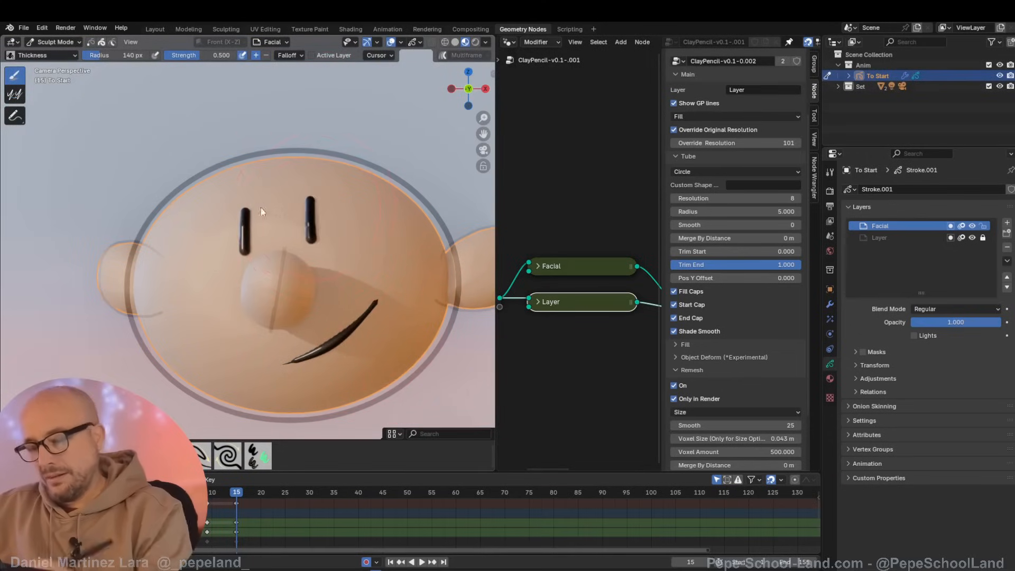
pyautogui.press('space')
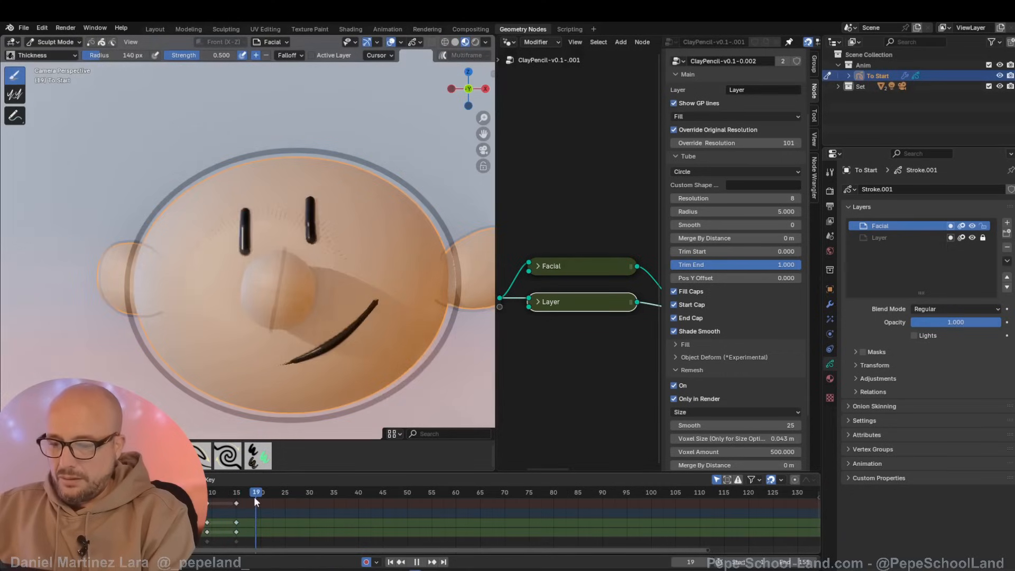
pyautogui.press('space')
# Step: Return to Draw Mode and draw two arched eyebrows above the eyes, undoing and redrawing the first attempt
pyautogui.hotkey('ctrl', 'Tab')
pyautogui.moveTo(221, 202); pyautogui.dragTo(261, 180)
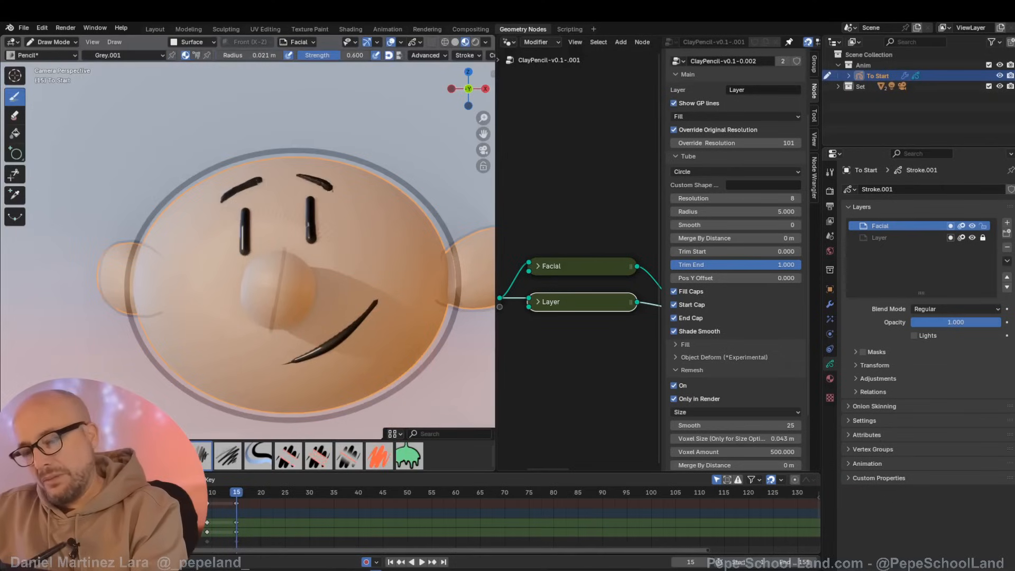
pyautogui.hotkey('ctrl', 'z')
pyautogui.hotkey('ctrl', 'z')
pyautogui.moveTo(217, 201); pyautogui.dragTo(255, 182)
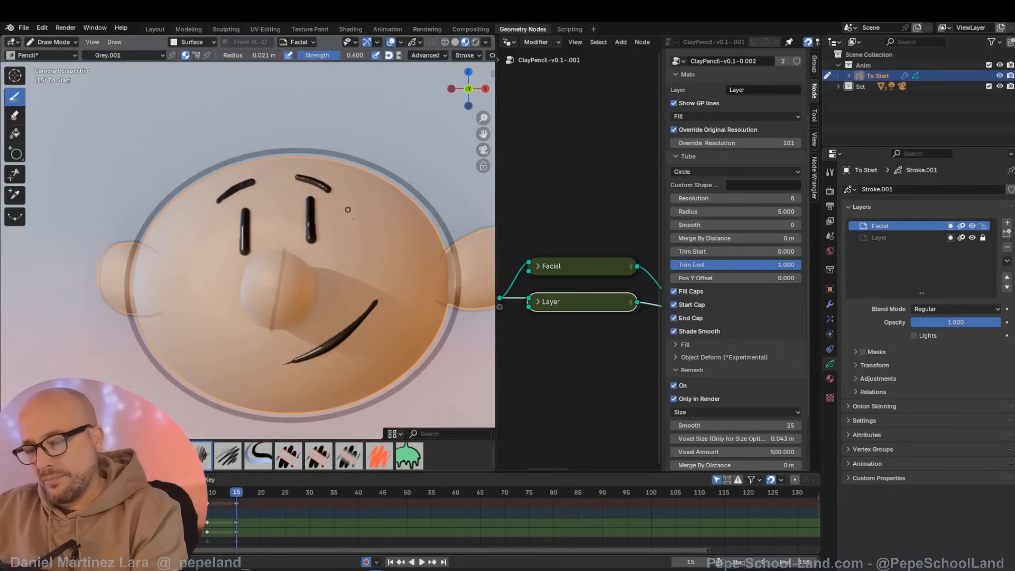
# Step: At frame 15 in Edit Mode, freely rotate the nose stroke, shift it about 0.13 m across the face, and preview the animation
pyautogui.scroll(-1, 404, 349)
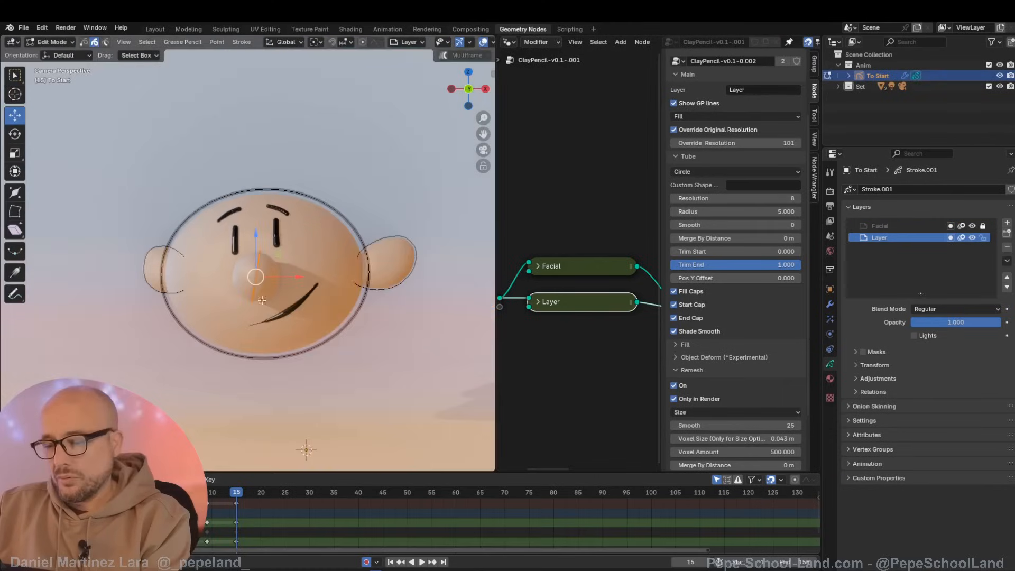
pyautogui.press('r')
pyautogui.press('r')
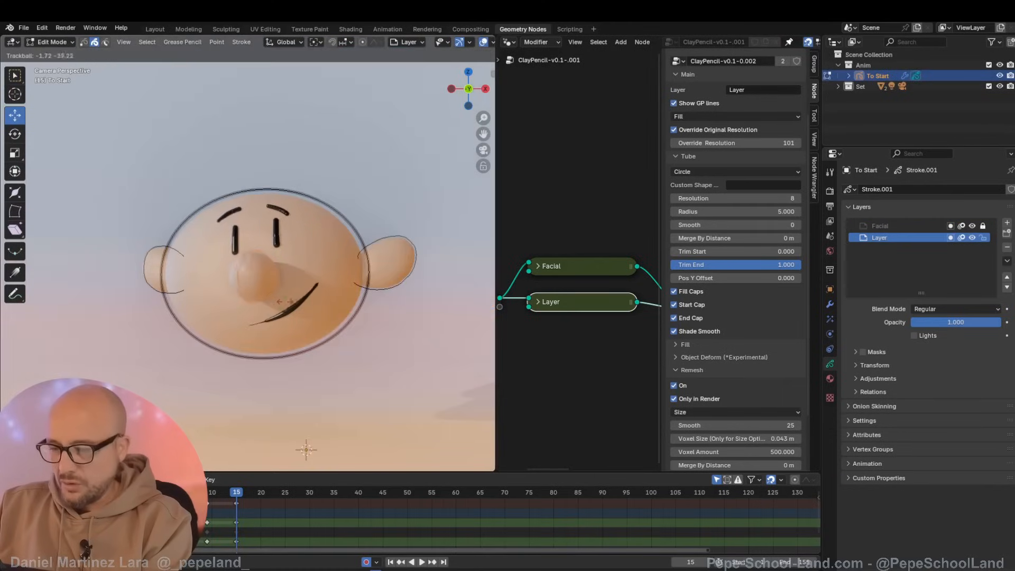
pyautogui.click(271, 304)
pyautogui.press('g')
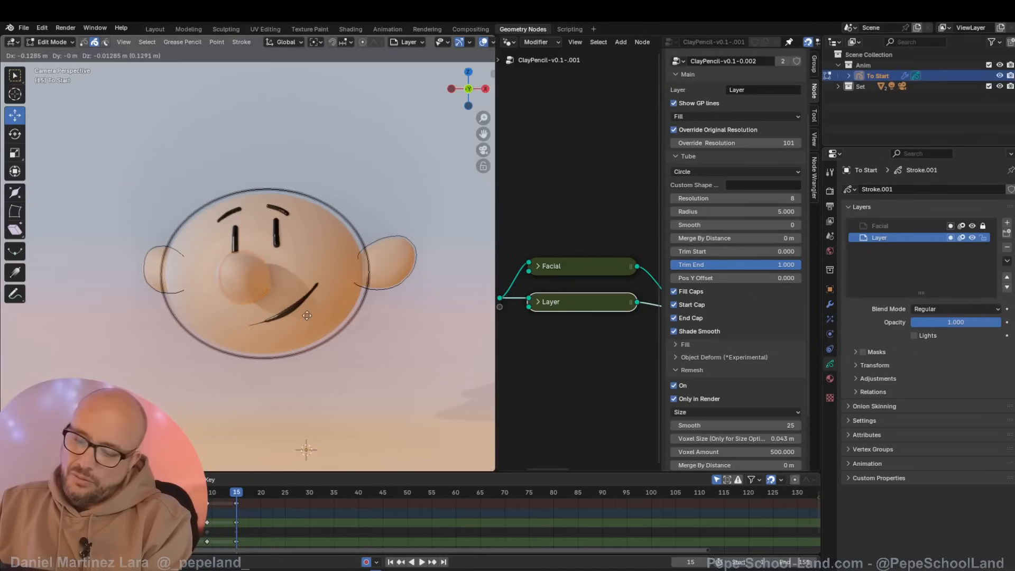
pyautogui.click(309, 316)
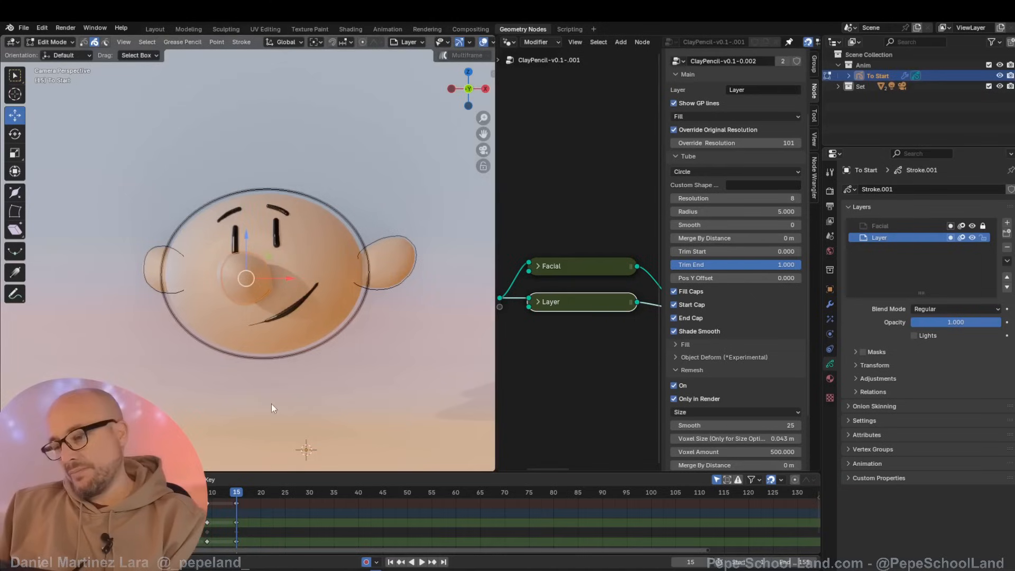
pyautogui.press('space')
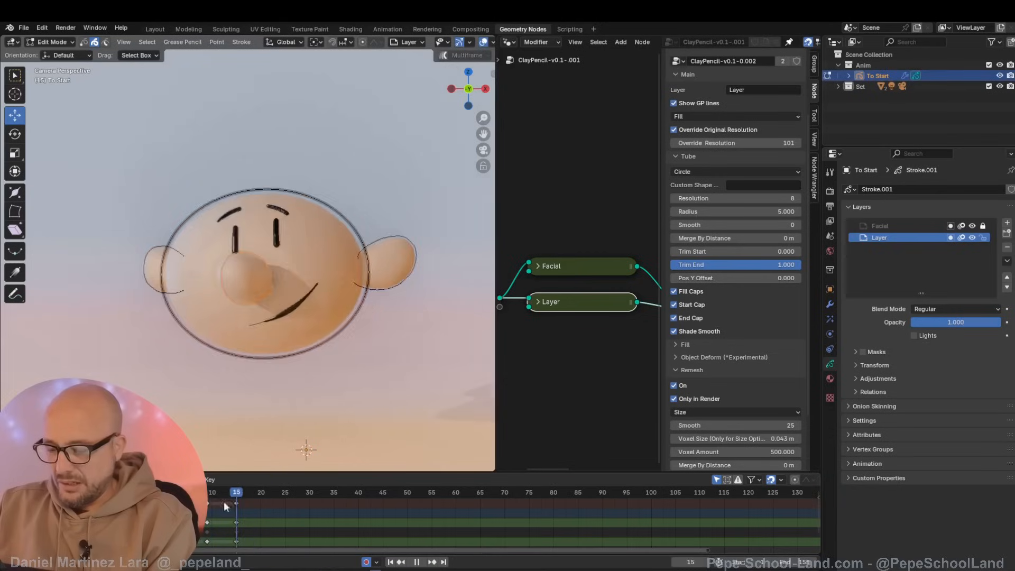
pyautogui.press('space')
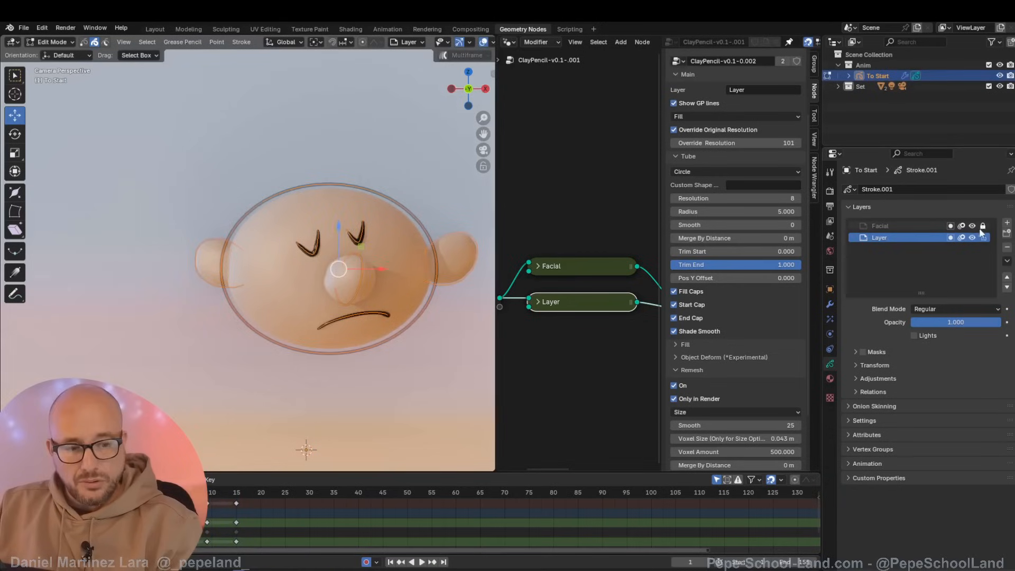
# Step: Unlock the Facial layer and reshape the head at frame 2 with the Pull brush in Sculpt Mode
pyautogui.hotkey('ctrl', 'Tab')
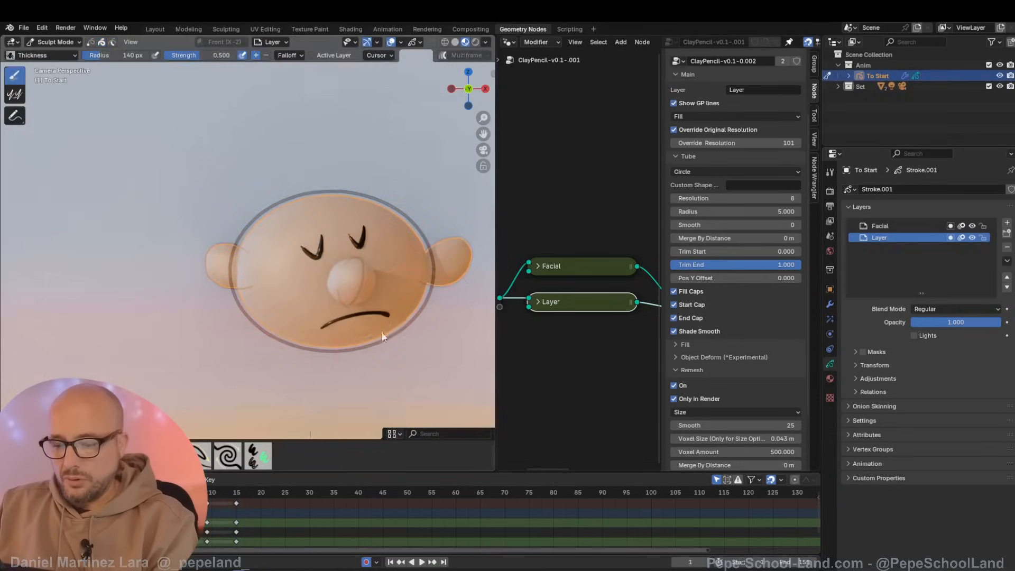
pyautogui.press('Home')
pyautogui.scroll(2, 318, 516)
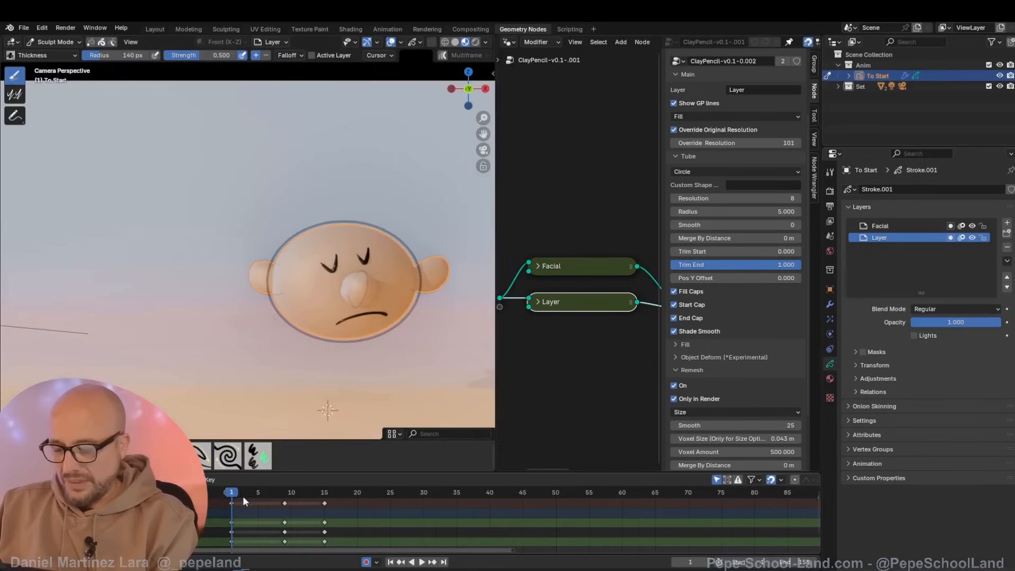
pyautogui.press('Right')
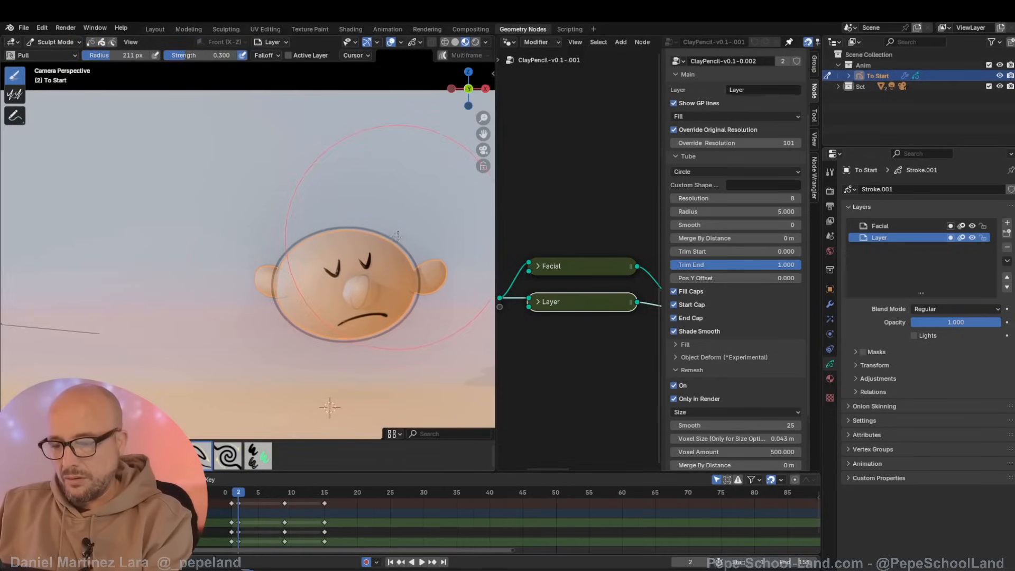
pyautogui.press('g')
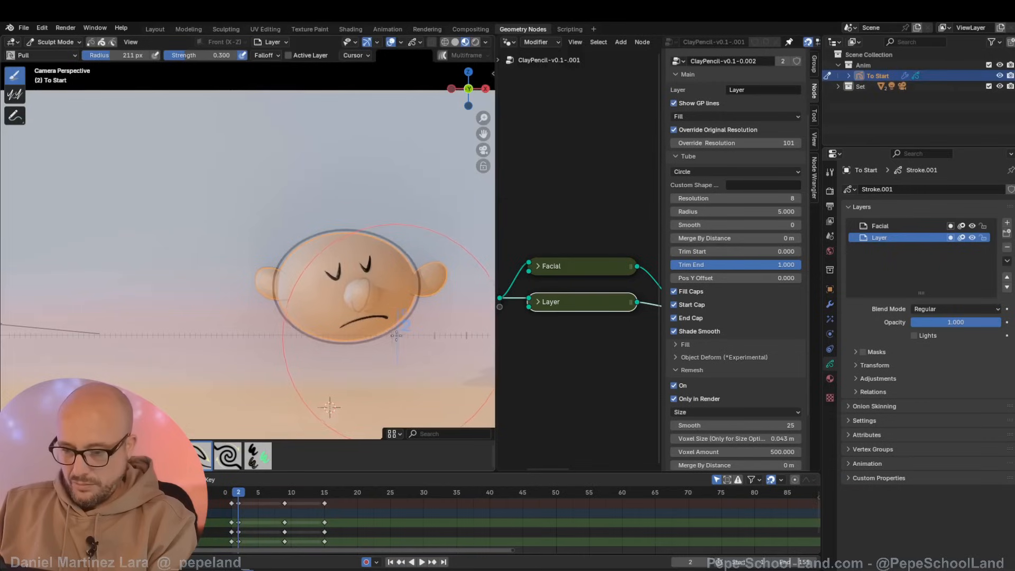
pyautogui.moveTo(398, 334); pyautogui.dragTo(400, 337)
# Step: Deform the head outline around frames 8 and 10 with the Pull brush
pyautogui.moveTo(252, 494); pyautogui.dragTo(290, 495)
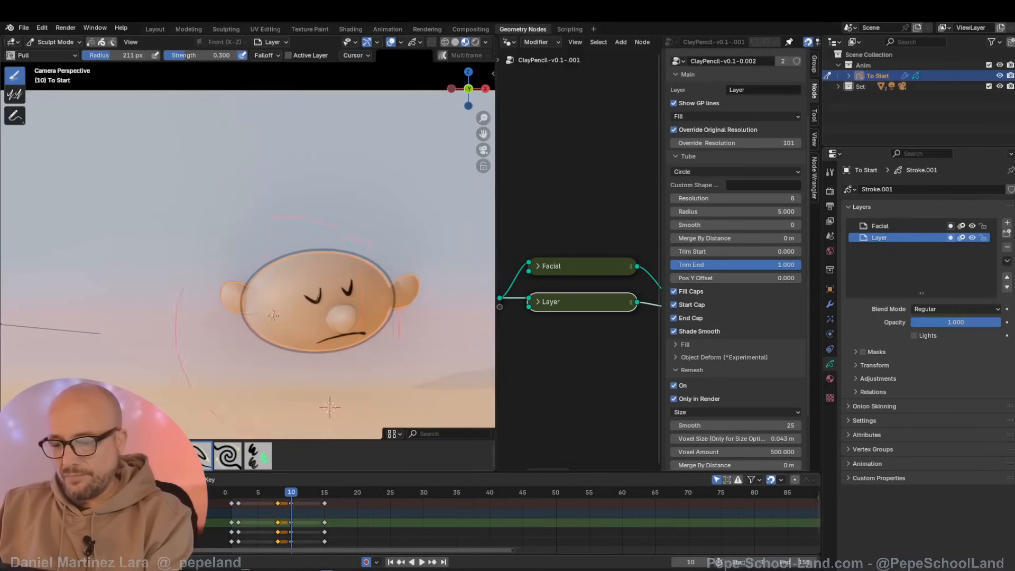
pyautogui.press('Down')
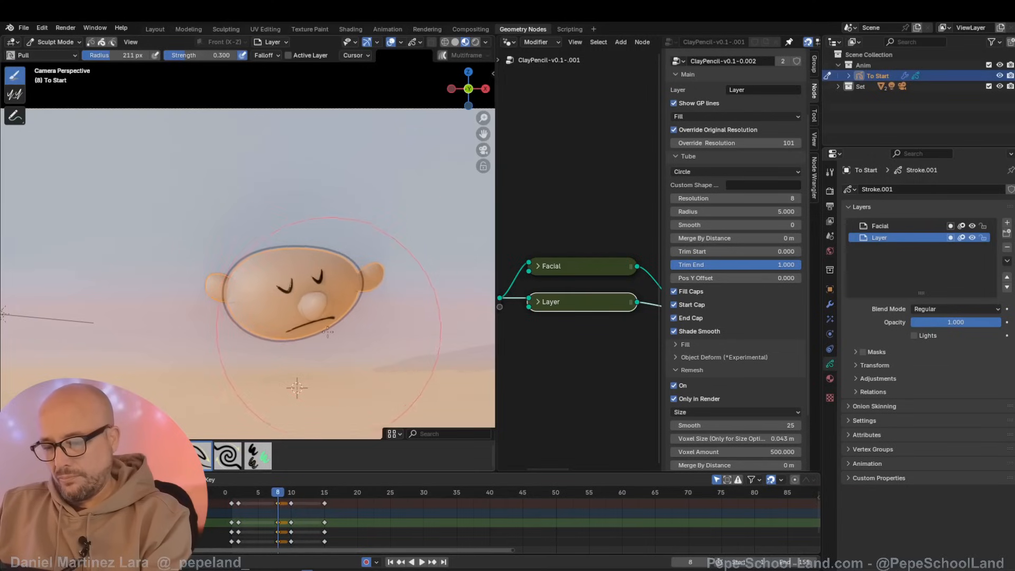
pyautogui.keyDown('ctrl'); pyautogui.moveTo(336, 300); pyautogui.dragTo(341, 269, button='middle'); pyautogui.keyUp('ctrl')
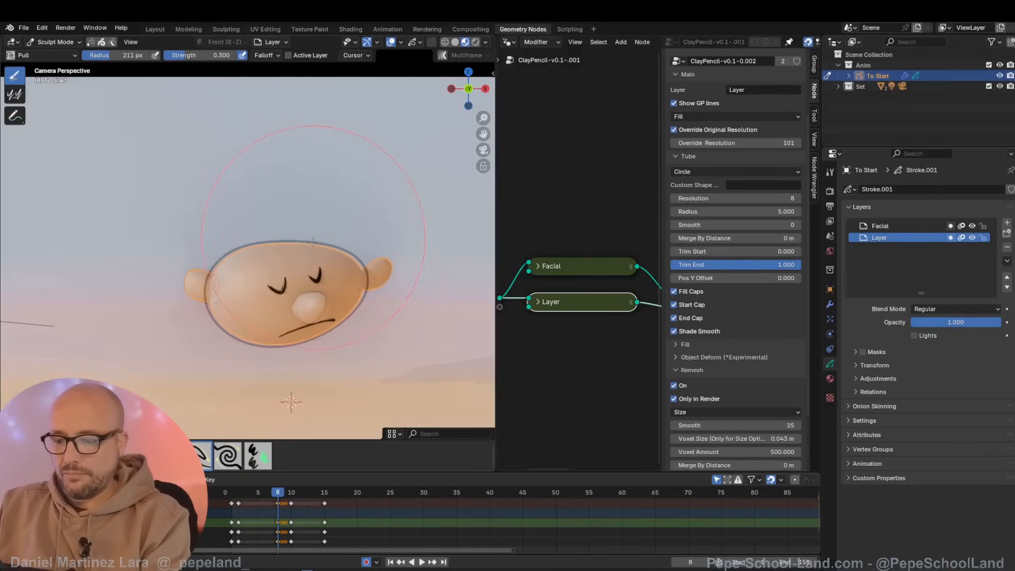
pyautogui.moveTo(311, 255); pyautogui.dragTo(309, 245)
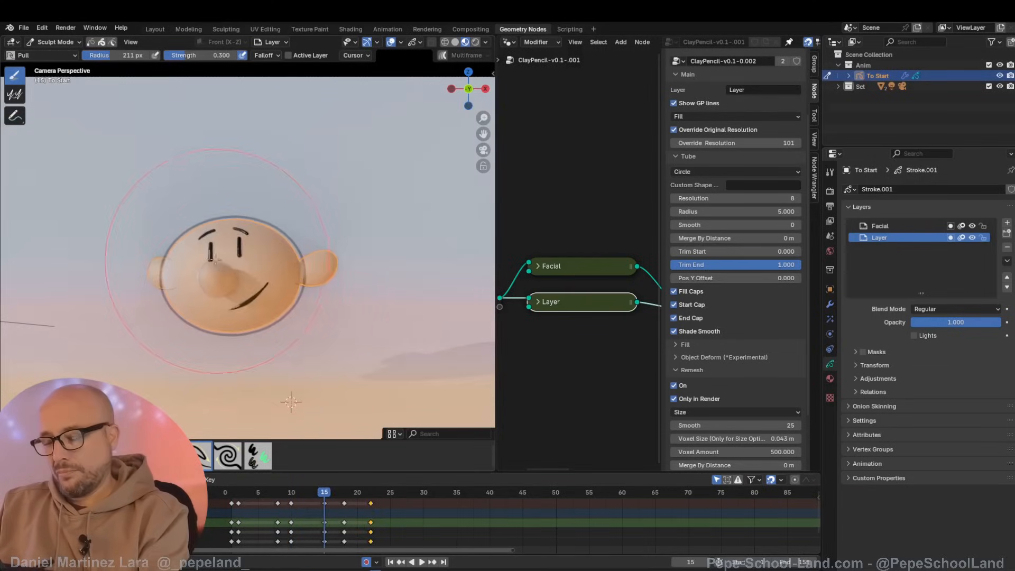
# Step: Pull the head's contour and ears into a tilted shape at frame 15, then scrub through the following frames
pyautogui.moveTo(263, 302); pyautogui.dragTo(267, 315)
pyautogui.moveTo(204, 320); pyautogui.dragTo(211, 317)
pyautogui.moveTo(316, 236); pyautogui.dragTo(313, 251)
pyautogui.moveTo(290, 217); pyautogui.dragTo(278, 232)
pyautogui.moveTo(335, 280); pyautogui.dragTo(328, 279)
pyautogui.moveTo(178, 278); pyautogui.dragTo(171, 278)
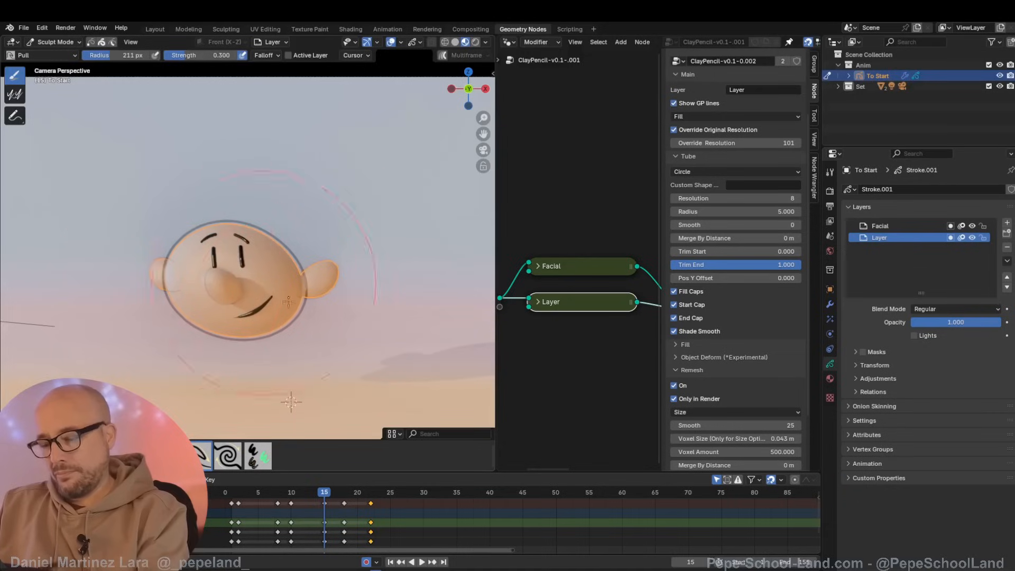
pyautogui.moveTo(327, 492)
pyautogui.mouseDown()
pyautogui.moveTo(244, 503)
pyautogui.moveTo(365, 507)
pyautogui.moveTo(341, 515)
pyautogui.mouseUp()
pyautogui.moveTo(342, 516)
pyautogui.mouseDown()
pyautogui.moveTo(399, 499)
pyautogui.moveTo(284, 505)
pyautogui.moveTo(347, 497)
pyautogui.mouseUp()
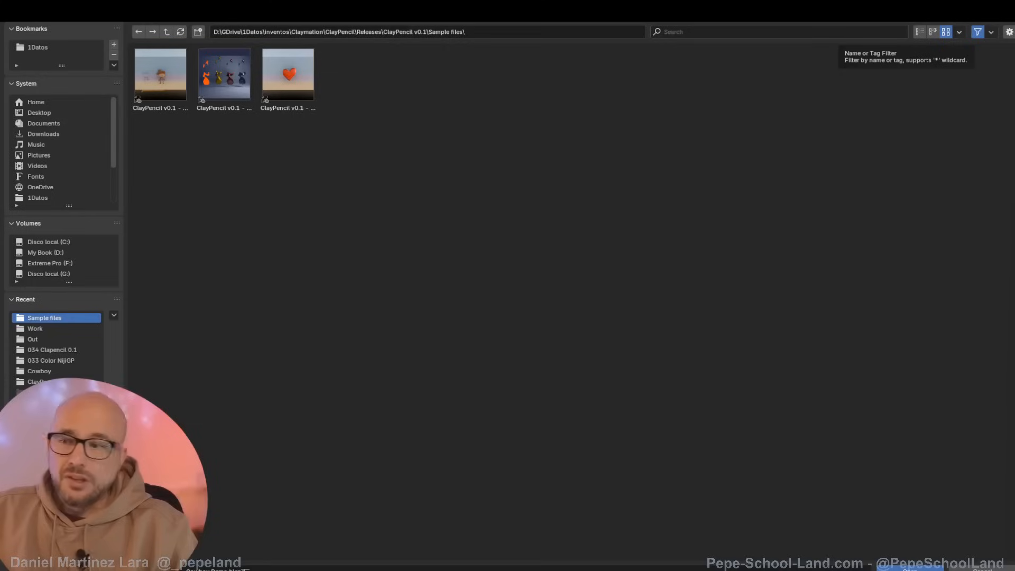
# Step: Open the cowboy scene from the ClayPencil v0.1 Sample files folder and play its animation
pyautogui.click(161, 87)
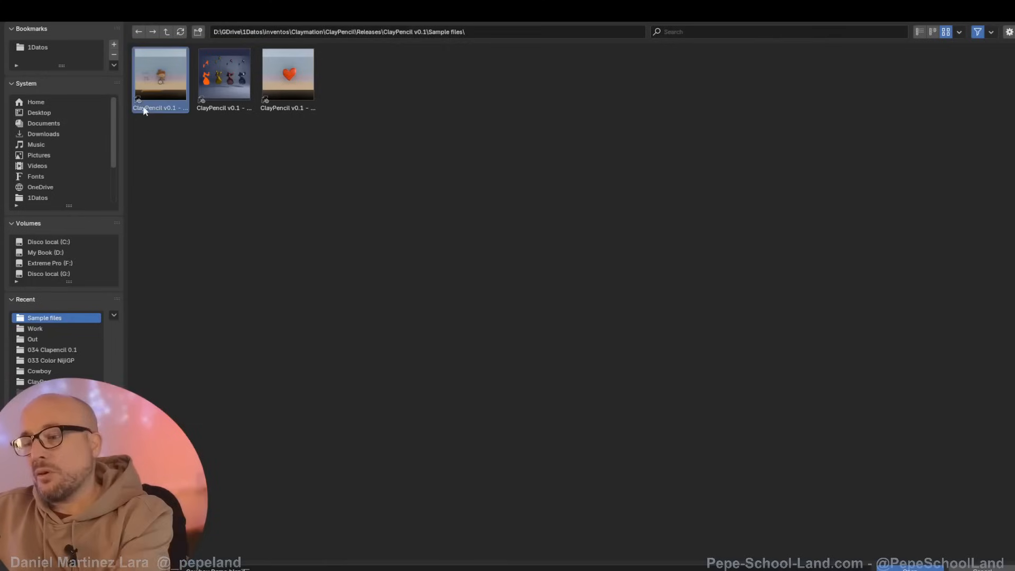
pyautogui.doubleClick(165, 94)
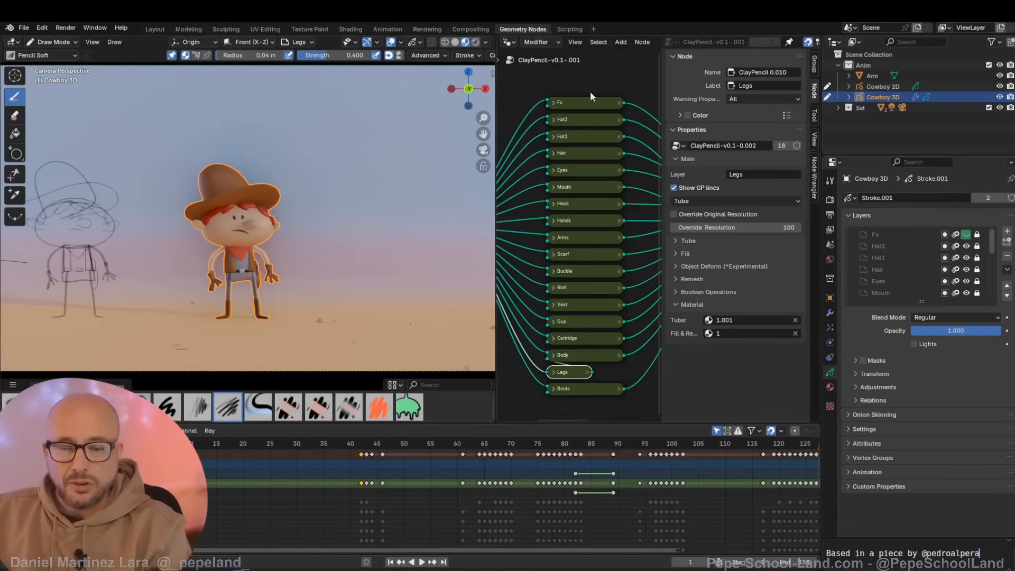
pyautogui.scroll(4, 231, 286)
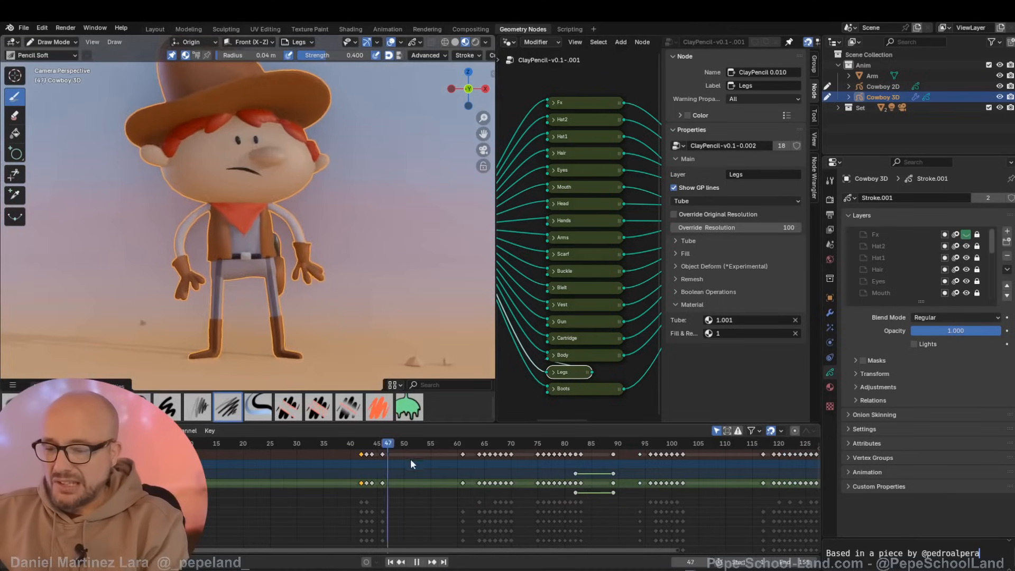
# Step: At frame 68, select the cowboy's front leg stroke in Edit Mode and pull its knee outwards in Sculpt Mode
pyautogui.hotkey('ctrl', 'Tab')
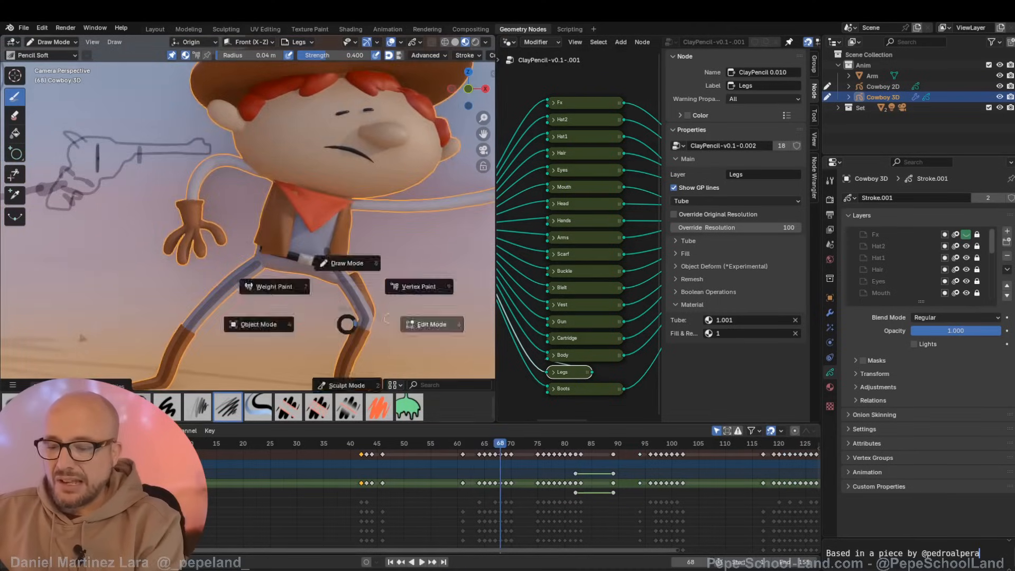
pyautogui.click(413, 324)
pyautogui.click(366, 326)
pyautogui.hotkey('ctrl', 'Tab')
pyautogui.moveTo(366, 321); pyautogui.dragTo(396, 306)
# Step: Apply Subdivide and Smooth to the selected leg stroke and bend its knee further with the Grab brush in Sculpt Mode
pyautogui.hotkey('ctrl', 'Tab')
pyautogui.click(392, 309)
pyautogui.rightClick(392, 309)
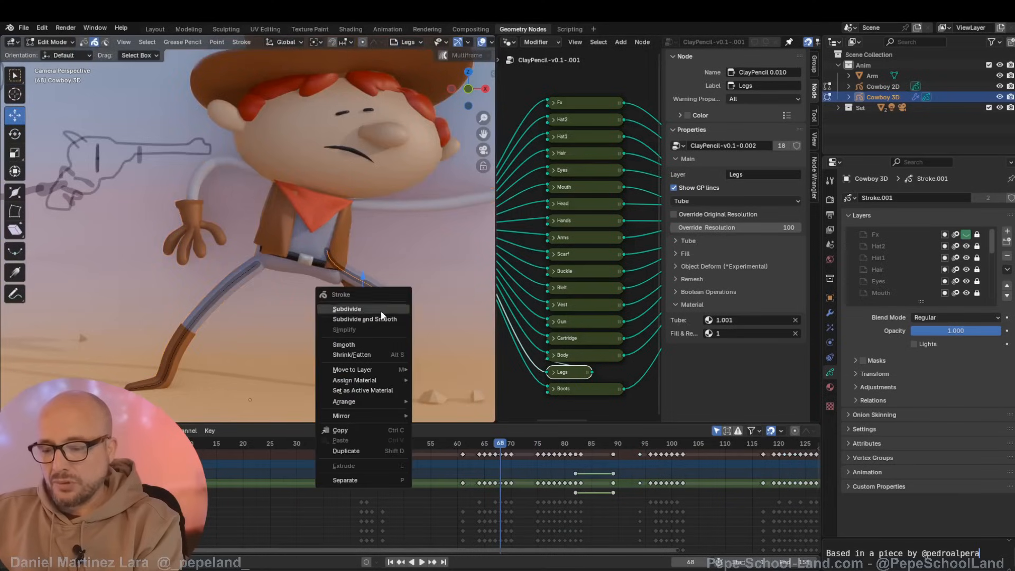
pyautogui.click(379, 321)
pyautogui.hotkey('ctrl', 'Tab')
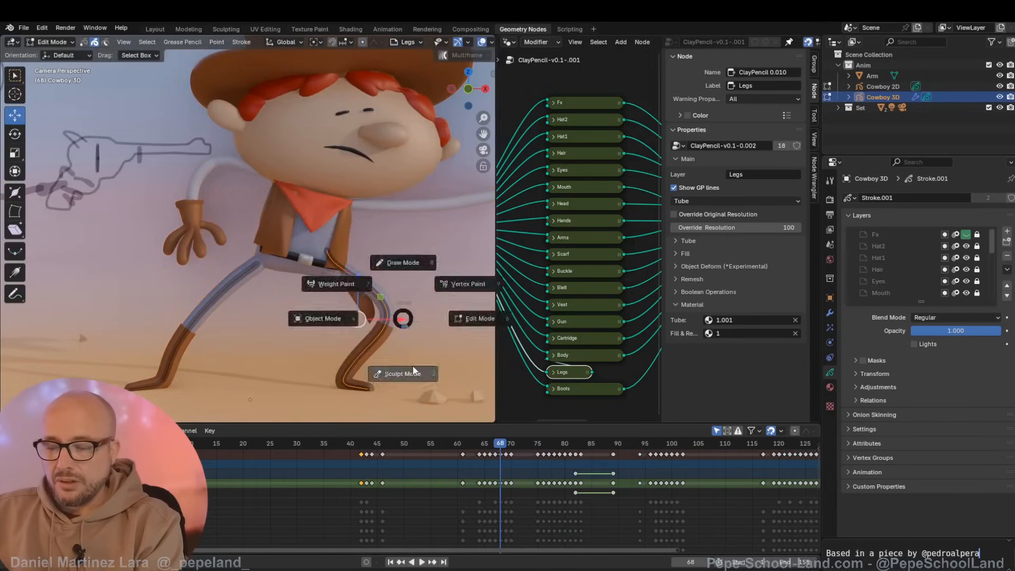
pyautogui.scroll(3, 384, 339)
pyautogui.moveTo(384, 347); pyautogui.dragTo(416, 330)
pyautogui.scroll(-5, 402, 305)
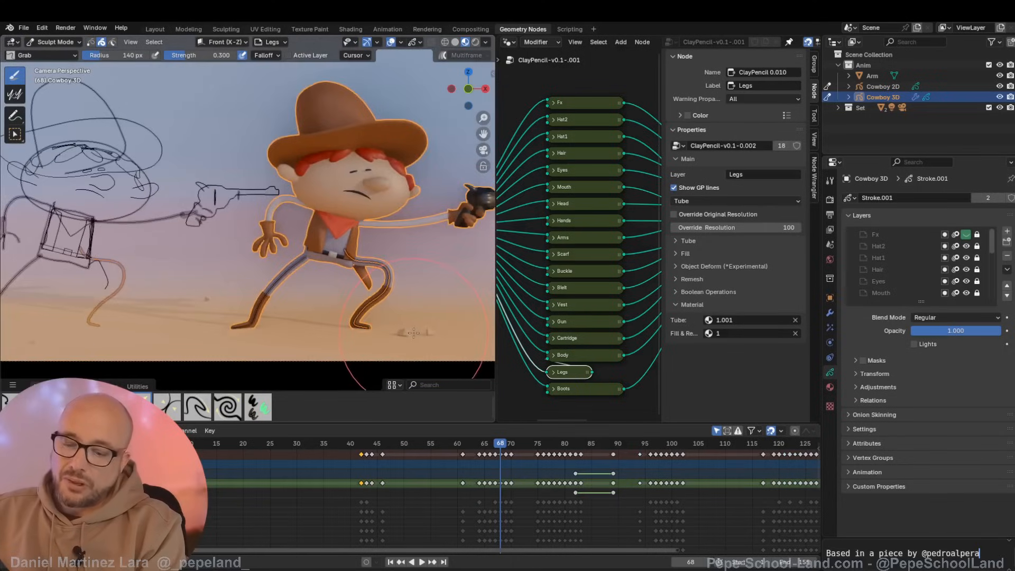
# Step: Review the leg stroke in Edit Mode and return the cowboy to Object Mode
pyautogui.press('Tab')
pyautogui.scroll(3, 402, 296)
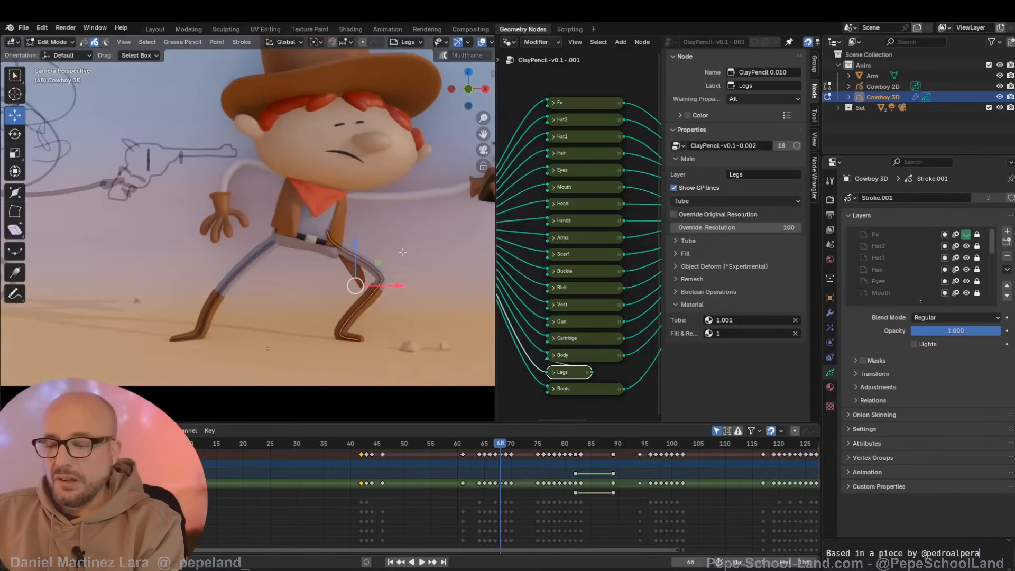
pyautogui.press('Tab')
pyautogui.keyDown('shift'); pyautogui.moveTo(398, 291); pyautogui.dragTo(382, 284, button='middle'); pyautogui.keyUp('shift')
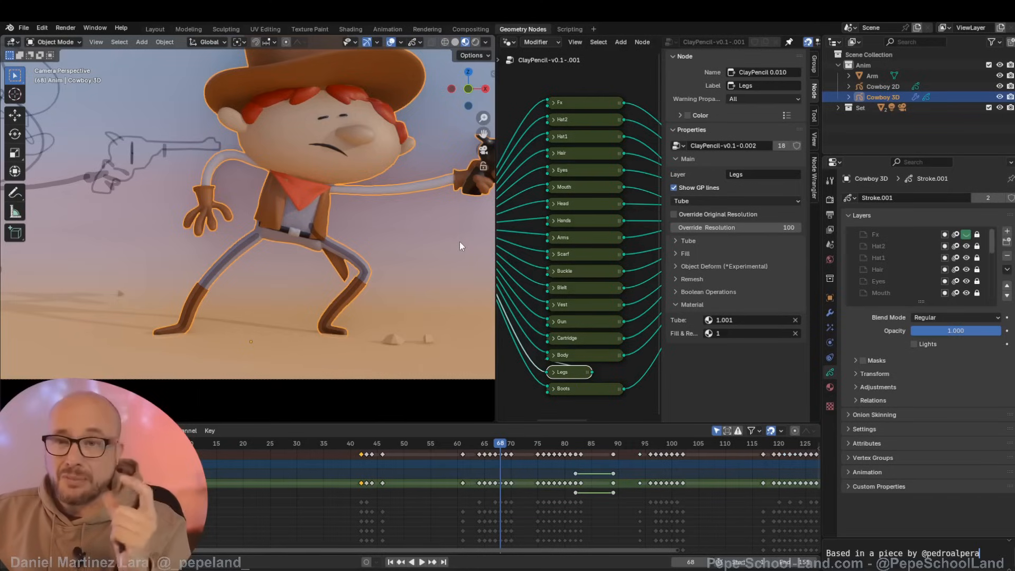
# Step: Widen the node editor and preview the Body node's output through a Viewer node
pyautogui.scroll(1, 599, 397)
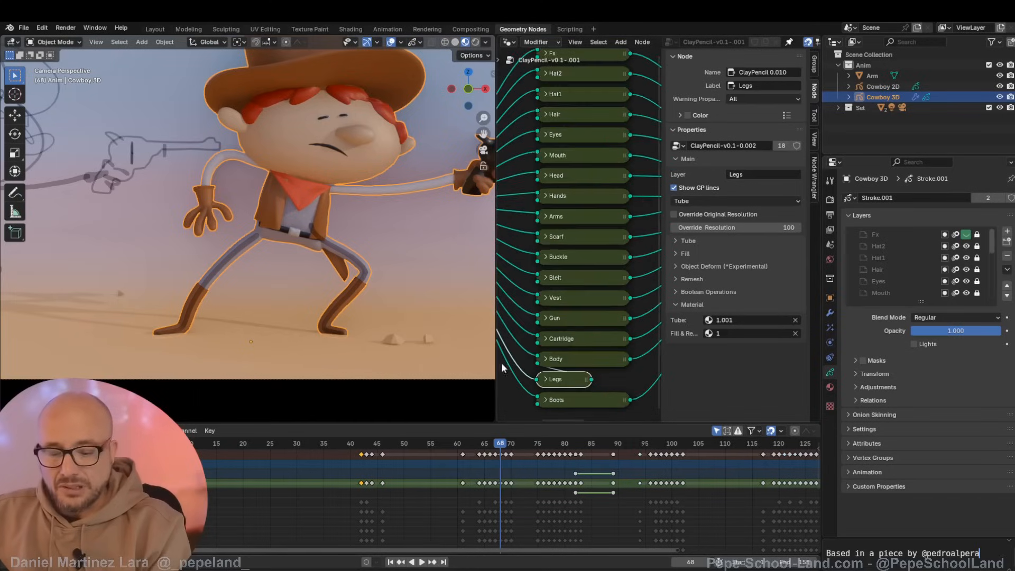
pyautogui.moveTo(496, 363); pyautogui.dragTo(427, 363)
pyautogui.scroll(3, 570, 368)
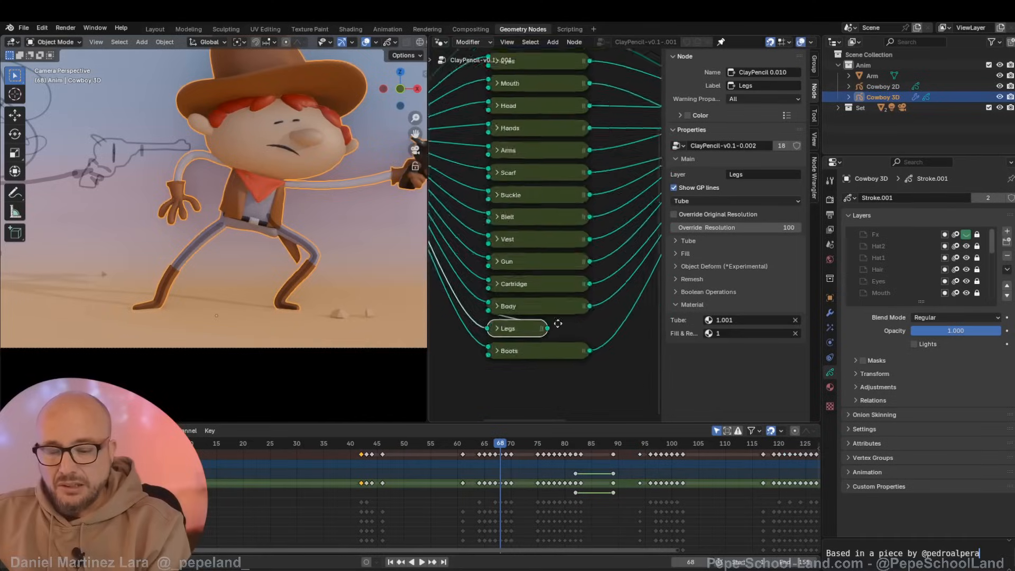
pyautogui.keyDown('ctrl'); pyautogui.keyDown('shift'); pyautogui.click(544, 279); pyautogui.keyUp('shift'); pyautogui.keyUp('ctrl')
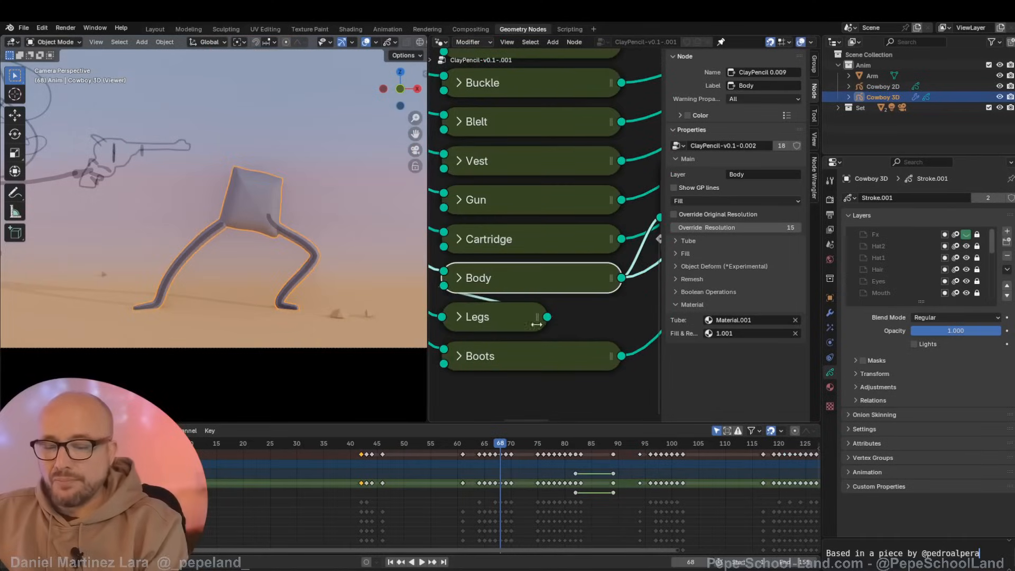
# Step: Move the Legs node out of the node column and cut its link to the Body node
pyautogui.moveTo(505, 307); pyautogui.dragTo(539, 326, button='middle')
pyautogui.moveTo(538, 334); pyautogui.dragTo(422, 331)
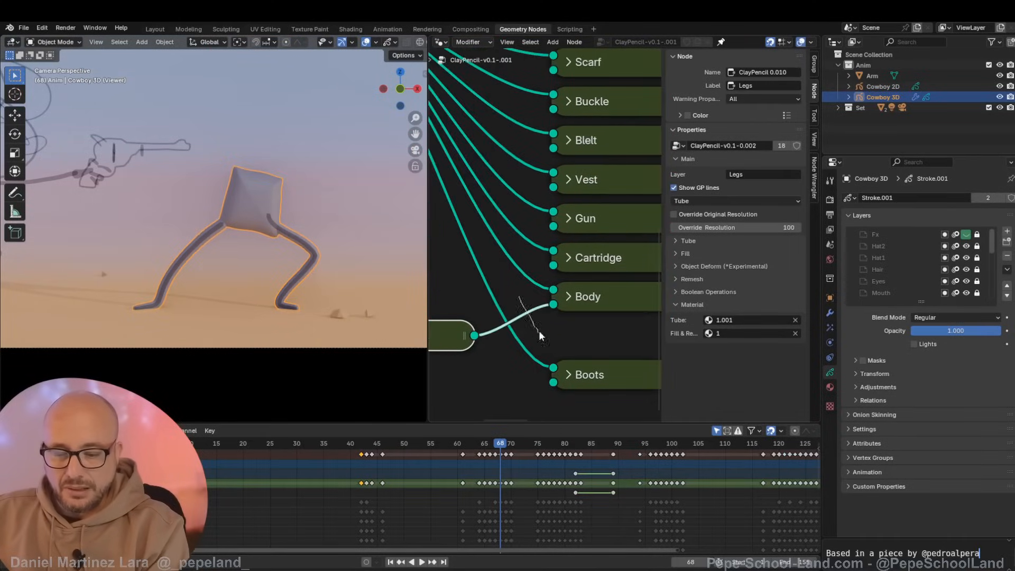
pyautogui.keyDown('ctrl'); pyautogui.moveTo(543, 329); pyautogui.dragTo(545, 331, button='right'); pyautogui.keyUp('ctrl')
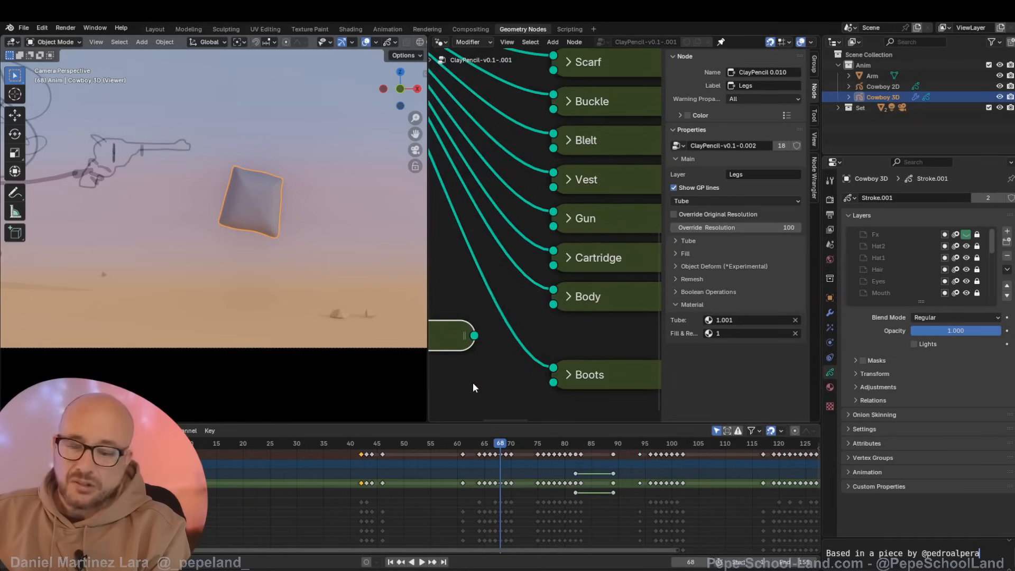
# Step: Preview the Legs node's output on its own through the Viewer, then collapse and delete the Viewer node
pyautogui.moveTo(535, 318); pyautogui.dragTo(604, 308, button='middle')
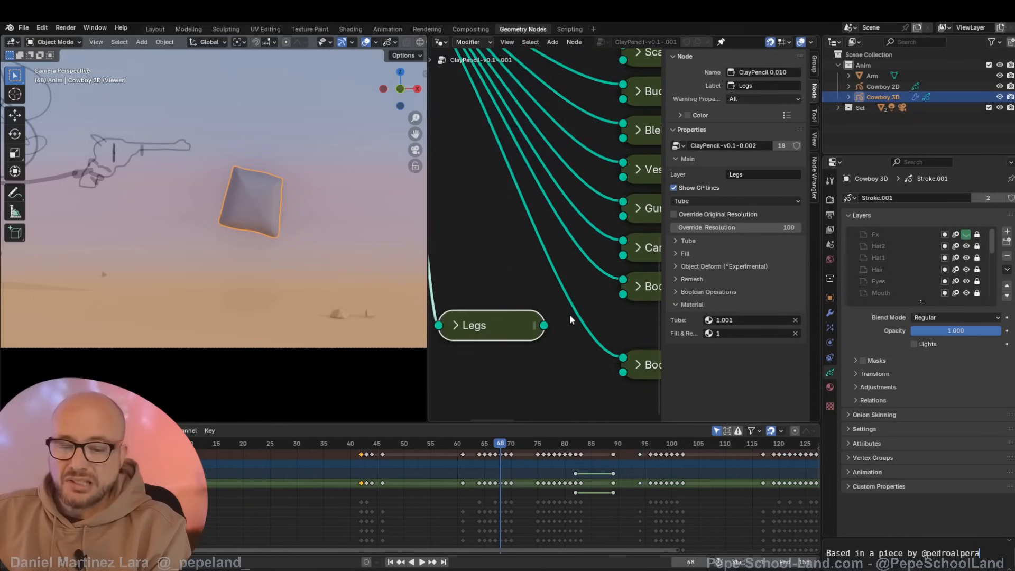
pyautogui.keyDown('ctrl'); pyautogui.keyDown('shift'); pyautogui.click(505, 327); pyautogui.keyUp('shift'); pyautogui.keyUp('ctrl')
pyautogui.hscroll(3, 640, 224)
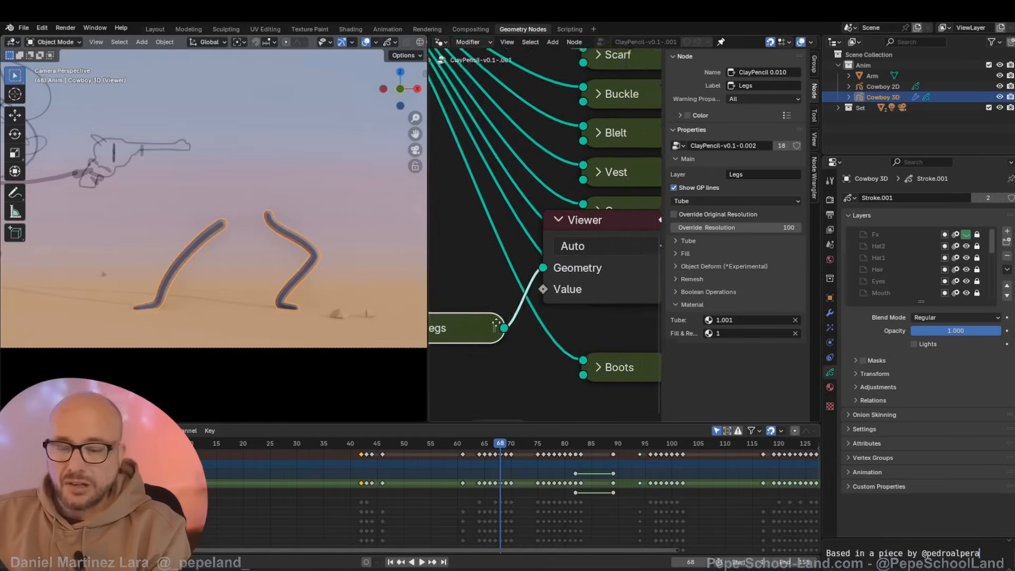
pyautogui.click(522, 226)
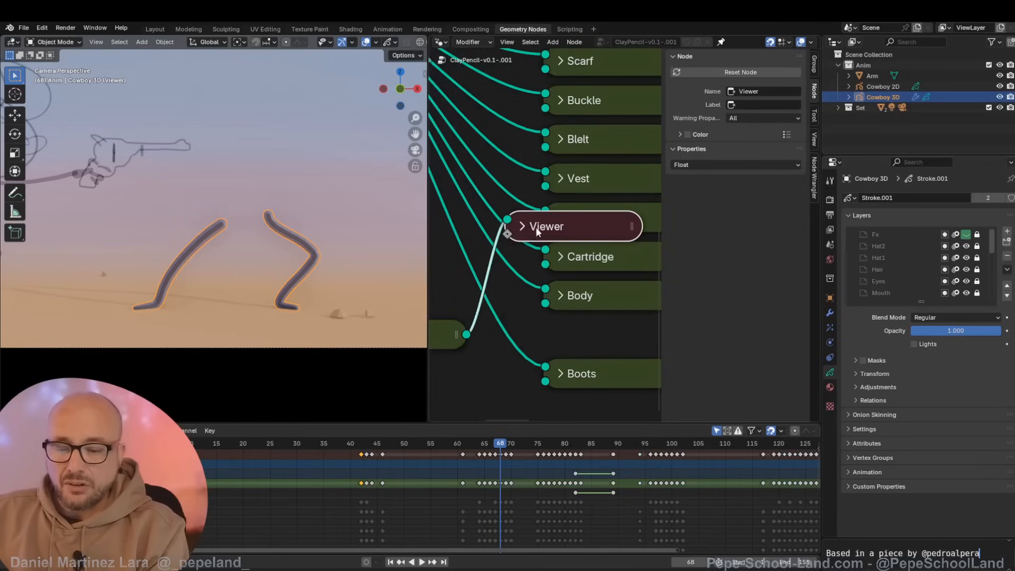
pyautogui.press('x')
pyautogui.scroll(-1, 580, 315)
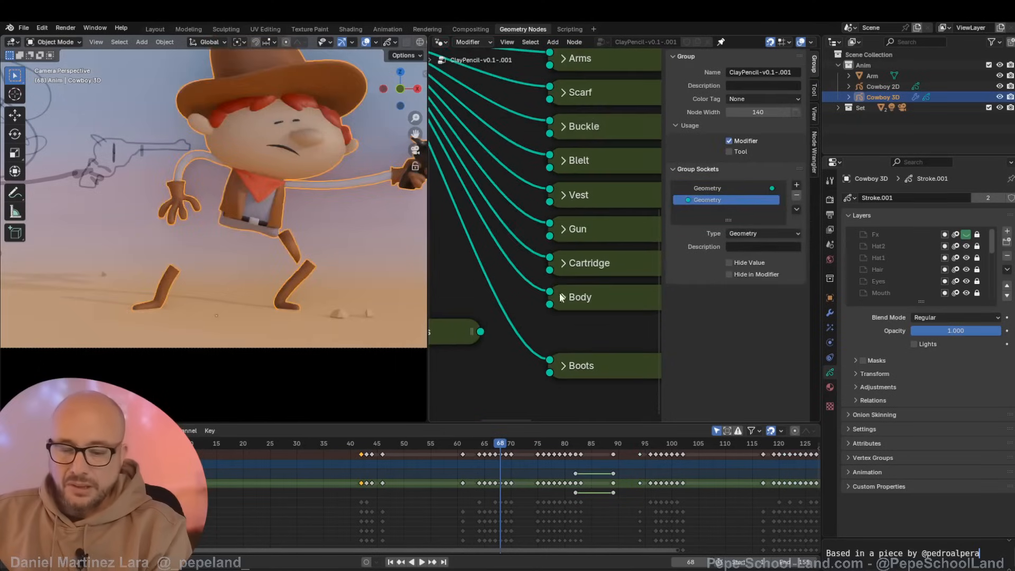
# Step: Expand the Body node to expose its Boolean Mesh input
pyautogui.click(563, 299)
pyautogui.scroll(-3, 599, 246)
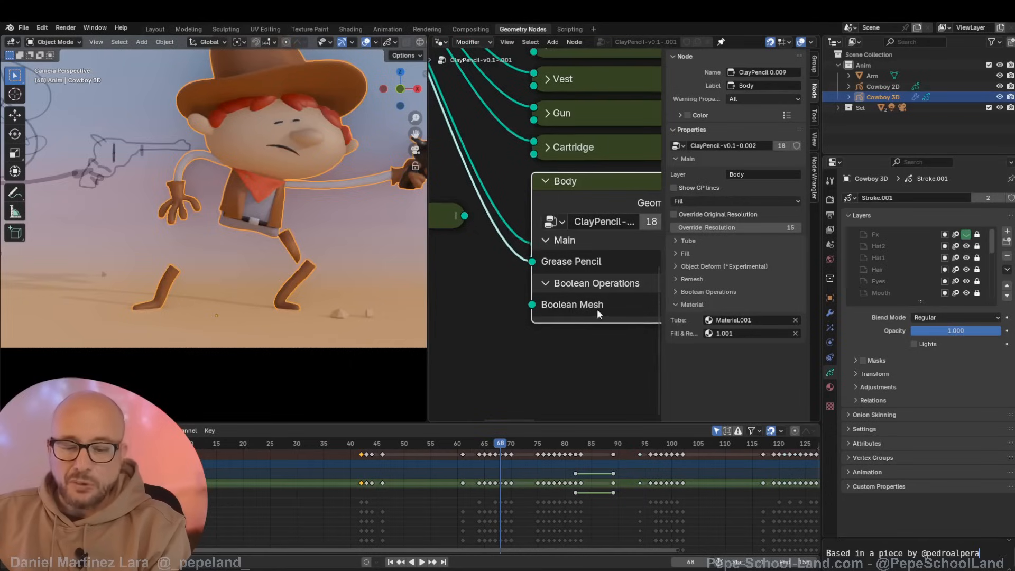
# Step: Collapse the Body node and connect the Legs node's output to its Boolean Mesh input
pyautogui.moveTo(569, 284); pyautogui.dragTo(585, 319, button='middle')
pyautogui.click(561, 216)
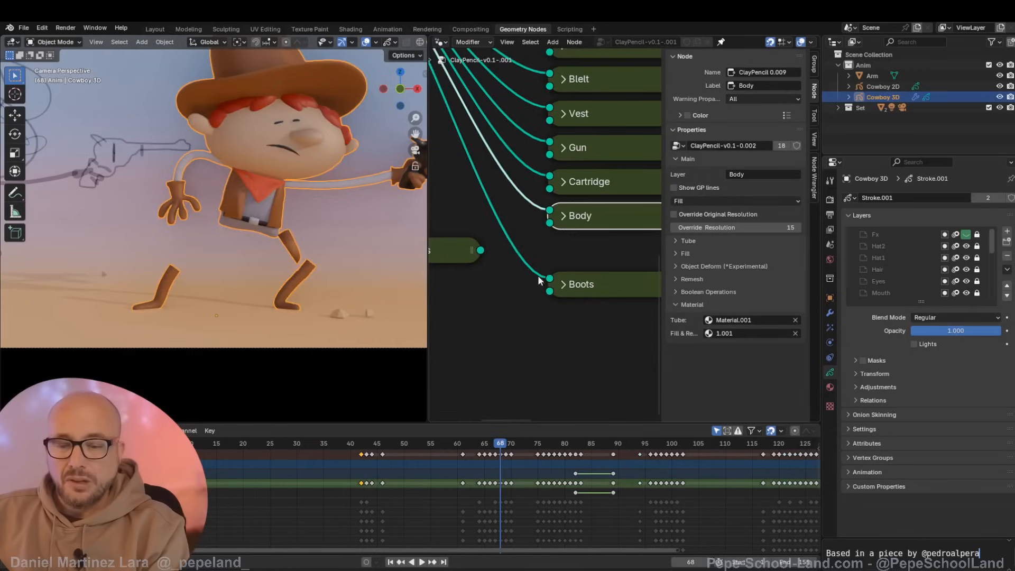
pyautogui.moveTo(539, 280); pyautogui.dragTo(536, 344, button='middle')
pyautogui.moveTo(521, 316); pyautogui.dragTo(589, 290)
pyautogui.moveTo(621, 284); pyautogui.dragTo(590, 272, button='middle')
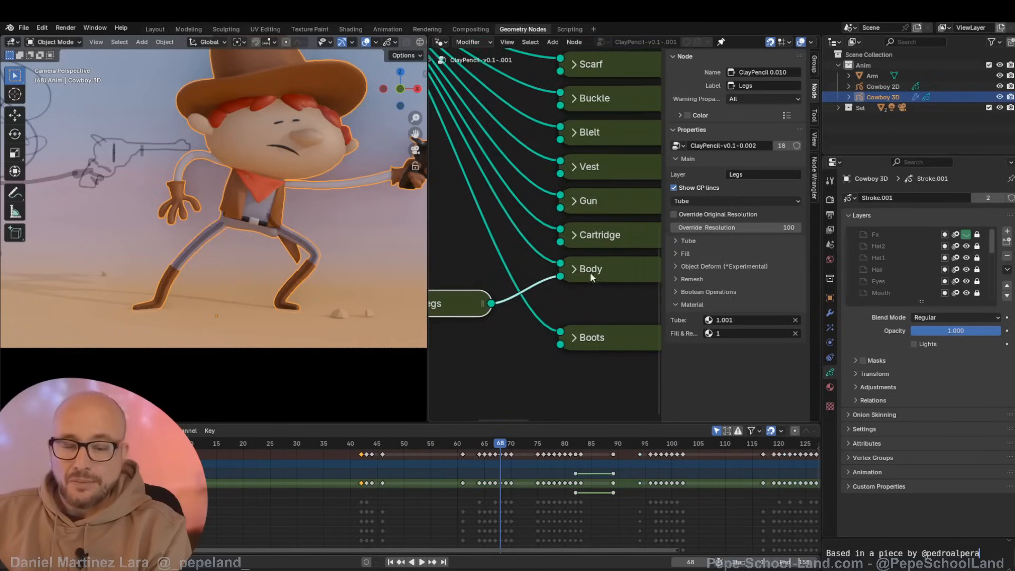
# Step: Try the Union and Diference modes in the Body node's Boolean Operations, then set the mode back to Joint
pyautogui.click(648, 261)
pyautogui.click(682, 292)
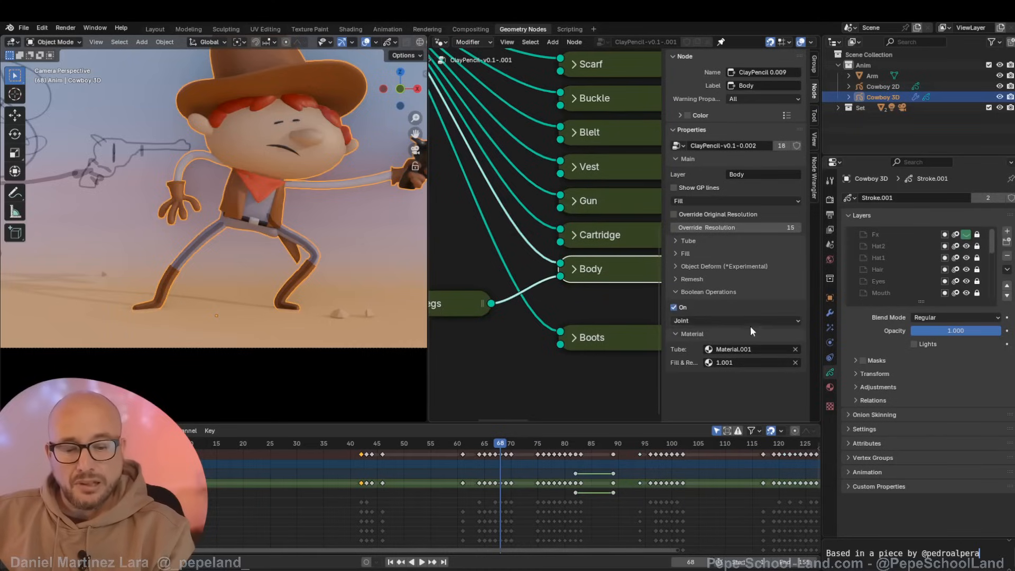
pyautogui.click(719, 321)
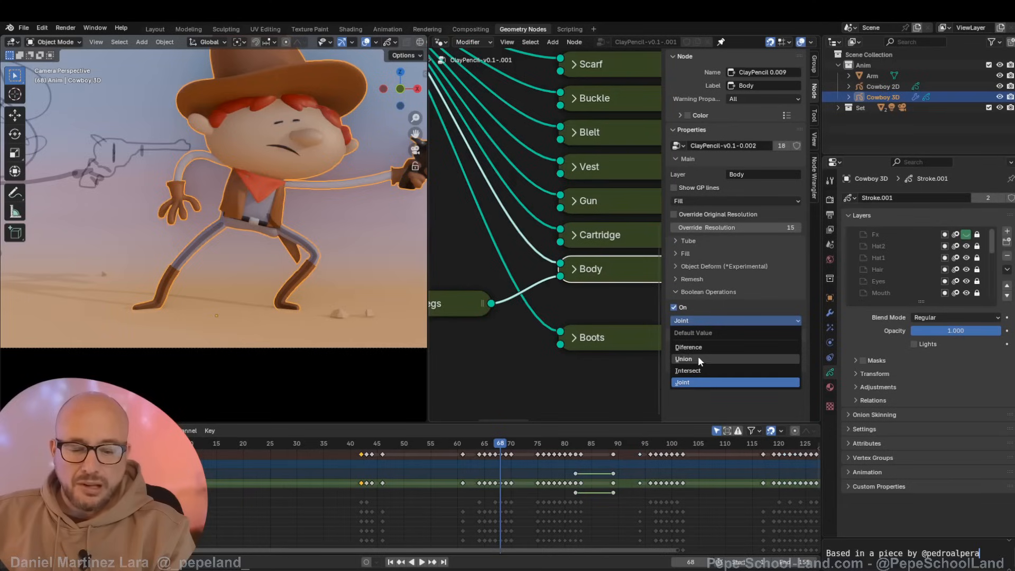
pyautogui.click(695, 358)
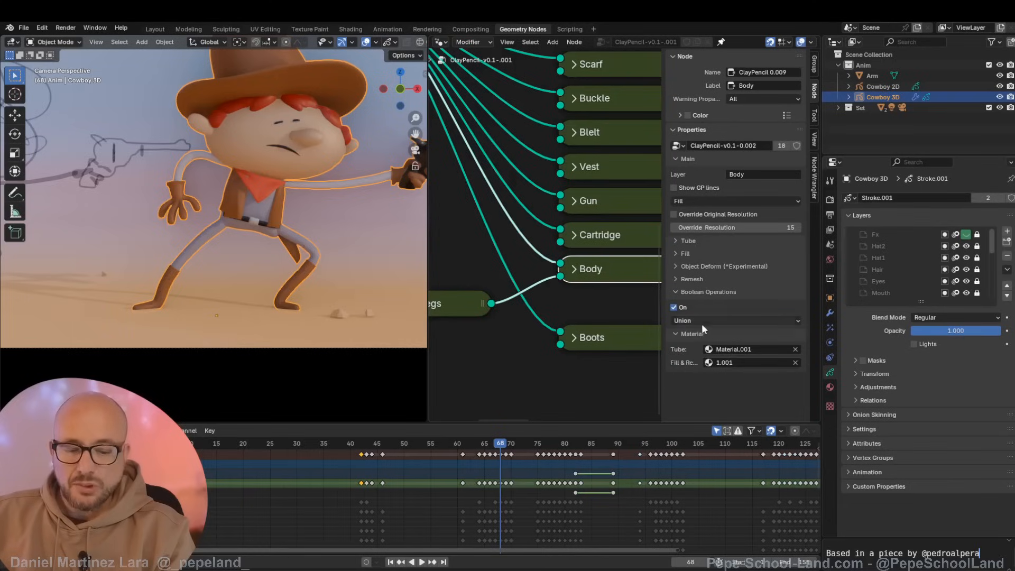
pyautogui.click(702, 323)
pyautogui.click(698, 347)
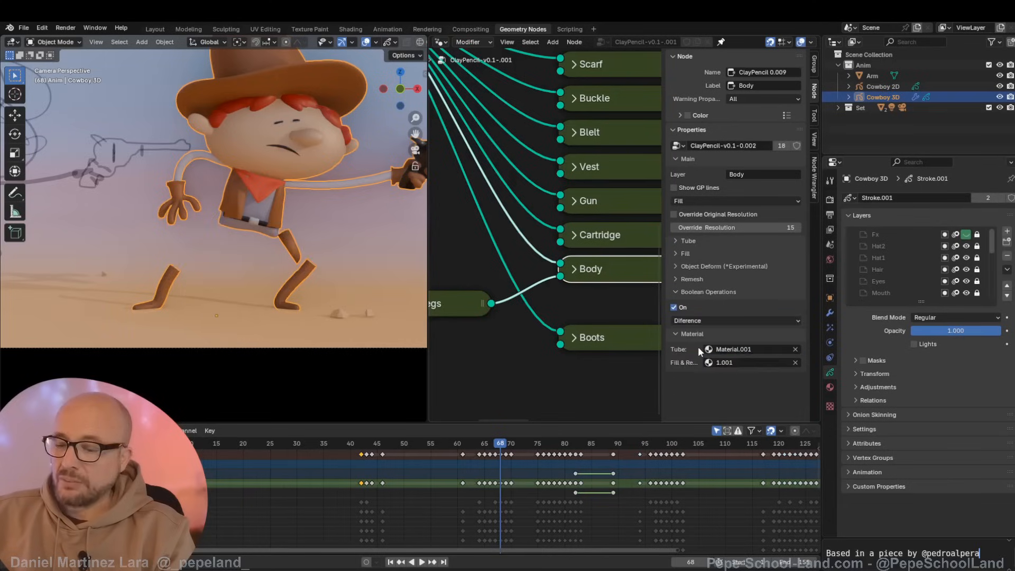
pyautogui.click(706, 321)
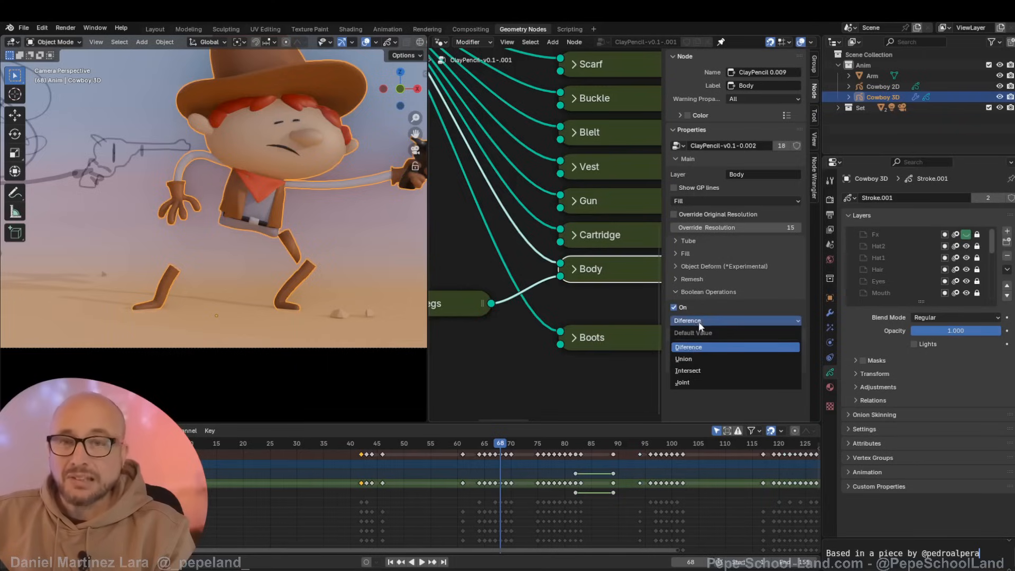
pyautogui.click(685, 383)
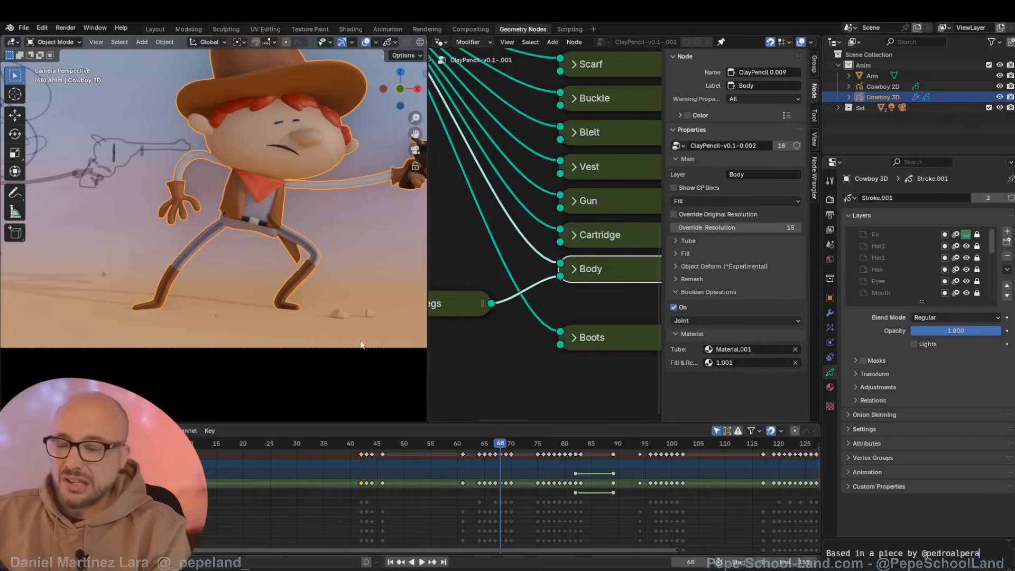
# Step: Turn off Only in Render in the Body node's Remesh settings to preview the remeshed body and legs in the viewport
pyautogui.scroll(8, 230, 230)
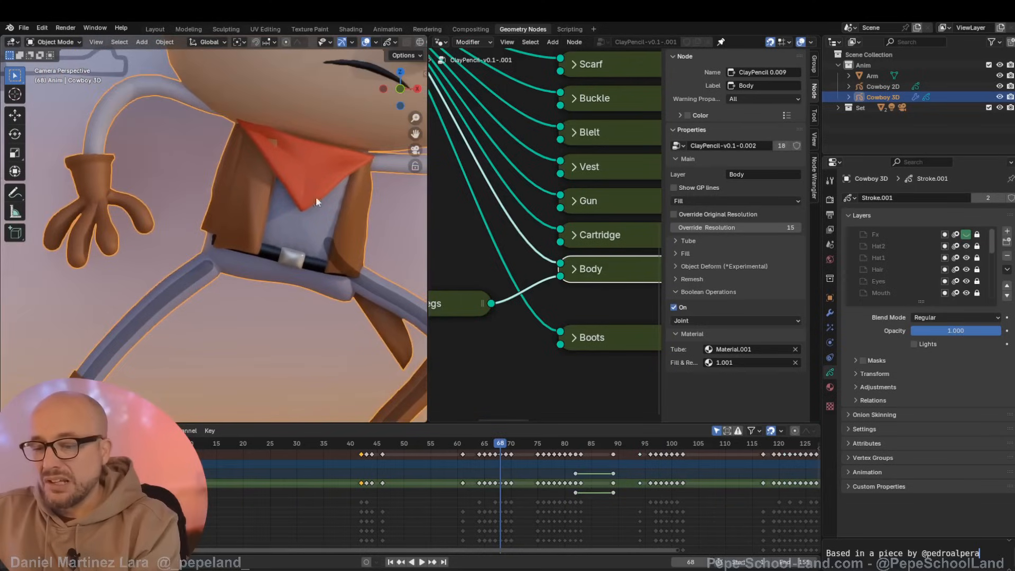
pyautogui.moveTo(599, 277); pyautogui.dragTo(536, 284, button='middle')
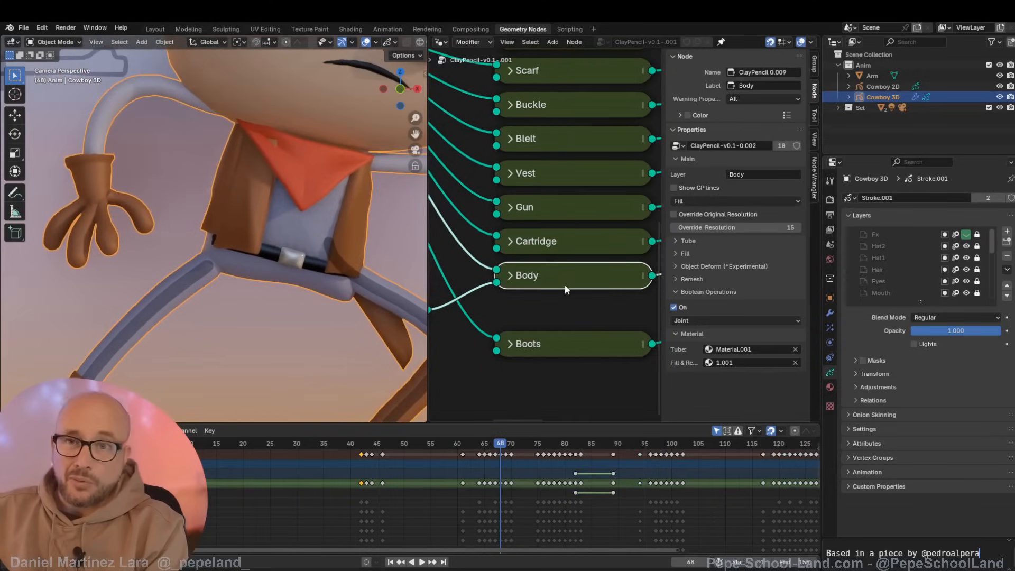
pyautogui.keyDown('shift'); pyautogui.moveTo(228, 321); pyautogui.dragTo(350, 281, button='middle'); pyautogui.keyUp('shift')
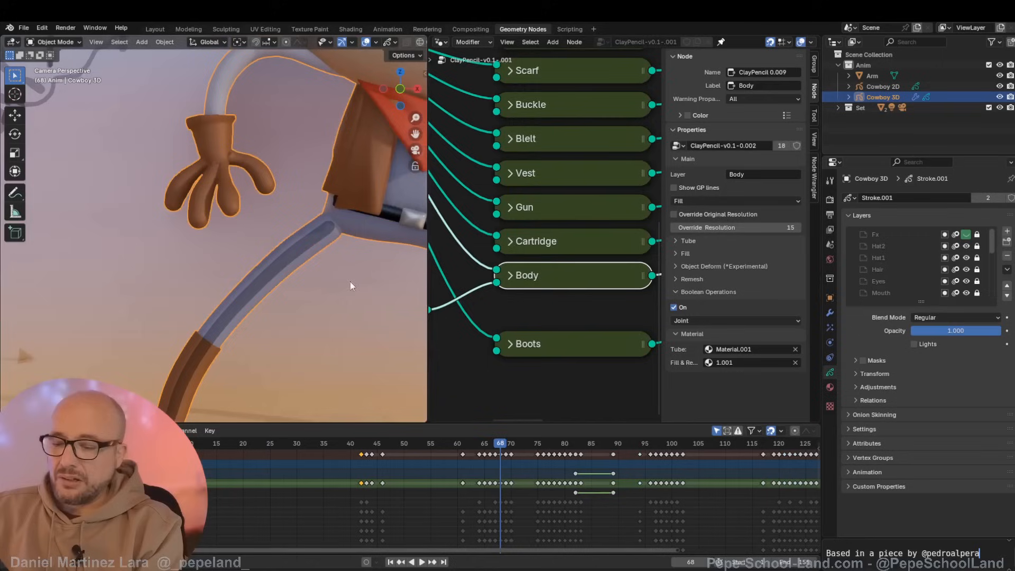
pyautogui.moveTo(477, 324); pyautogui.dragTo(589, 332, button='middle')
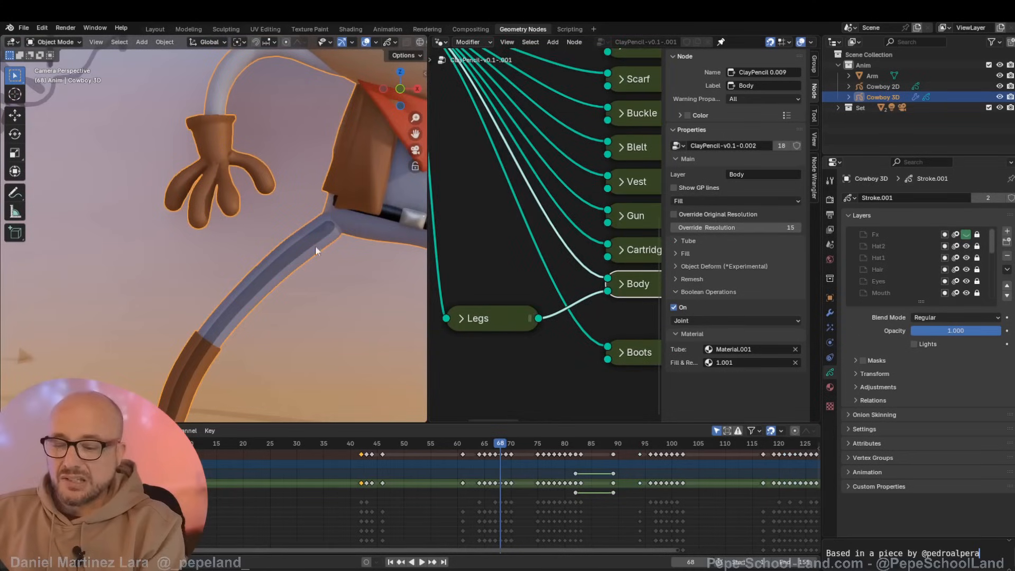
pyautogui.moveTo(520, 325); pyautogui.dragTo(432, 331, button='middle')
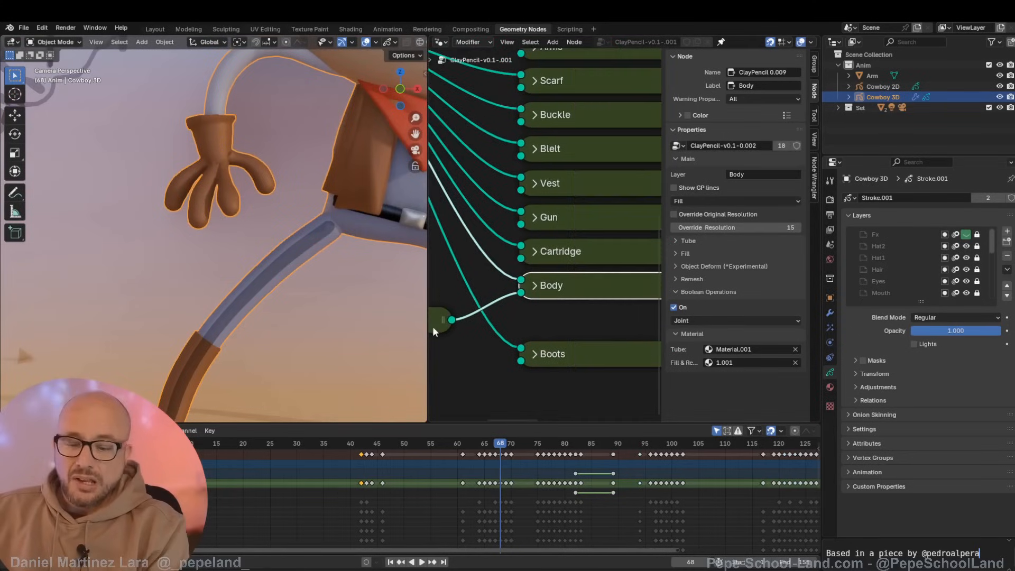
pyautogui.click(678, 280)
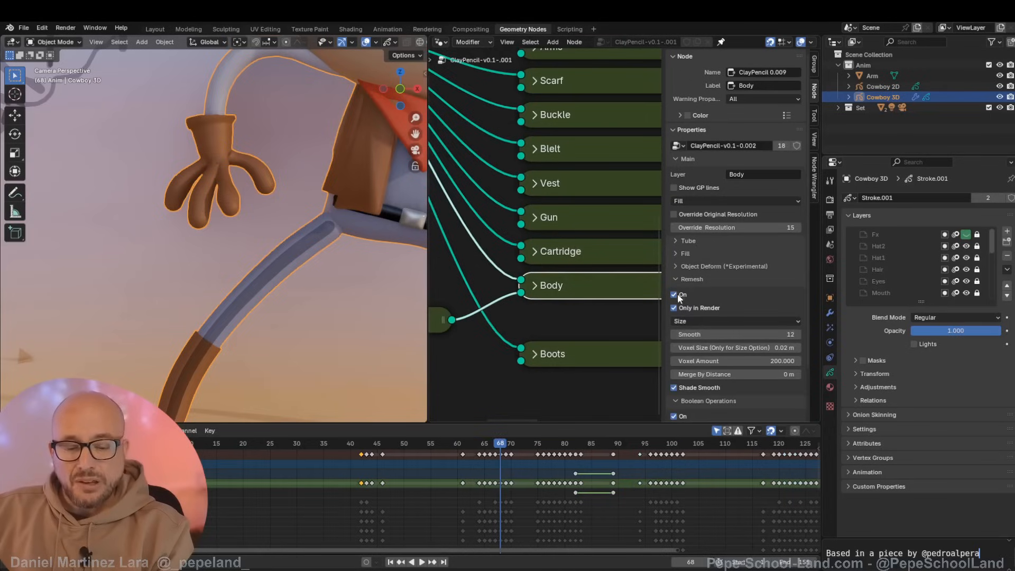
pyautogui.click(675, 308)
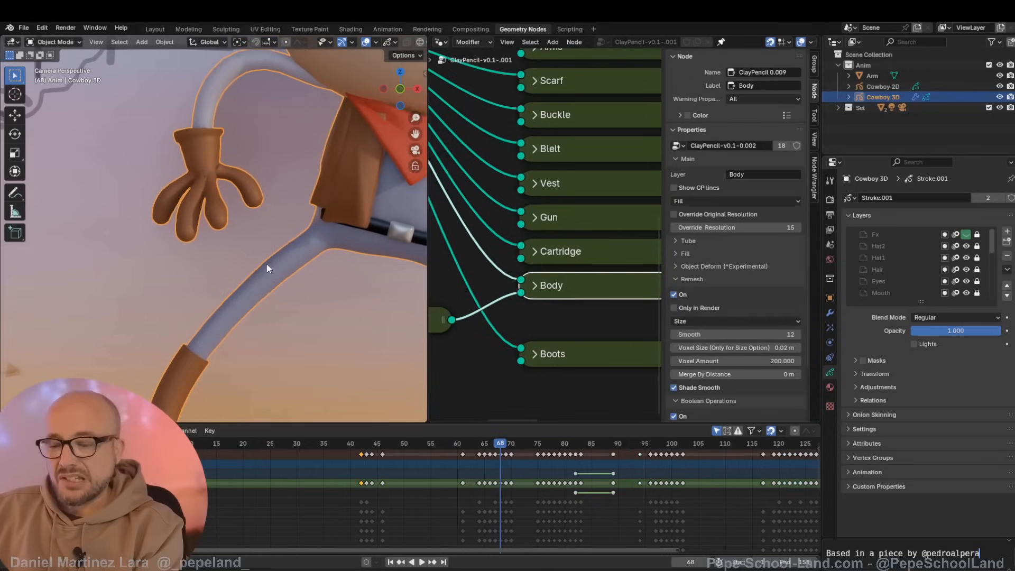
pyautogui.scroll(-2, 284, 238)
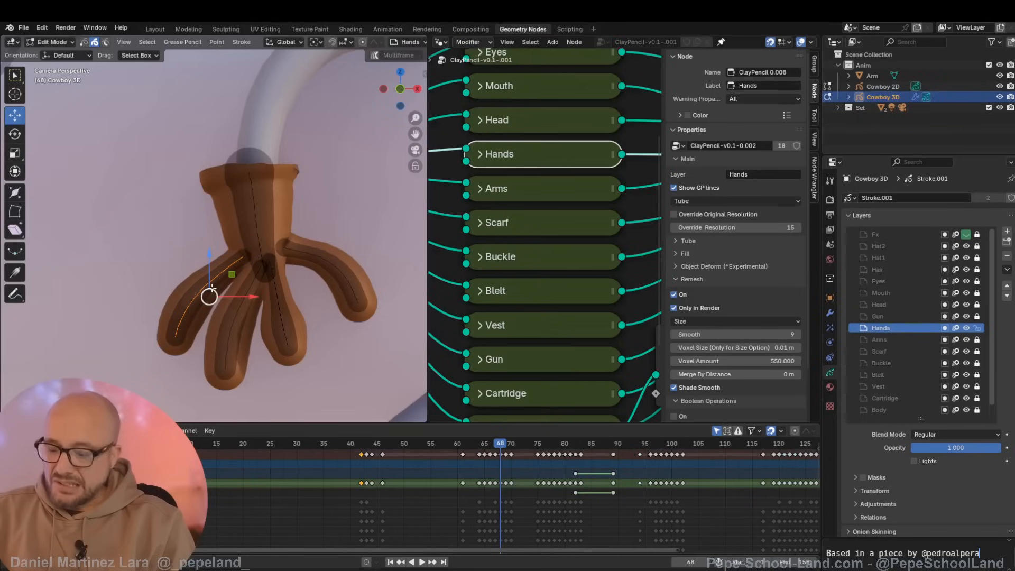
# Step: Nudge the hand's outer finger stroke, and turn off Only in Render and Show GP lines for the Hands node
pyautogui.moveTo(209, 295)
pyautogui.mouseDown()
pyautogui.moveTo(163, 297)
pyautogui.moveTo(224, 329)
pyautogui.moveTo(248, 311)
pyautogui.moveTo(207, 291)
pyautogui.mouseUp()
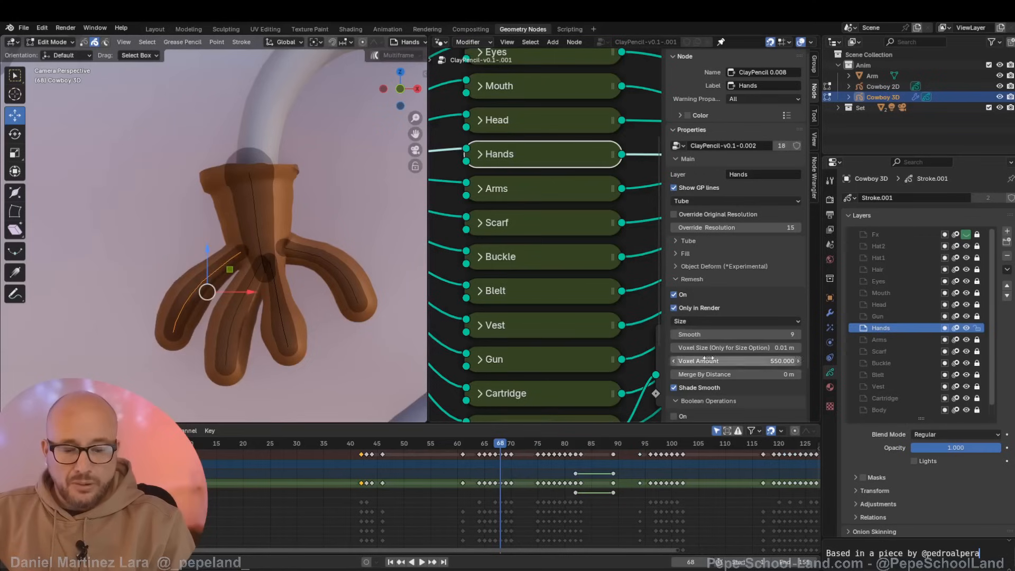
pyautogui.scroll(-3, 709, 360)
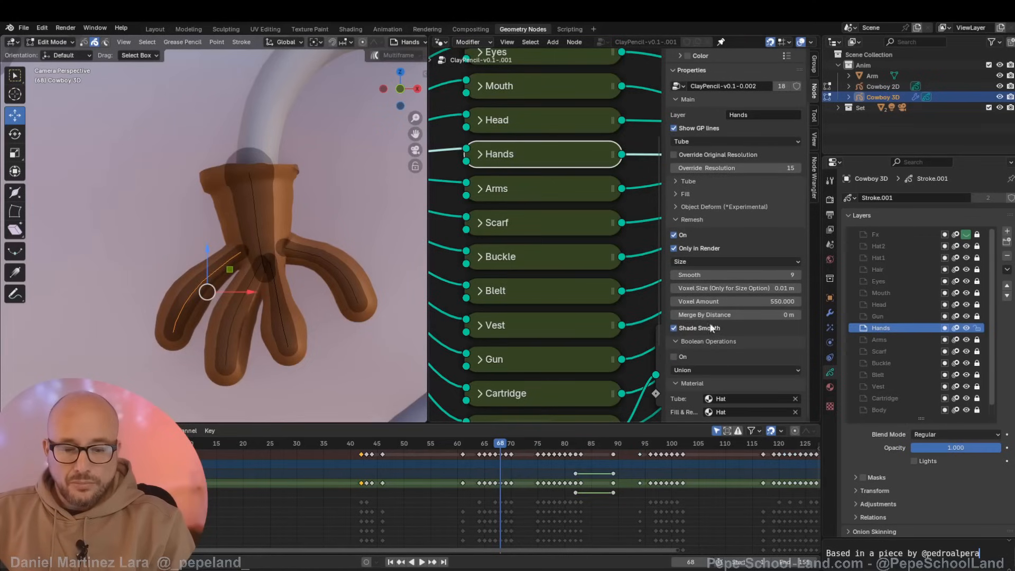
pyautogui.click(674, 248)
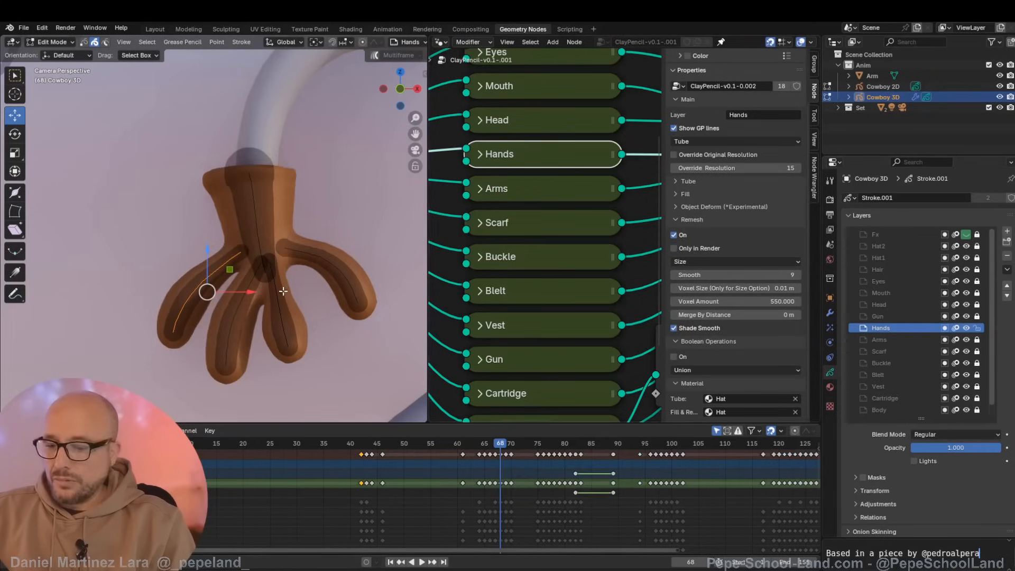
pyautogui.scroll(2, 700, 143)
pyautogui.click(674, 170)
# Step: Move the gun's under-barrel rod stroke above the gun and shorten the rod with Shrink/Fatten
pyautogui.moveTo(233, 219)
pyautogui.mouseDown(button='middle')
pyautogui.moveTo(205, 220)
pyautogui.moveTo(231, 242)
pyautogui.mouseUp(button='middle')
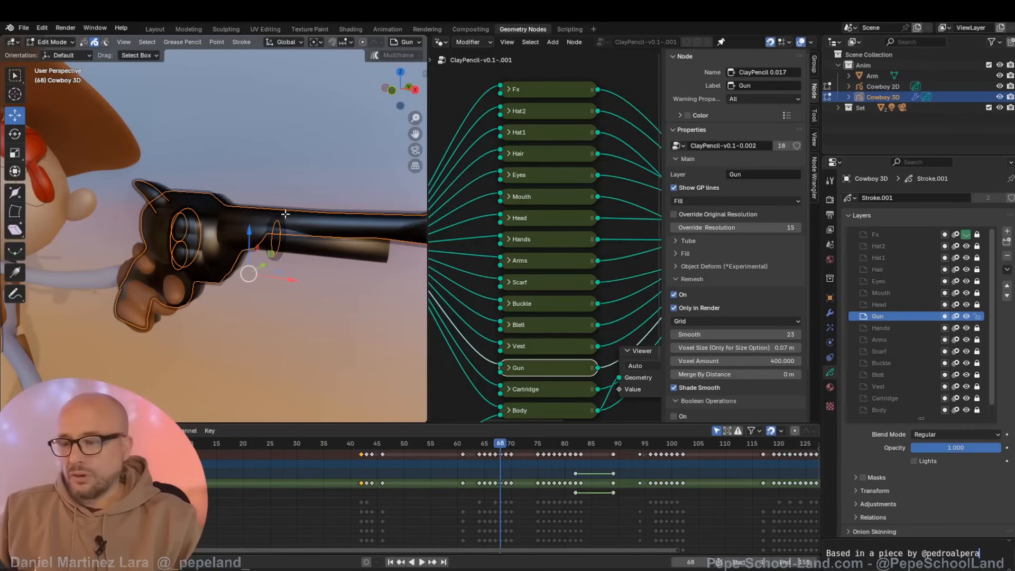
pyautogui.moveTo(261, 249); pyautogui.dragTo(284, 241, button='middle')
pyautogui.click(280, 242)
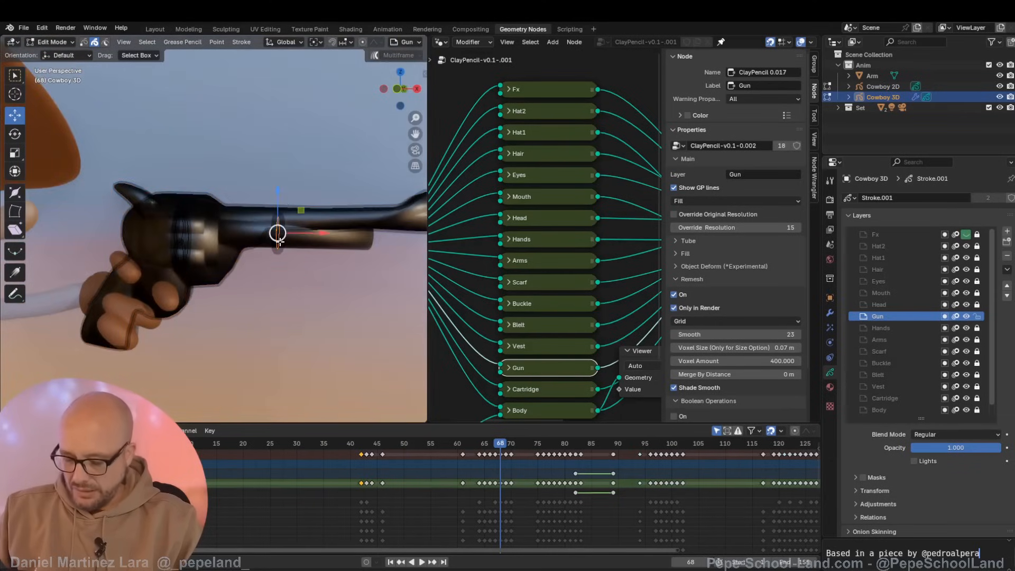
pyautogui.press('g')
pyautogui.click(292, 156)
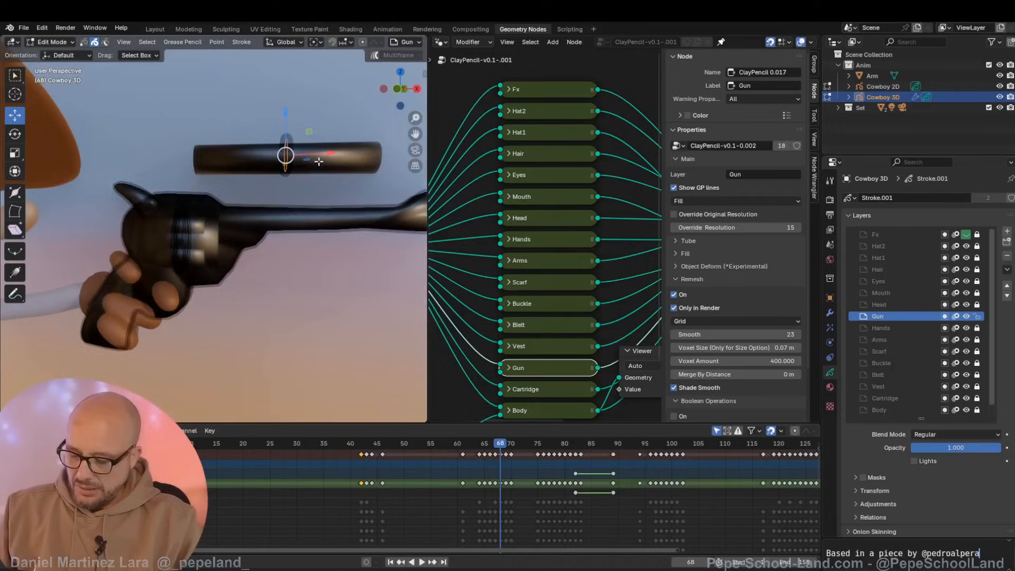
pyautogui.moveTo(319, 162); pyautogui.dragTo(310, 176, button='middle')
pyautogui.hotkey('alt', 's')
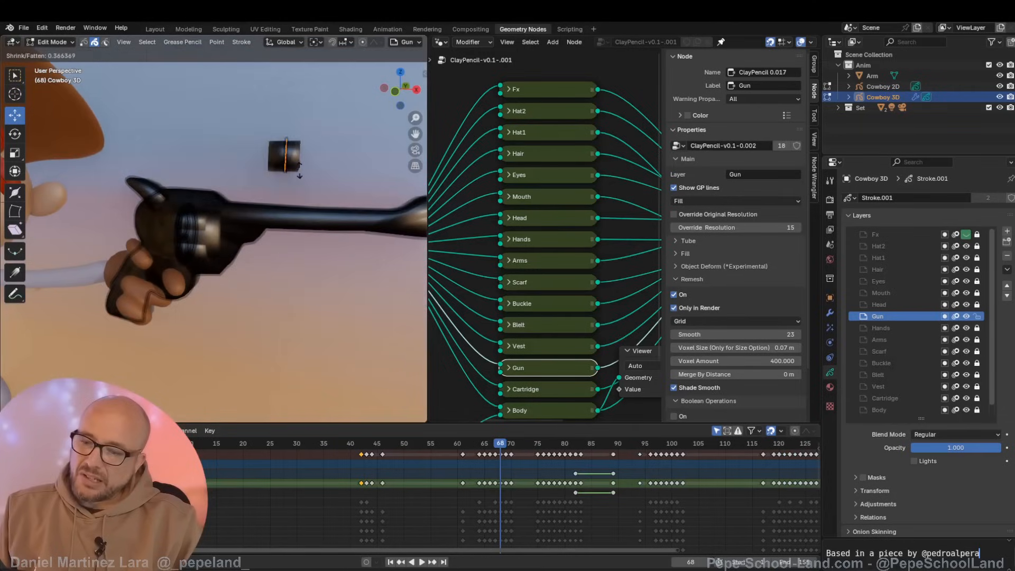
pyautogui.click(235, 232)
# Step: Select the circular strokes that form the chambers in the gun's revolving cylinder
pyautogui.moveTo(234, 234)
pyautogui.mouseDown(button='middle')
pyautogui.moveTo(240, 245)
pyautogui.moveTo(270, 218)
pyautogui.moveTo(231, 256)
pyautogui.mouseUp(button='middle')
pyautogui.click(211, 242)
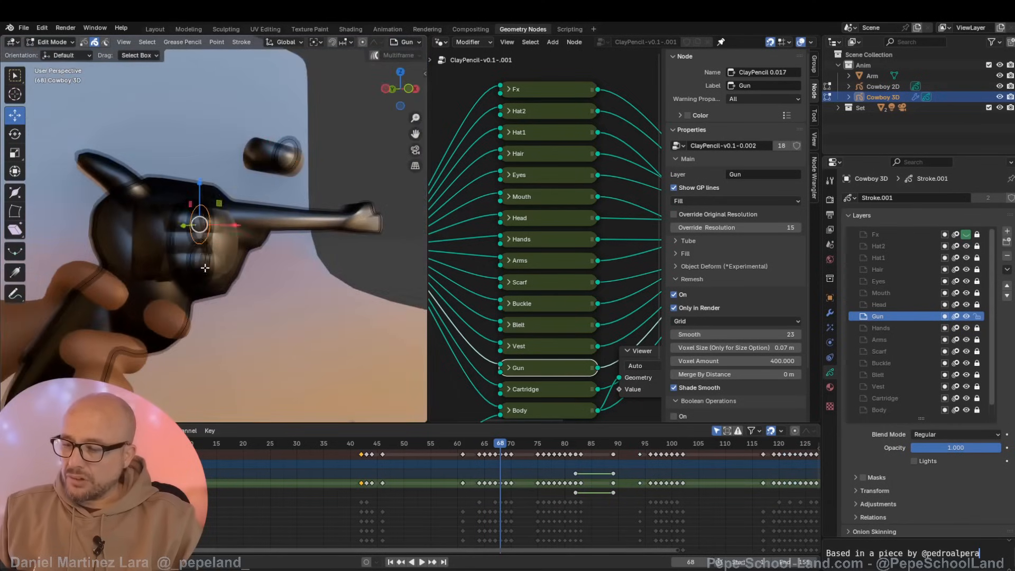
pyautogui.moveTo(205, 255); pyautogui.dragTo(204, 259, button='middle')
pyautogui.keyDown('shift'); pyautogui.click(214, 252); pyautogui.keyUp('shift')
pyautogui.keyDown('shift'); pyautogui.click(214, 244); pyautogui.keyUp('shift')
pyautogui.moveTo(225, 259)
pyautogui.mouseDown(button='middle')
pyautogui.moveTo(169, 246)
pyautogui.moveTo(204, 270)
pyautogui.moveTo(267, 254)
pyautogui.mouseUp(button='middle')
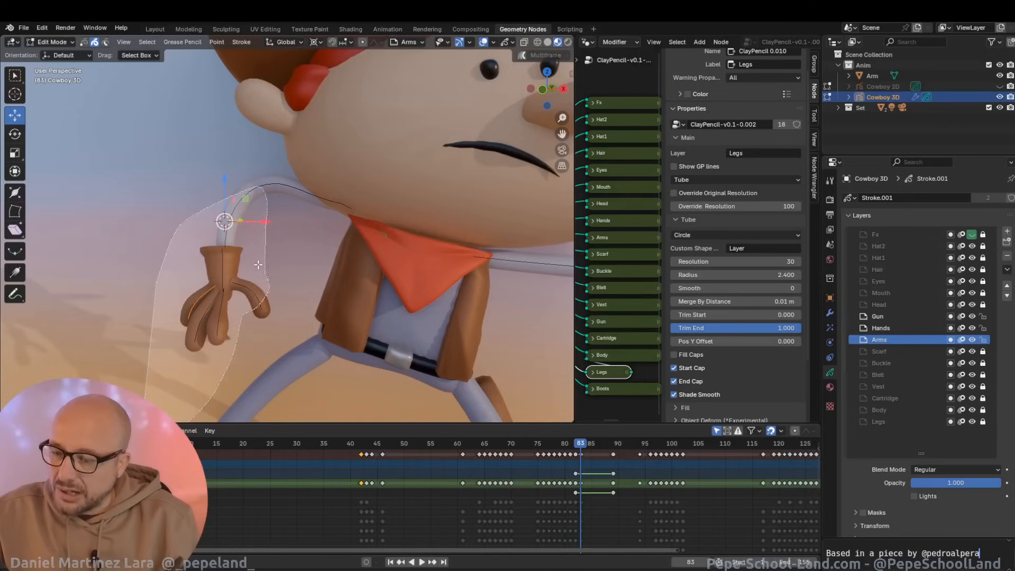
# Step: Try rotating the bent arm and its hand about a 3D cursor placed at the shoulder, using 3D Cursor as pivot point
pyautogui.press('a')
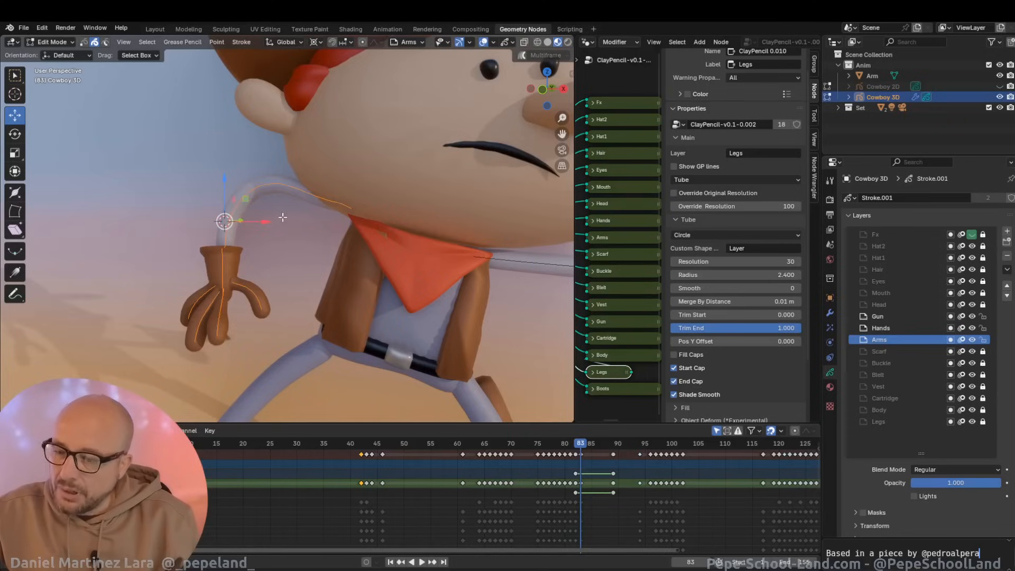
pyautogui.keyDown('shift'); pyautogui.rightClick(345, 209); pyautogui.keyUp('shift')
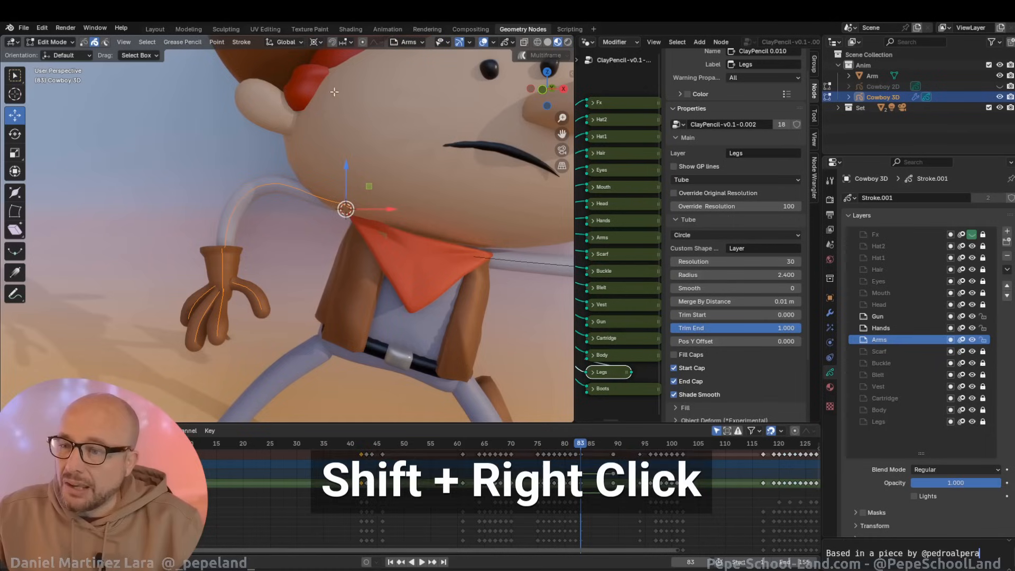
pyautogui.click(319, 42)
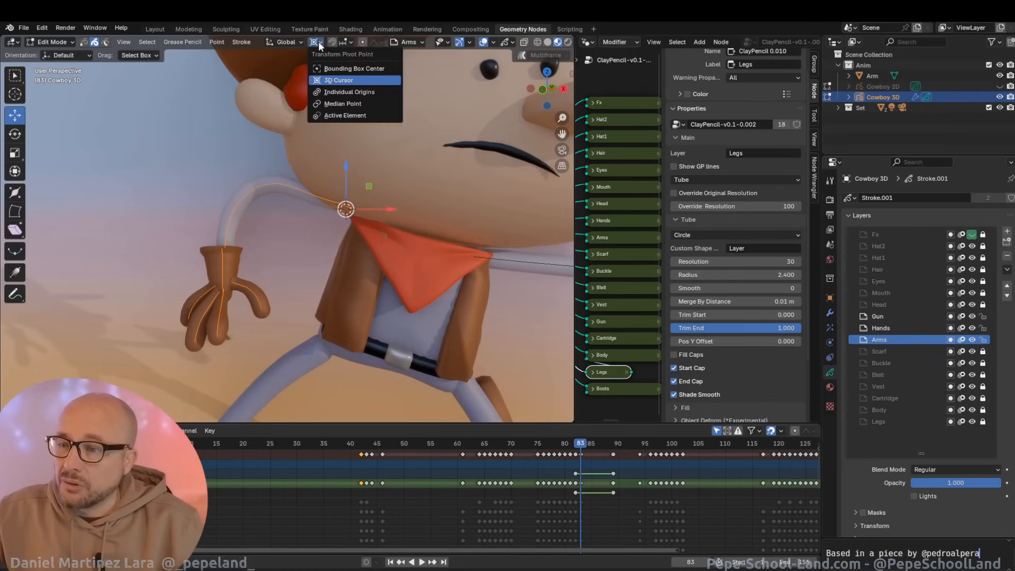
pyautogui.click(339, 81)
pyautogui.press('r')
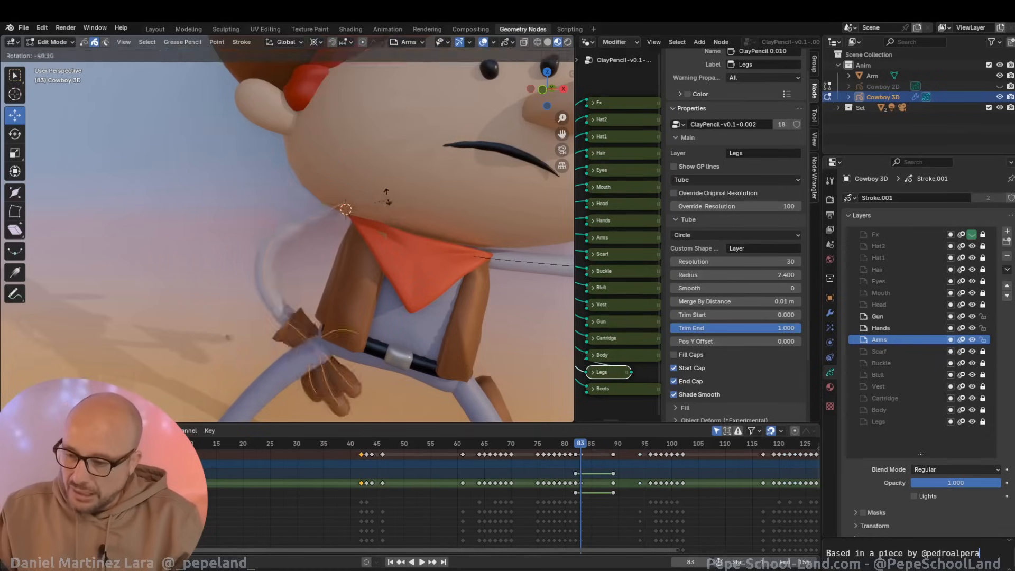
pyautogui.click(373, 244)
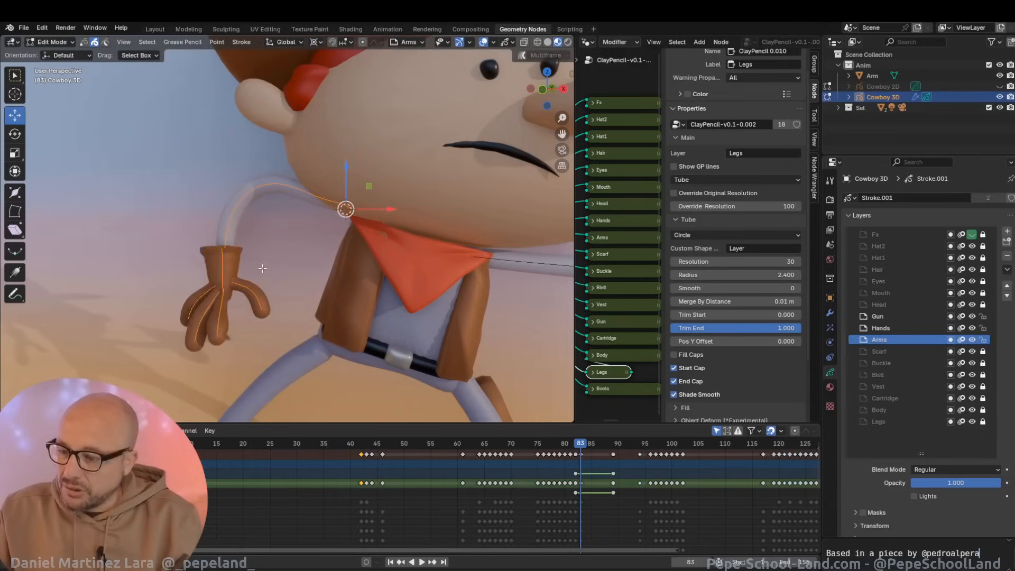
# Step: Select only the hand's strokes, place the 3D cursor at the wrist, and tilt the hand about it with a trackball rotation
pyautogui.click(250, 289)
pyautogui.moveTo(237, 256); pyautogui.dragTo(227, 241, button='middle')
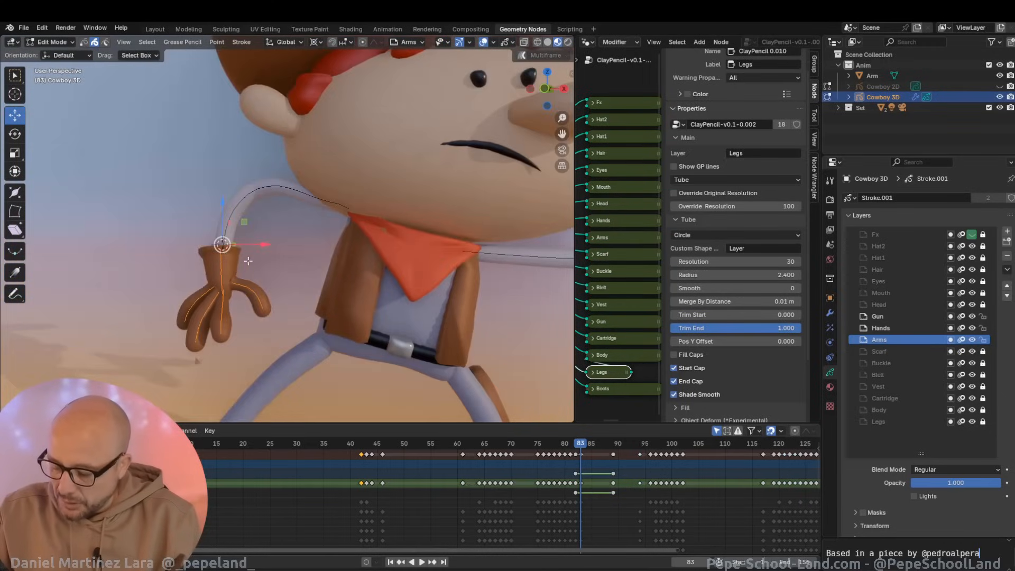
pyautogui.press('r')
pyautogui.press('r')
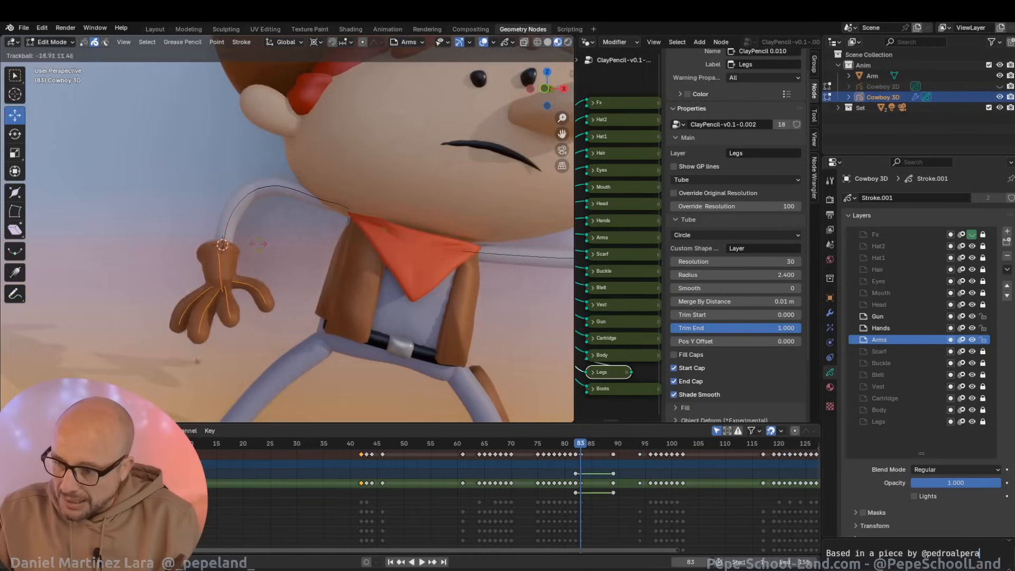
pyautogui.click(263, 257)
# Step: Select the thumb stroke of the free hand, place the 3D cursor at its base, and rotate the thumb about it
pyautogui.scroll(2, 248, 280)
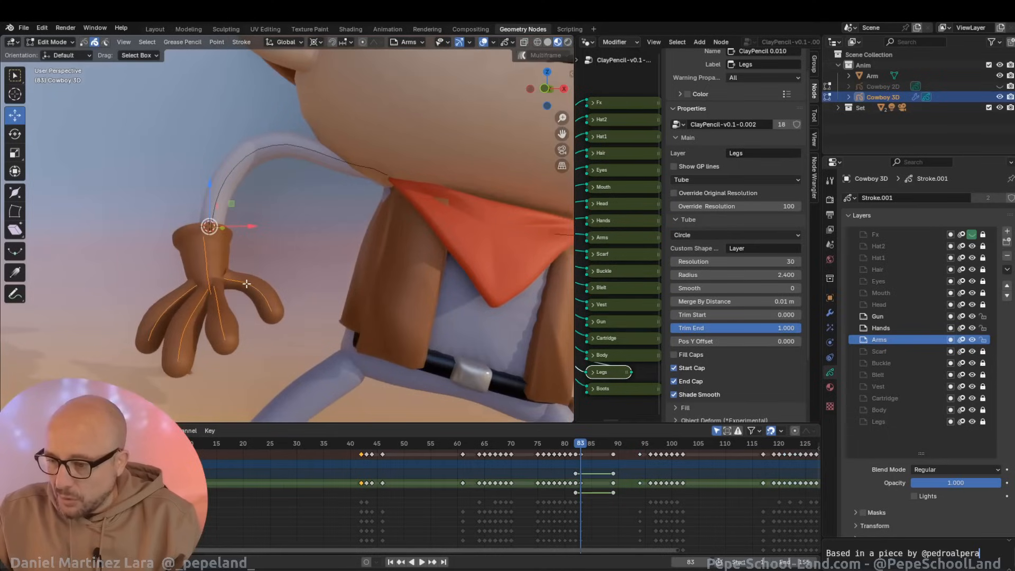
pyautogui.click(249, 286)
pyautogui.keyDown('shift'); pyautogui.rightClick(228, 278); pyautogui.keyUp('shift')
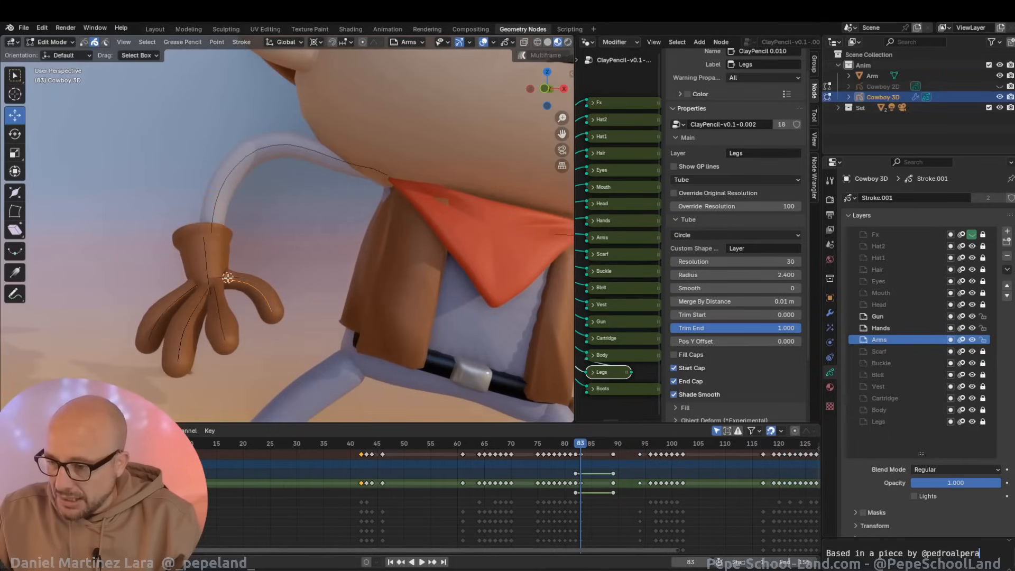
pyautogui.press('r')
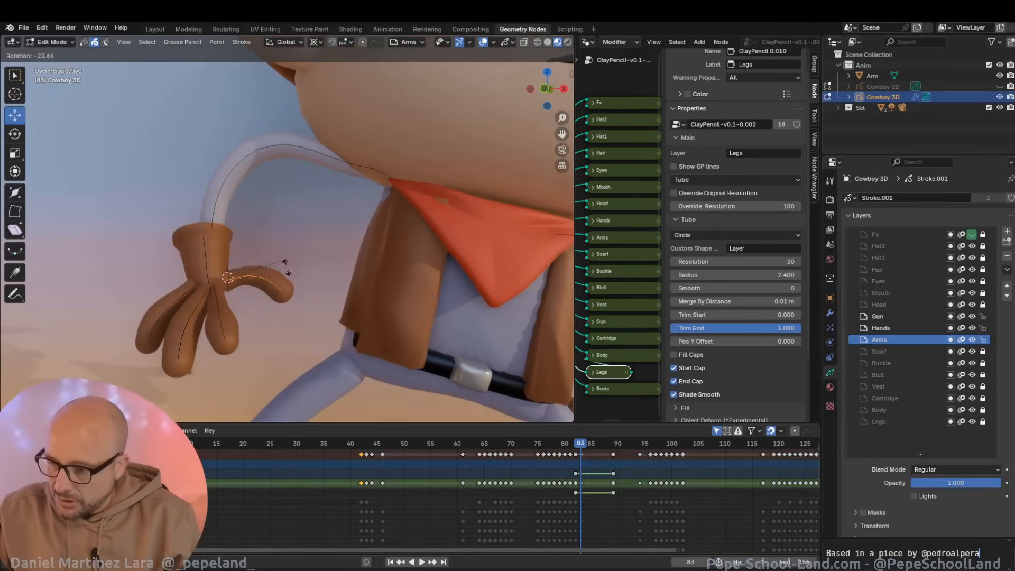
pyautogui.click(248, 288)
# Step: Select the hand's outermost finger stroke, place the 3D cursor at its knuckle, and spread the finger outward with rotation and trackball rotation
pyautogui.click(180, 297)
pyautogui.keyDown('shift'); pyautogui.rightClick(194, 284); pyautogui.keyUp('shift')
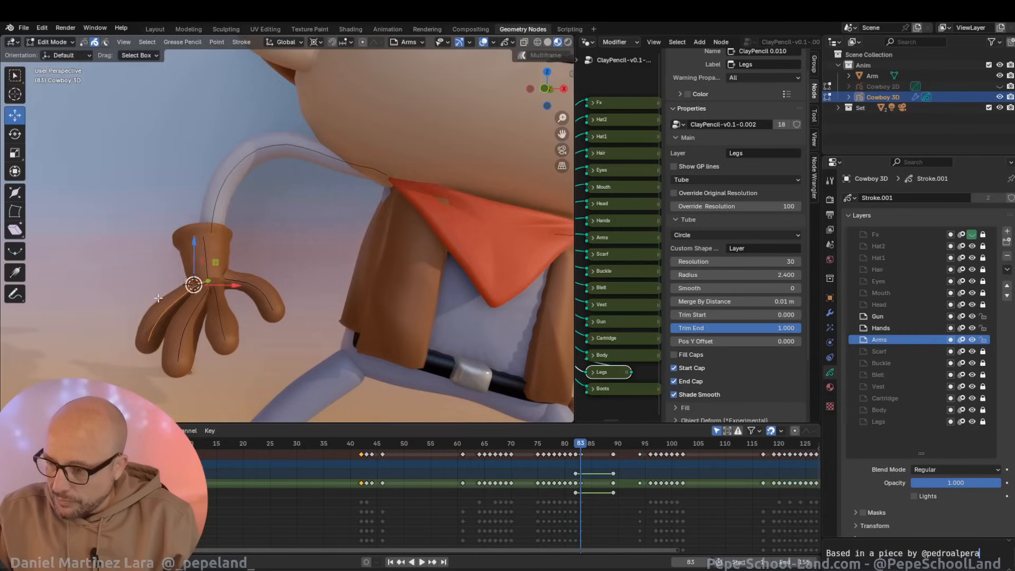
pyautogui.press('r')
pyautogui.click(145, 268)
pyautogui.press('r')
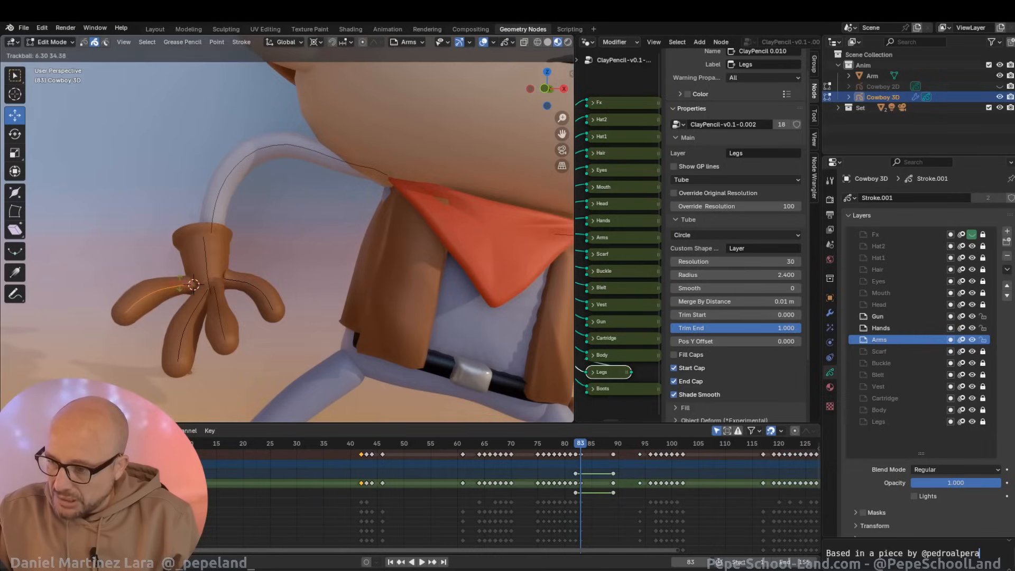
pyautogui.click(151, 283)
pyautogui.scroll(-3, 196, 285)
pyautogui.scroll(-5, 279, 284)
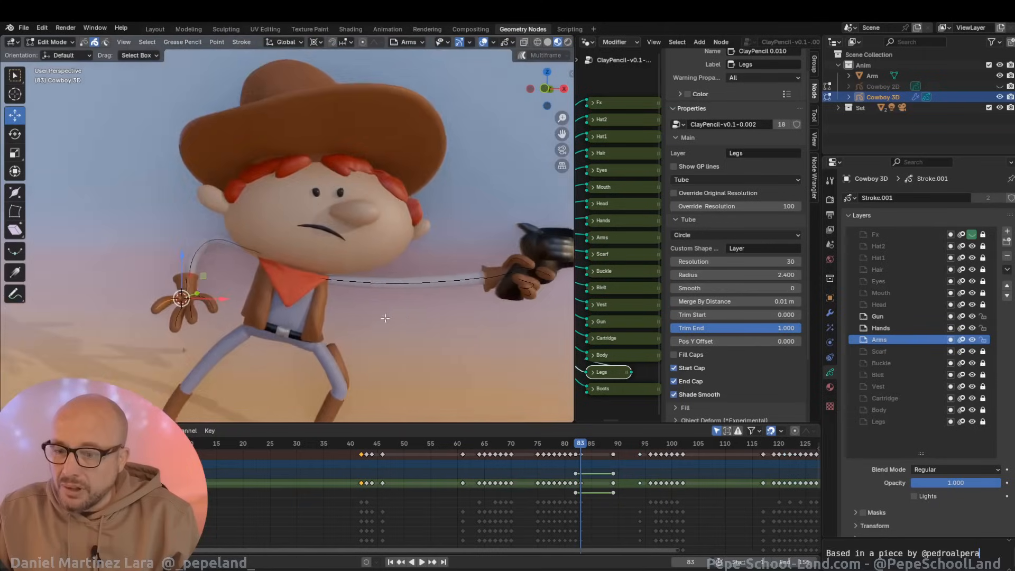
# Step: Lasso-select the gun, the hand holding it and the outstretched arm, and place the 3D cursor at that arm's shoulder
pyautogui.hotkey('alt', 'a')
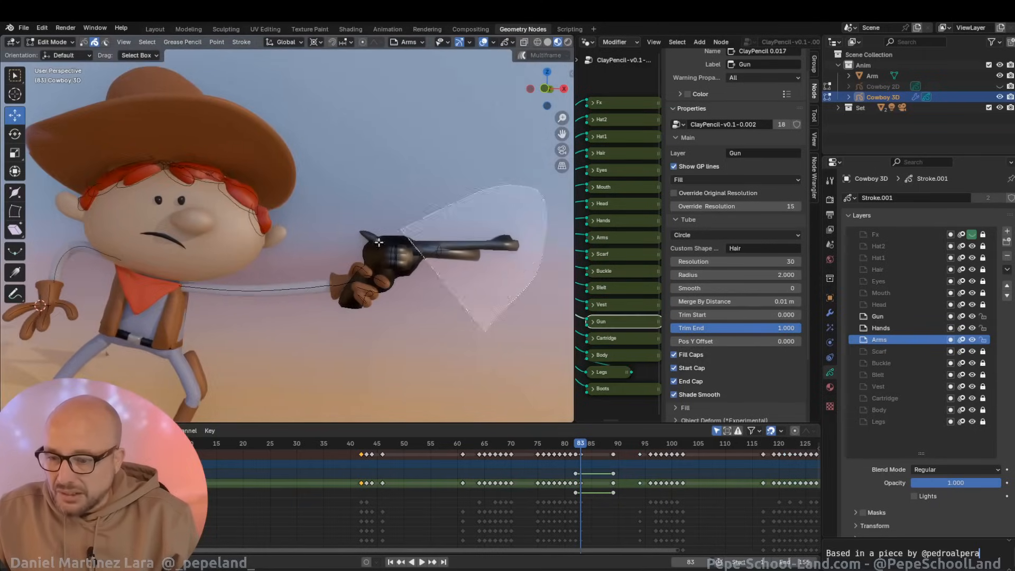
pyautogui.moveTo(379, 242)
pyautogui.keyDown('ctrl'); pyautogui.mouseDown(button='right')
pyautogui.moveTo(229, 271)
pyautogui.moveTo(185, 292)
pyautogui.mouseUp(button='right'); pyautogui.keyUp('ctrl')
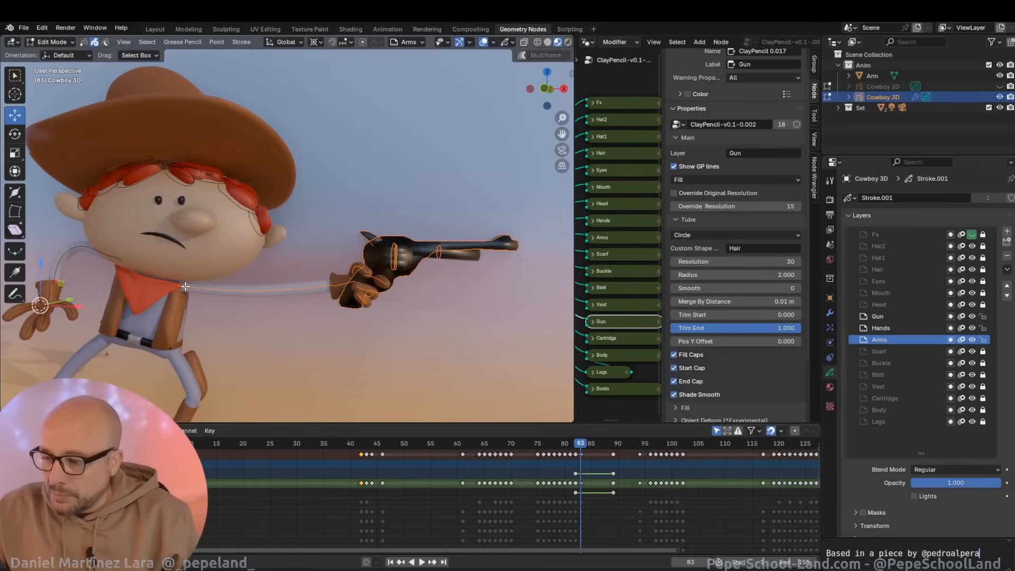
pyautogui.keyDown('shift'); pyautogui.rightClick(186, 287); pyautogui.keyUp('shift')
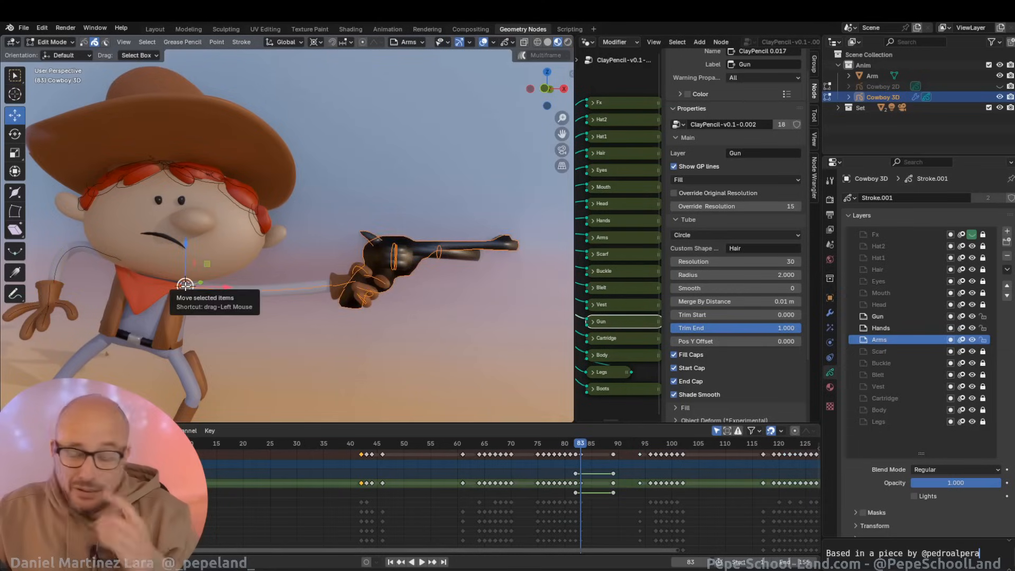
# Step: Try bending the outstretched arm and gun with the Bend tool about the 3D cursor at the shoulder and at mid-arm
pyautogui.hotkey('shift', 'w')
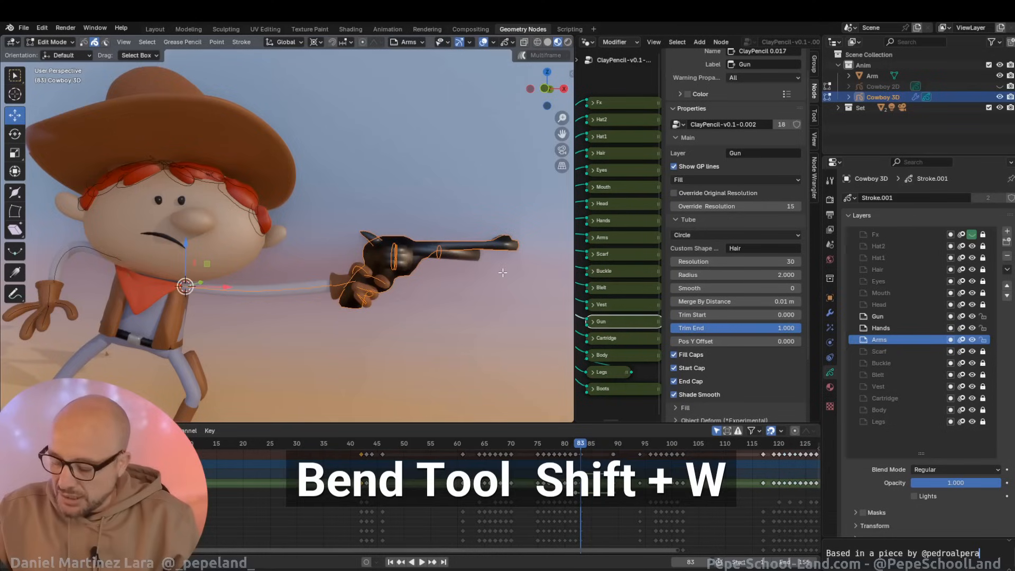
pyautogui.hotkey('shift', 'w')
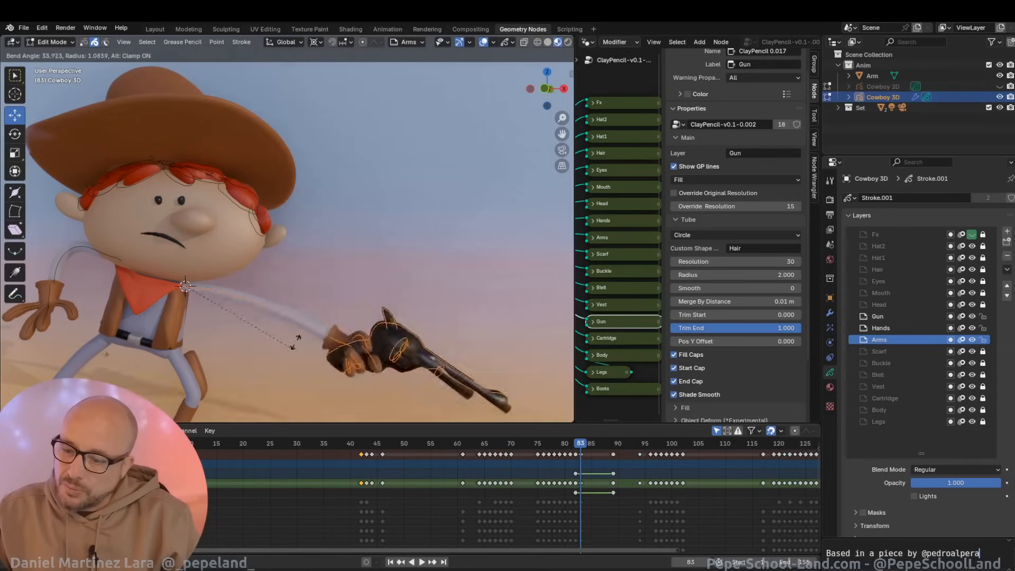
pyautogui.click(269, 294)
pyautogui.click(270, 291)
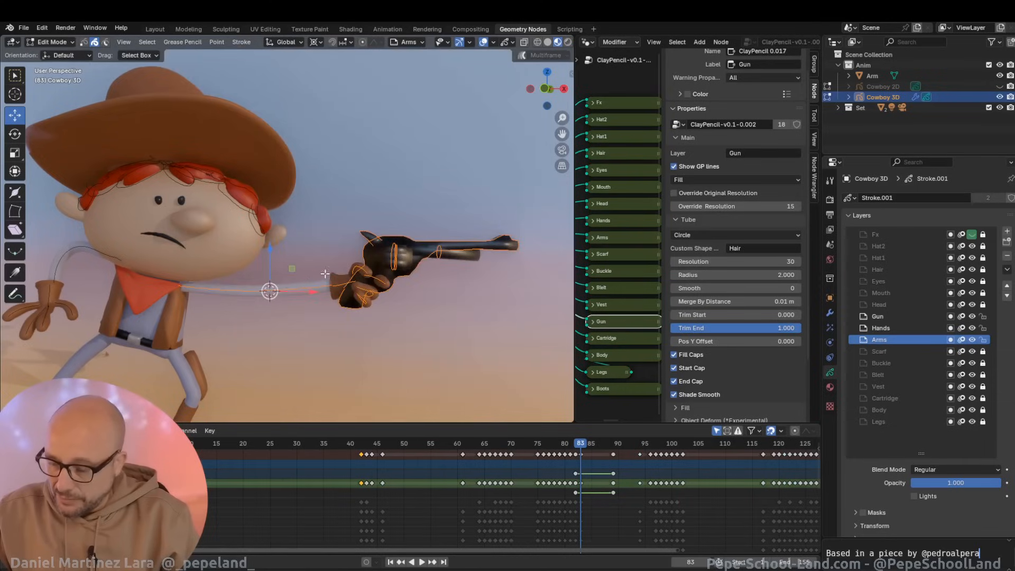
pyautogui.hotkey('shift', 'w')
pyautogui.rightClick(249, 285)
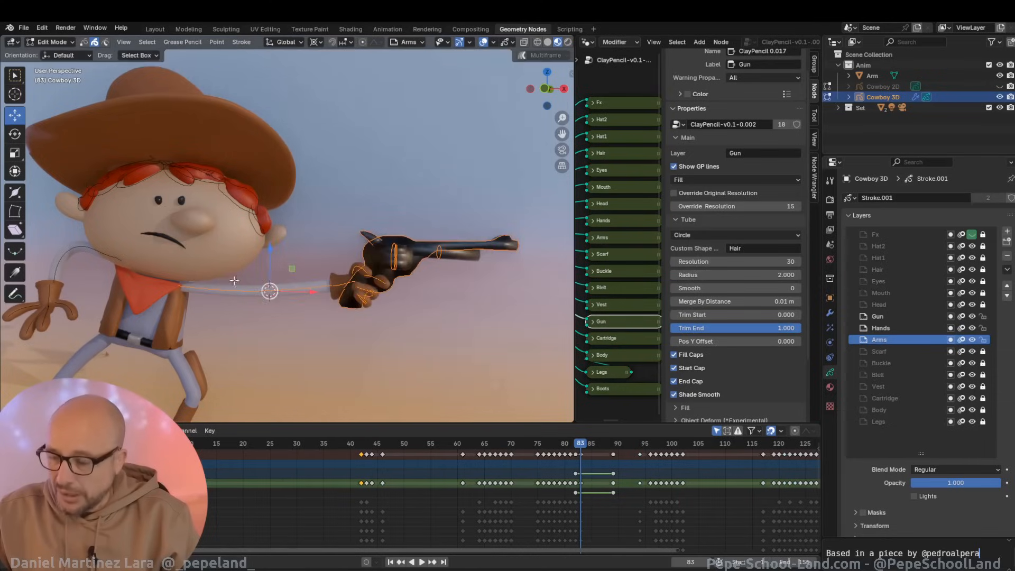
# Step: Switch to Draw Mode at the bent arm and use 3D Cursor as the stroke placement
pyautogui.scroll(4, 248, 277)
pyautogui.keyDown('shift'); pyautogui.moveTo(398, 255); pyautogui.dragTo(413, 256, button='middle'); pyautogui.keyUp('shift')
pyautogui.keyDown('shift'); pyautogui.moveTo(298, 260); pyautogui.dragTo(414, 262, button='middle'); pyautogui.keyUp('shift')
pyautogui.hotkey('ctrl', 'Tab')
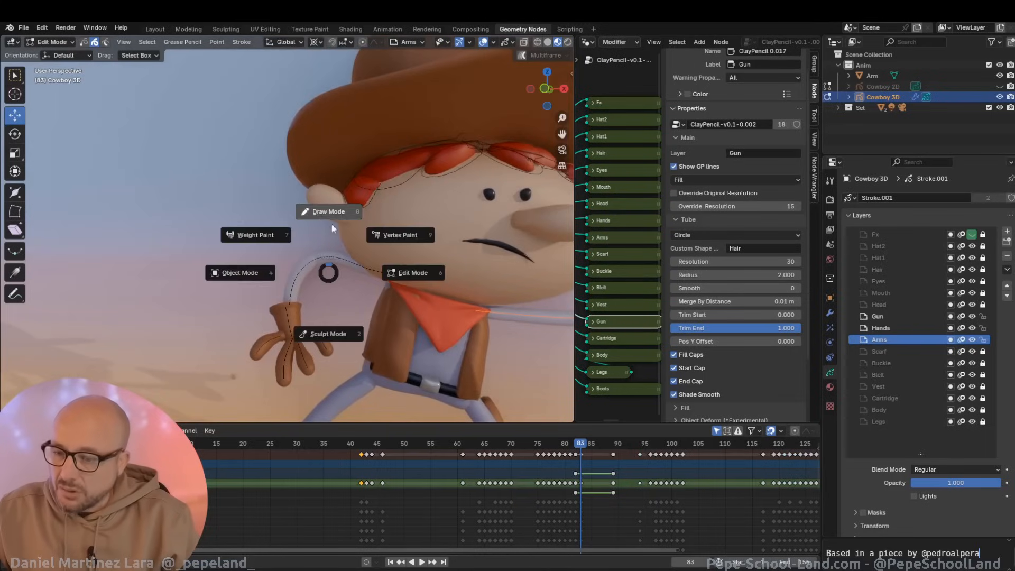
pyautogui.click(328, 211)
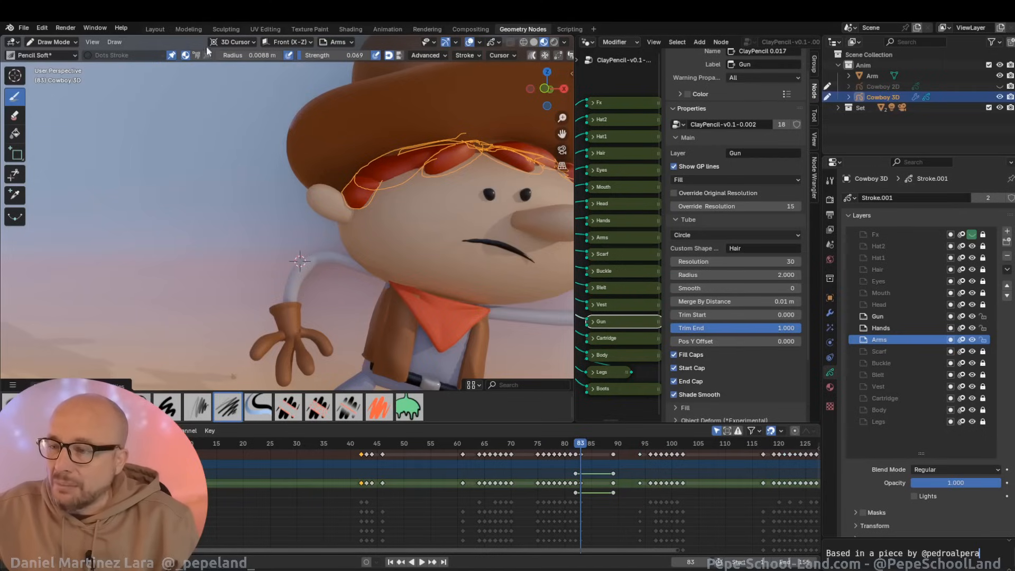
pyautogui.click(230, 42)
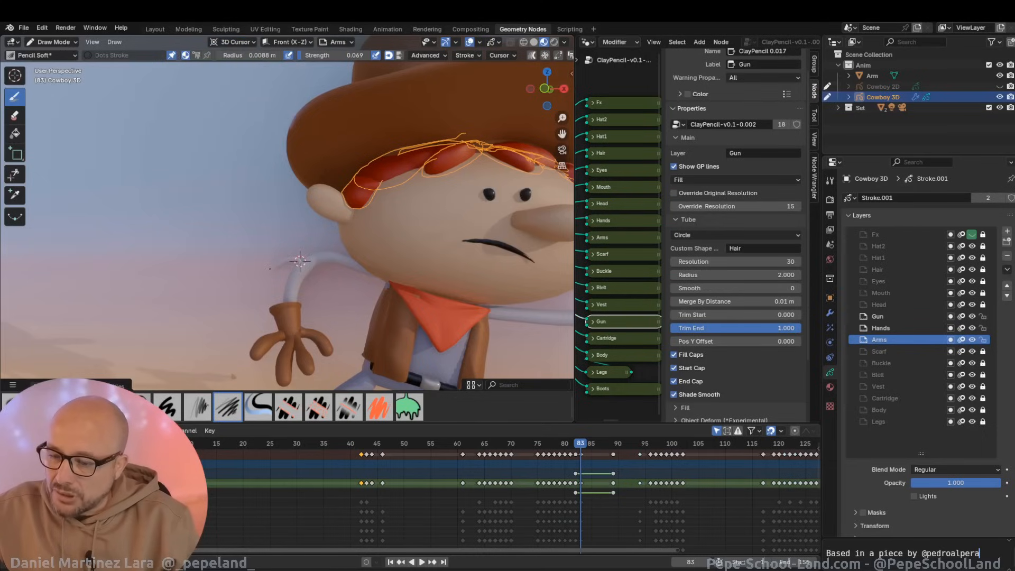
# Step: Draw short curved strokes along the outer side of the bent arm on the Arms layer, moving the 3D cursor along the arm between strokes
pyautogui.scroll(5, 300, 260)
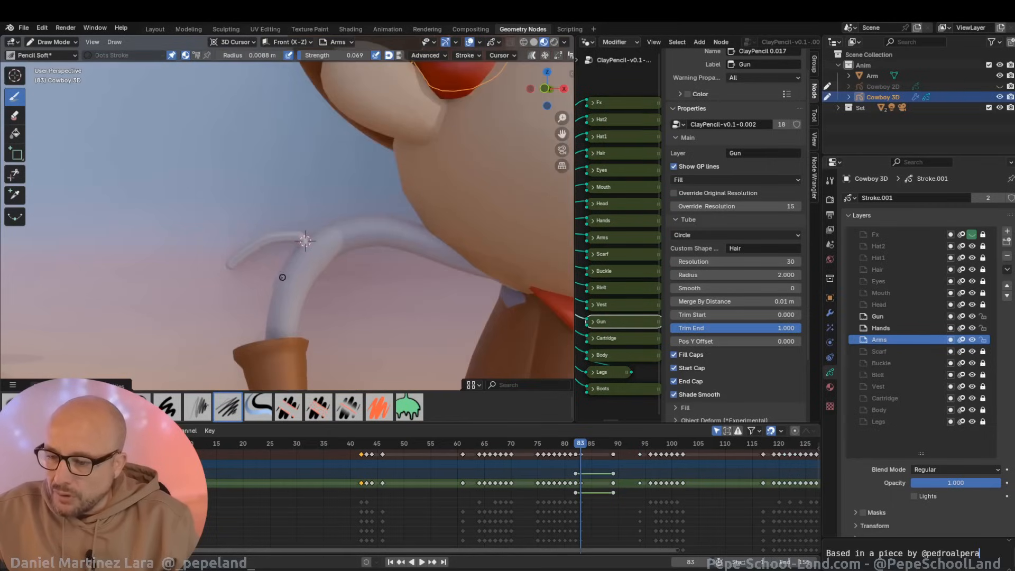
pyautogui.moveTo(279, 282); pyautogui.dragTo(228, 345)
pyautogui.keyDown('shift'); pyautogui.rightClick(270, 312); pyautogui.keyUp('shift')
pyautogui.moveTo(332, 230); pyautogui.dragTo(269, 237)
pyautogui.keyDown('shift'); pyautogui.rightClick(370, 223); pyautogui.keyUp('shift')
pyautogui.moveTo(370, 222); pyautogui.dragTo(293, 210)
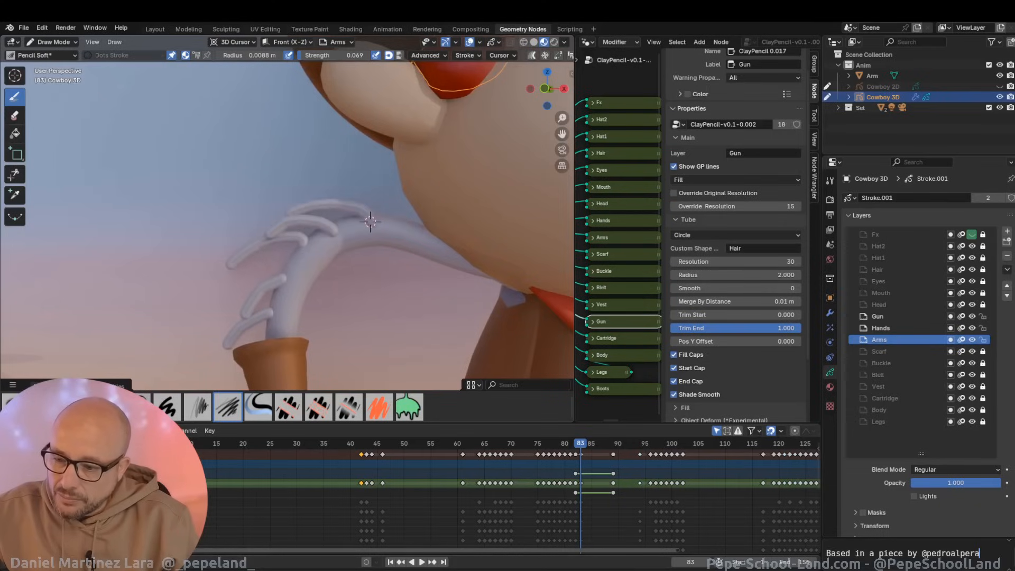
pyautogui.keyDown('shift'); pyautogui.rightClick(293, 254); pyautogui.keyUp('shift')
pyautogui.keyDown('ctrl'); pyautogui.moveTo(355, 285); pyautogui.dragTo(301, 229, button='middle'); pyautogui.keyUp('ctrl')
pyautogui.keyDown('shift'); pyautogui.moveTo(301, 229); pyautogui.dragTo(237, 217, button='middle'); pyautogui.keyUp('shift')
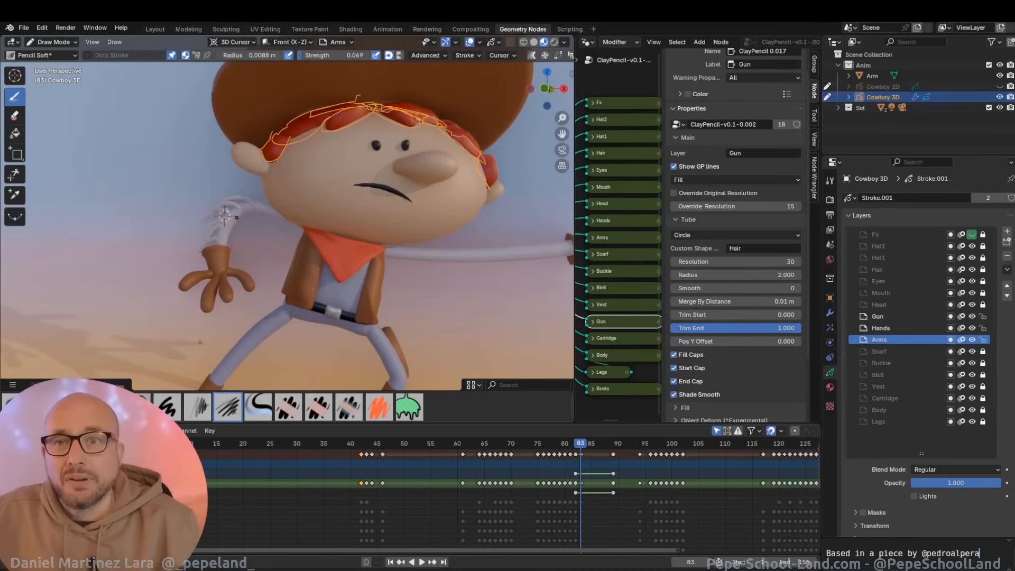